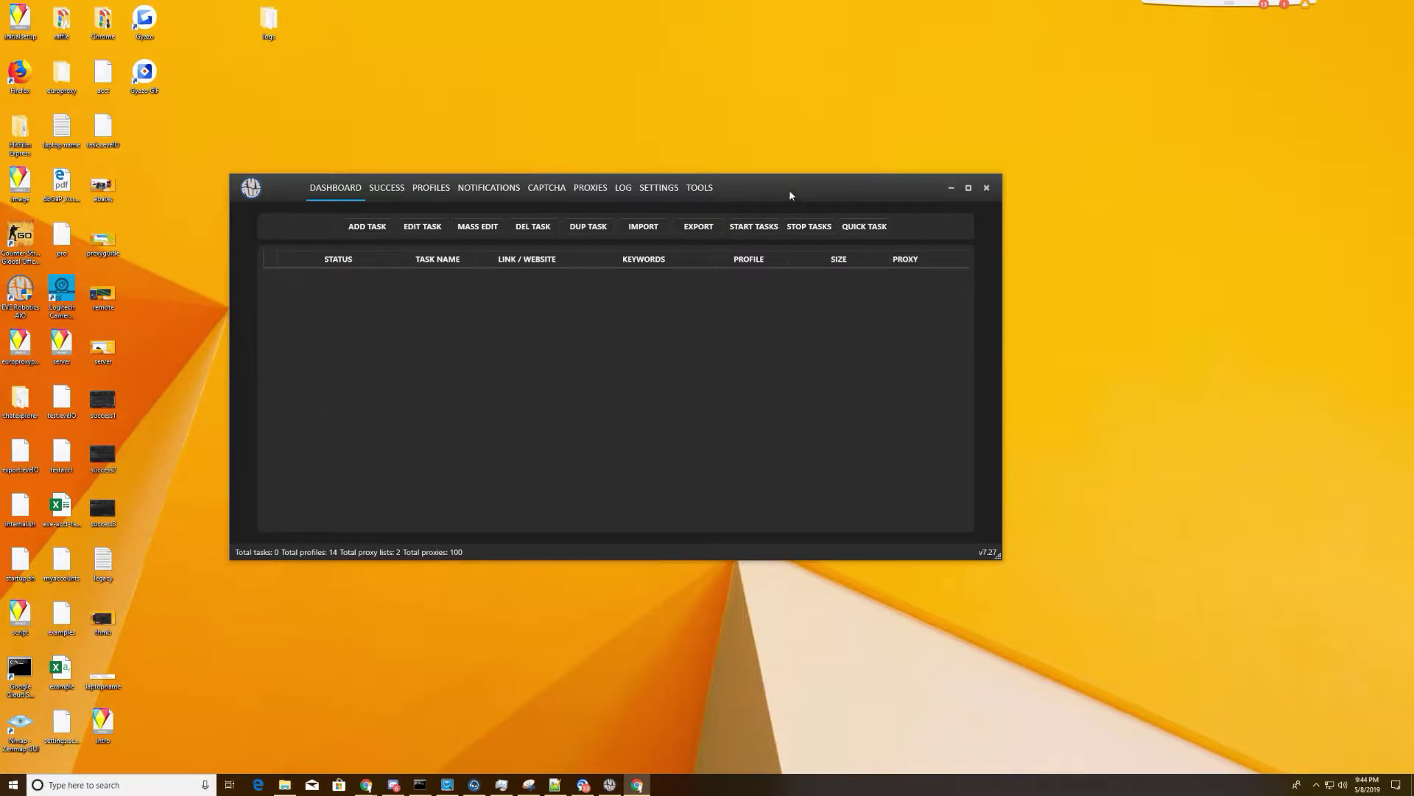
- Shrink Chrome beside the bot and load the Cactus Jack site, deleting 'password' from the URL
{"action": "mouse_move", "coordinate": [789, 190]}
{"action": "left_mouse_down"}
{"action": "mouse_move", "coordinate": [868, 155]}
{"action": "mouse_move", "coordinate": [773, 139]}
{"action": "mouse_move", "coordinate": [815, 243]}
{"action": "mouse_move", "coordinate": [809, 207]}
{"action": "left_mouse_up"}
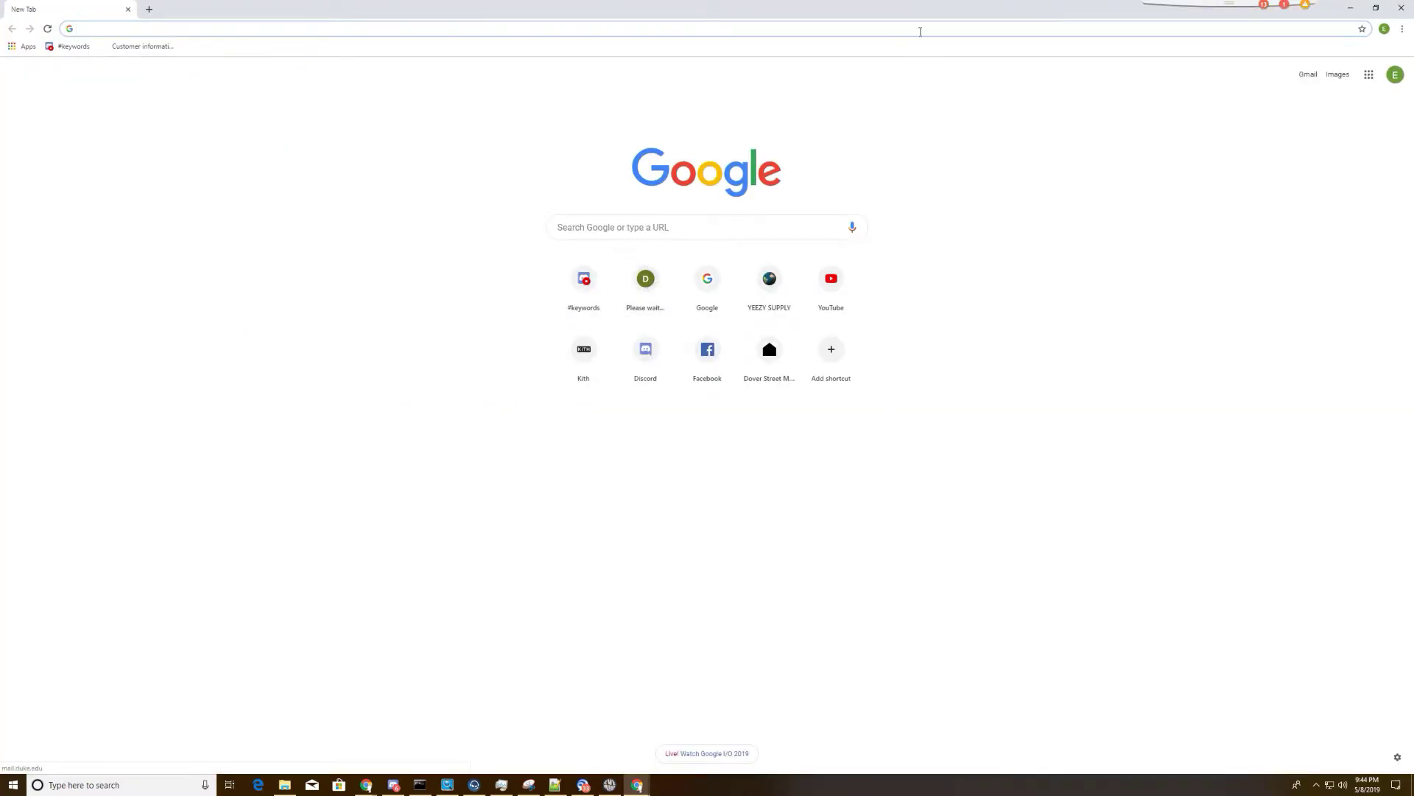
{"action": "left_click_drag", "start_coordinate": [921, 9], "coordinate": [834, 317]}
{"action": "type", "text": "travis scott"}
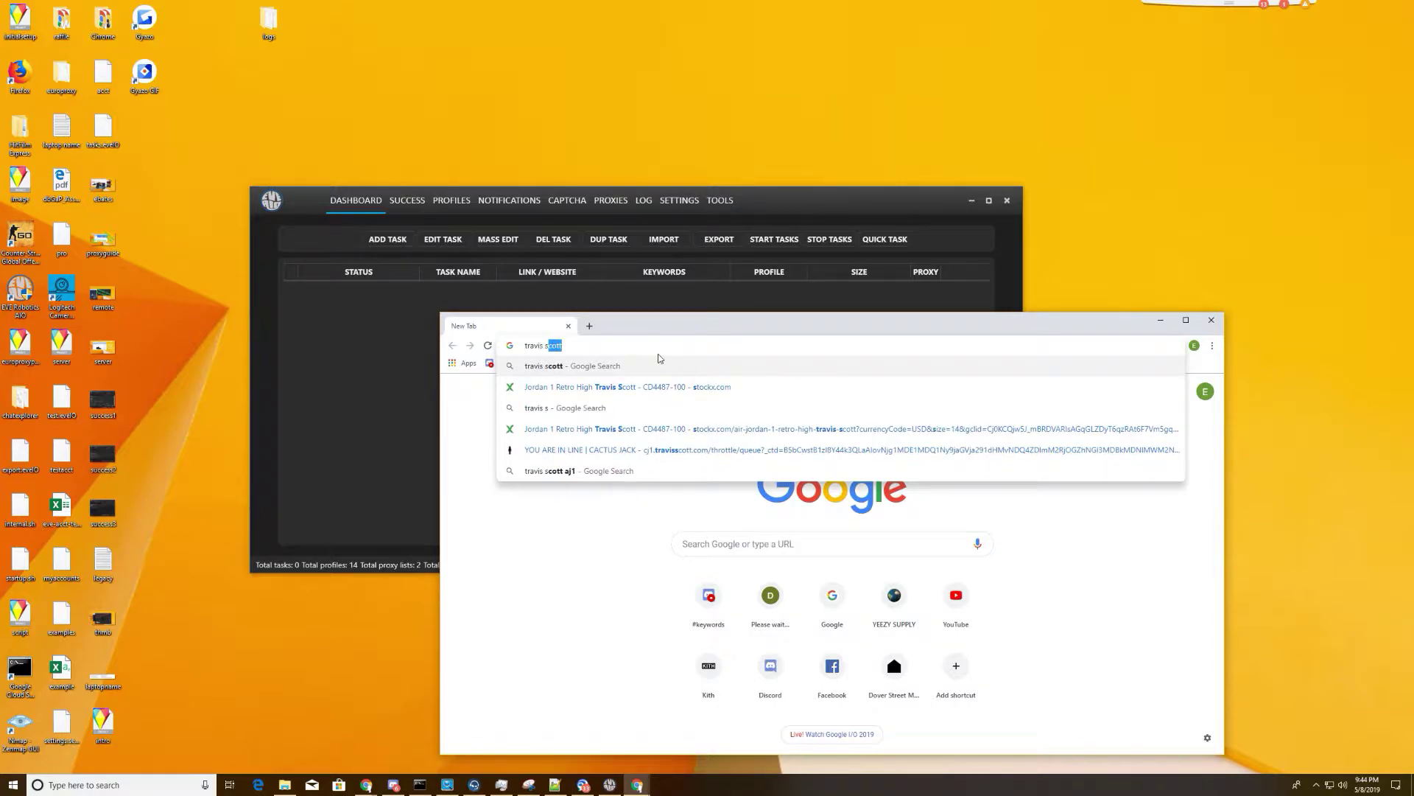
{"action": "key", "text": "Down"}
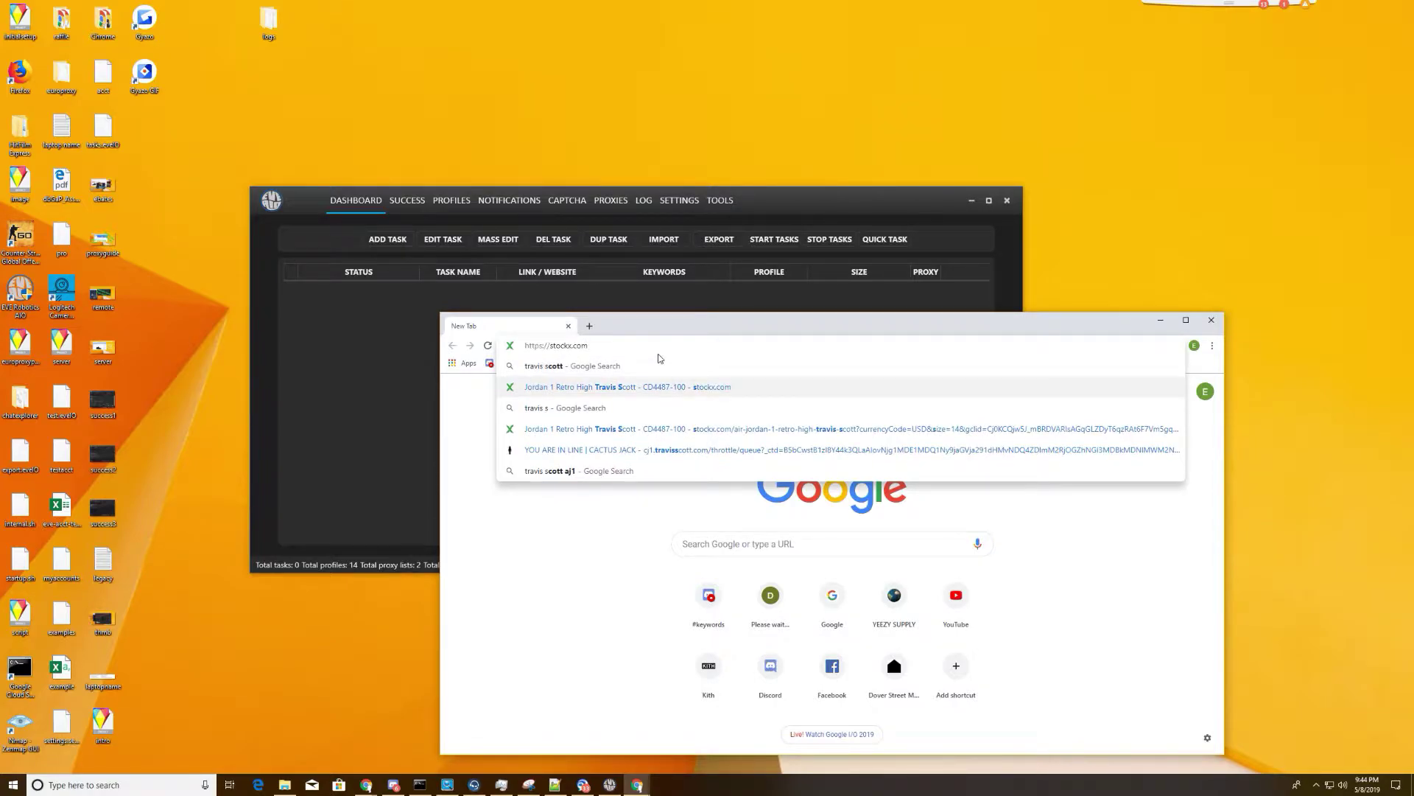
{"action": "key", "text": "Down"}
{"action": "key", "text": "Down"}
{"action": "key", "text": "Down"}
{"action": "key", "text": "Return"}
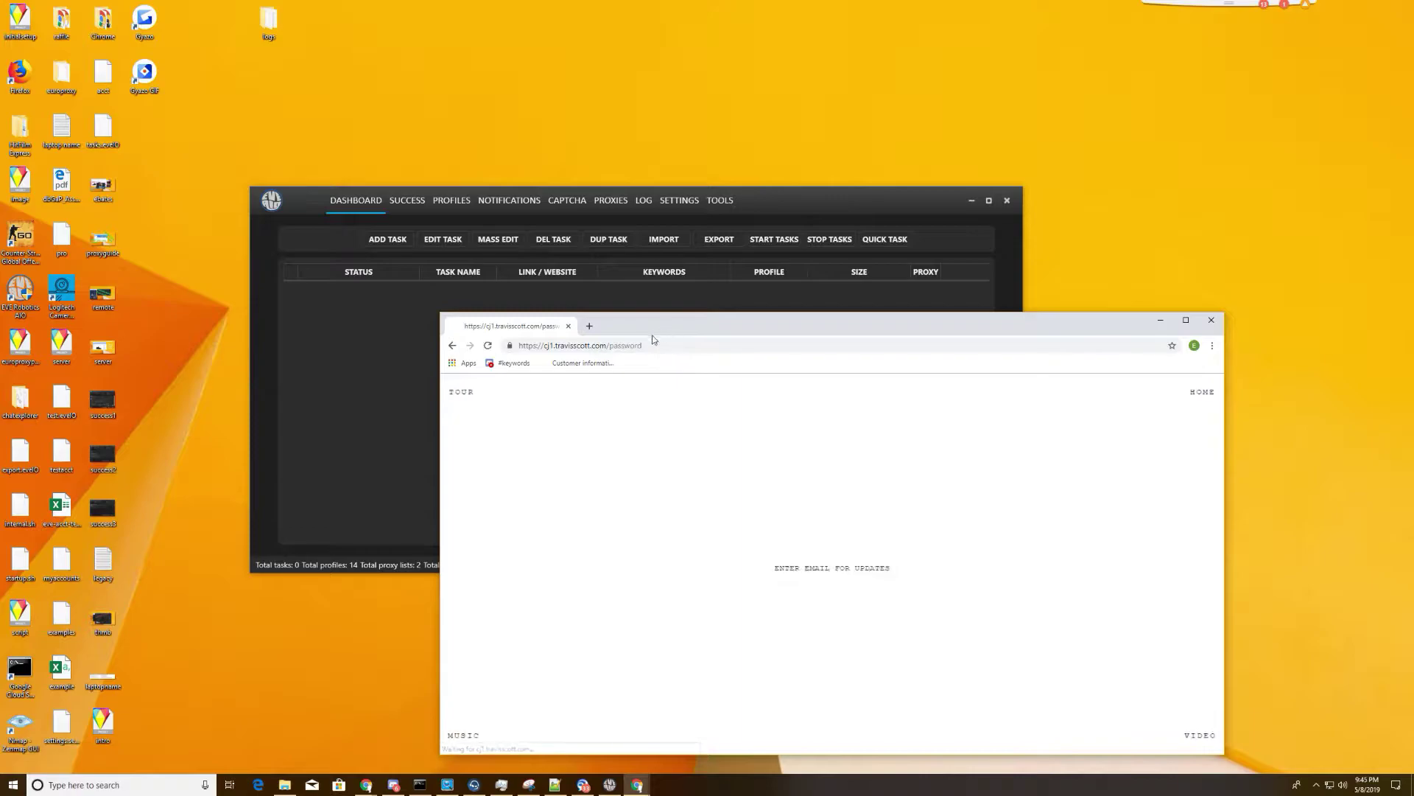
{"action": "double_click", "coordinate": [626, 345]}
{"action": "key", "text": "BackSpace"}
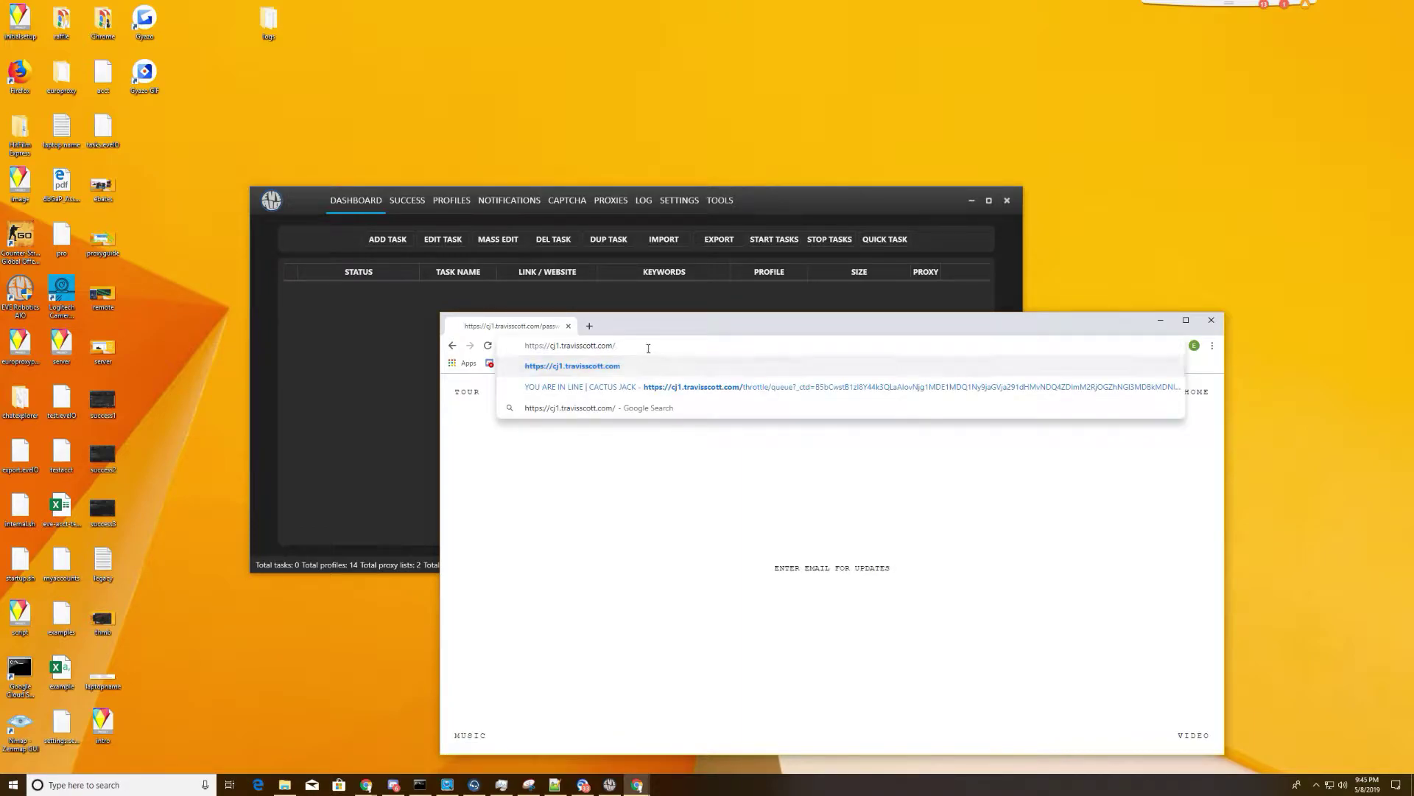
{"action": "key", "text": "ctrl+a"}
{"action": "left_click", "coordinate": [699, 554]}
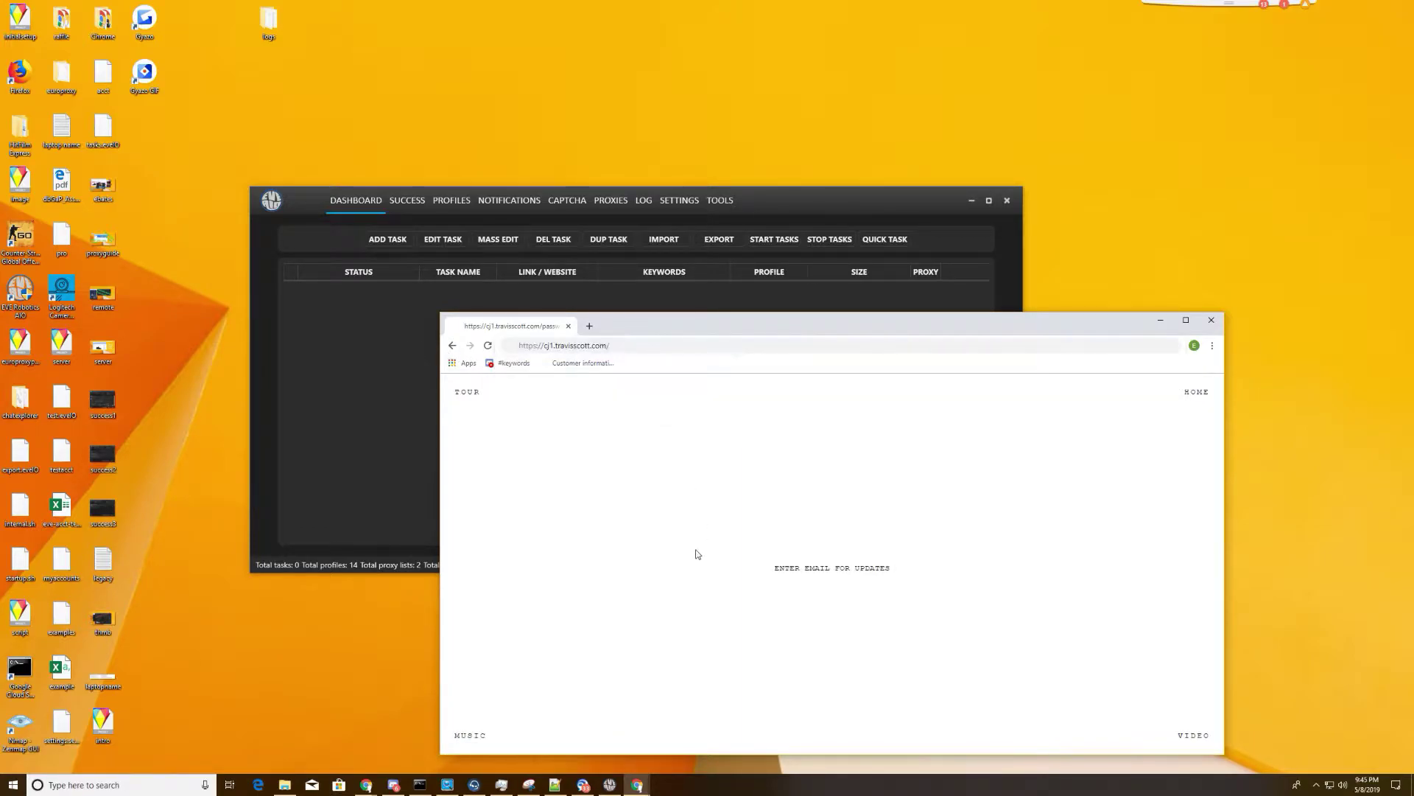
- Arrange the Chrome and EVE AIO windows so both stay visible side by side
{"action": "left_click_drag", "start_coordinate": [828, 323], "coordinate": [884, 175]}
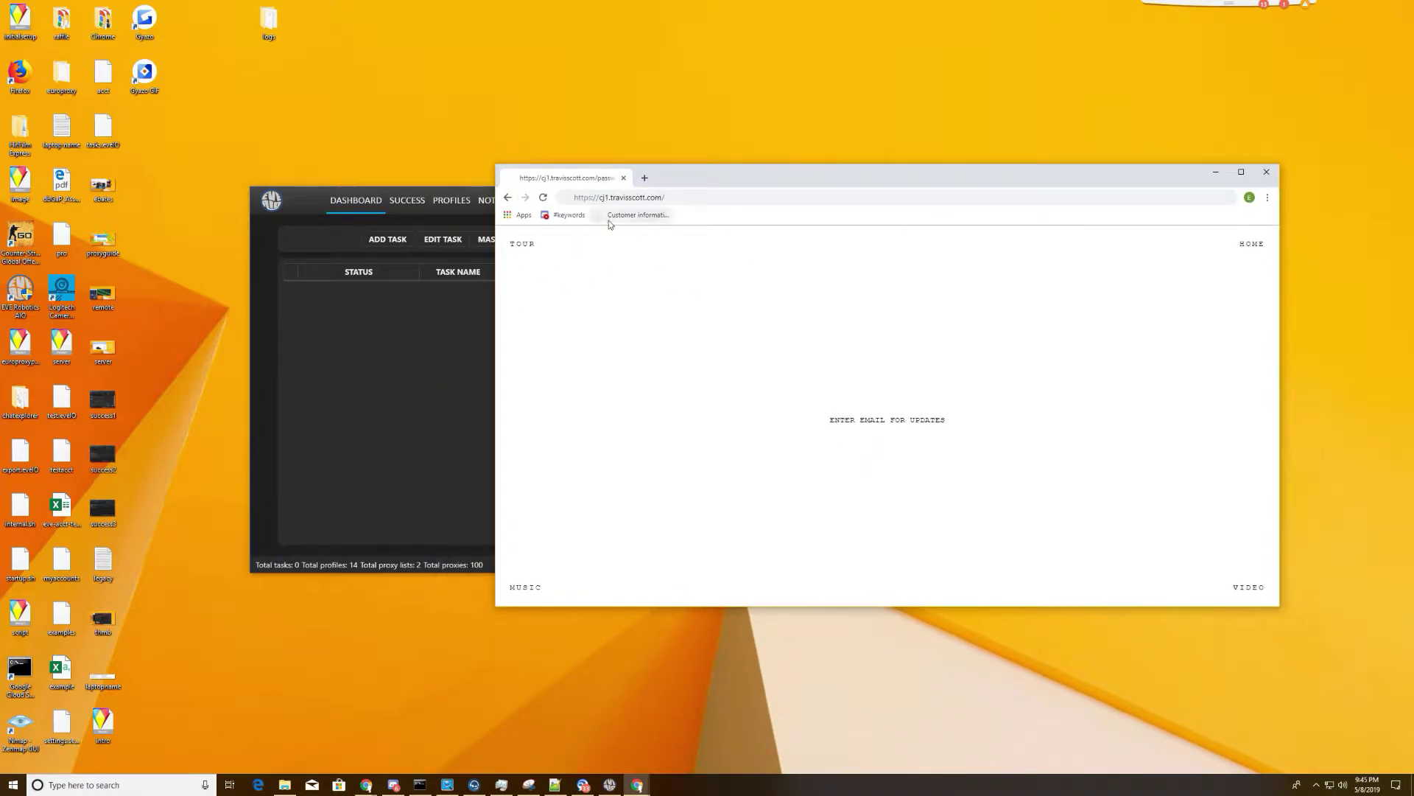
{"action": "left_click_drag", "start_coordinate": [725, 188], "coordinate": [729, 225]}
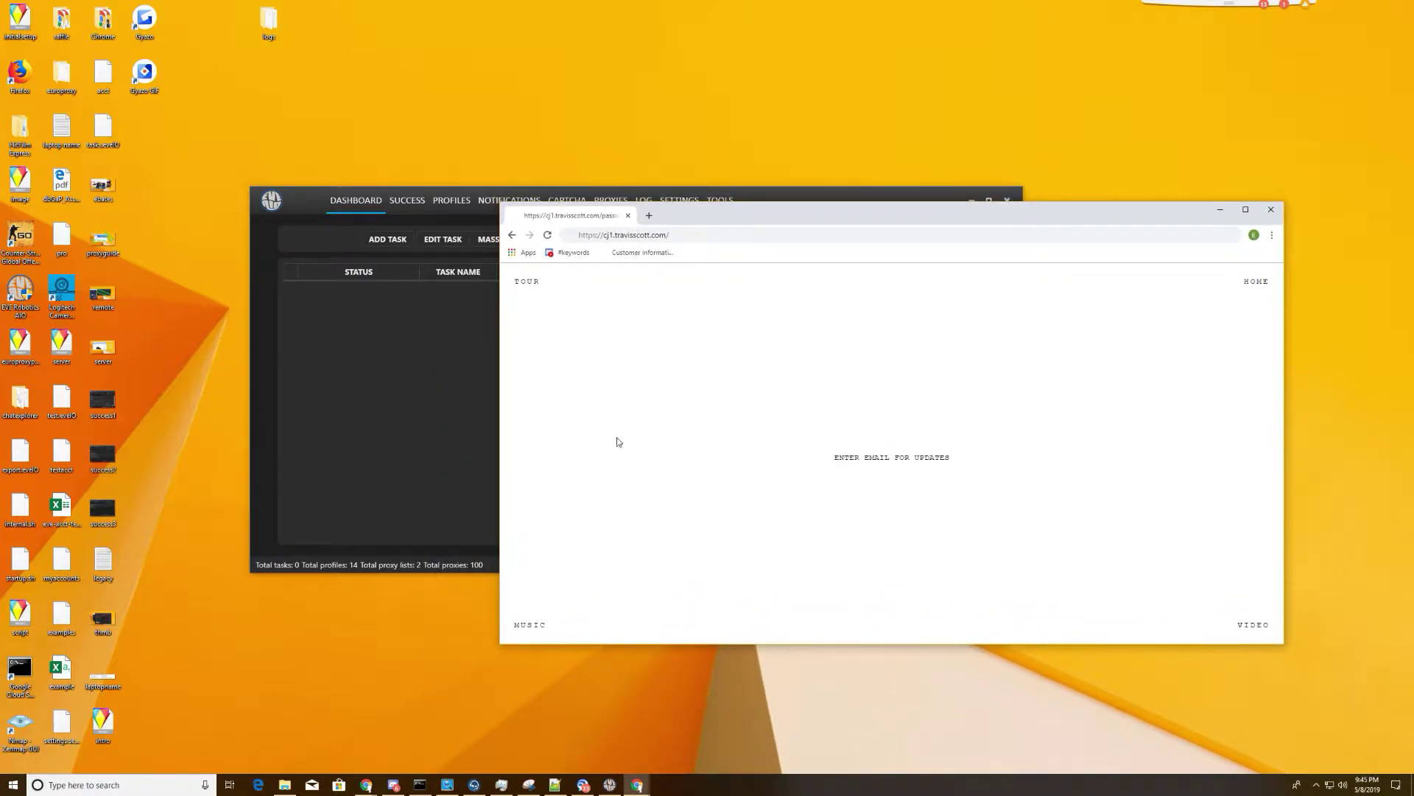
{"action": "left_click", "coordinate": [374, 476]}
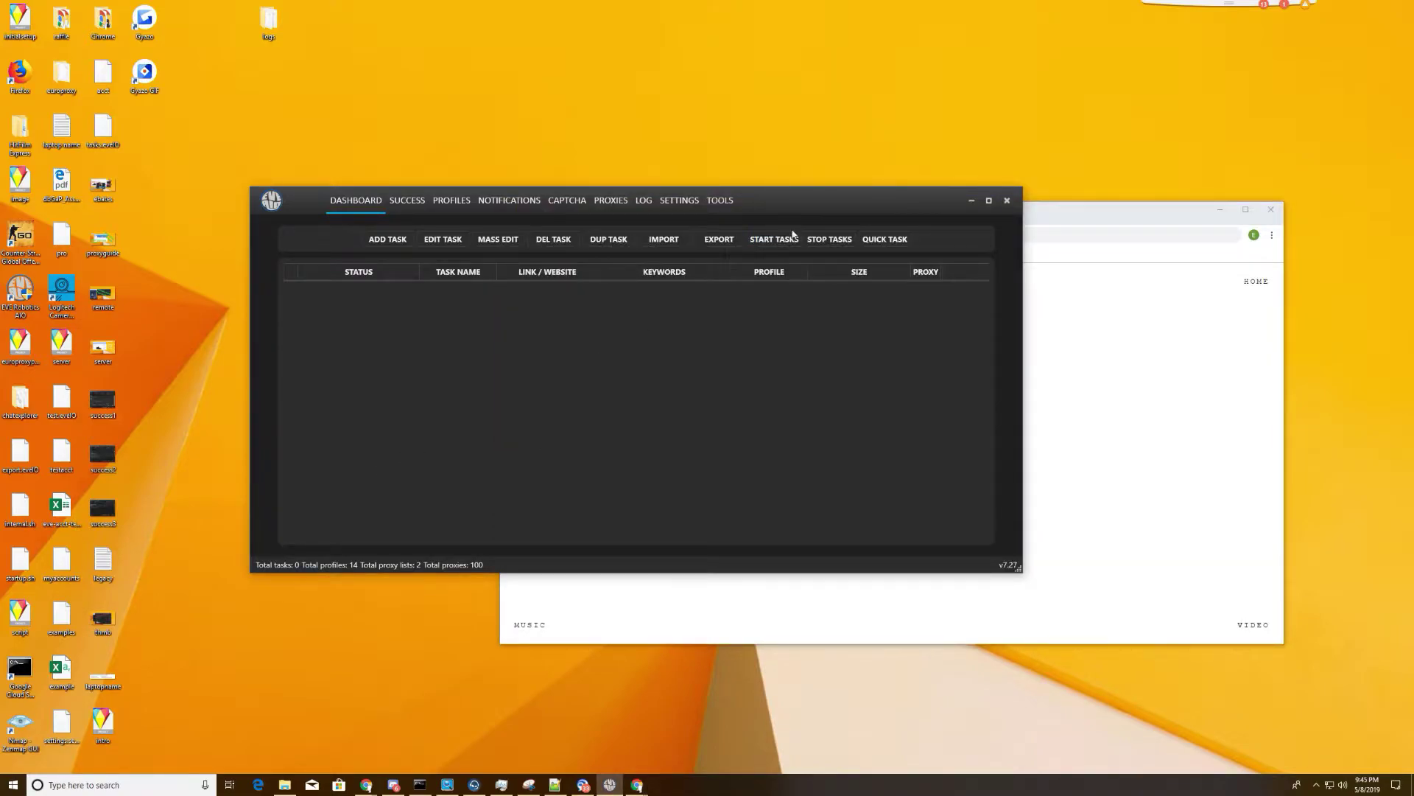
{"action": "left_click_drag", "start_coordinate": [800, 206], "coordinate": [691, 316]}
{"action": "left_click", "coordinate": [810, 214]}
{"action": "left_click_drag", "start_coordinate": [810, 214], "coordinate": [874, 141]}
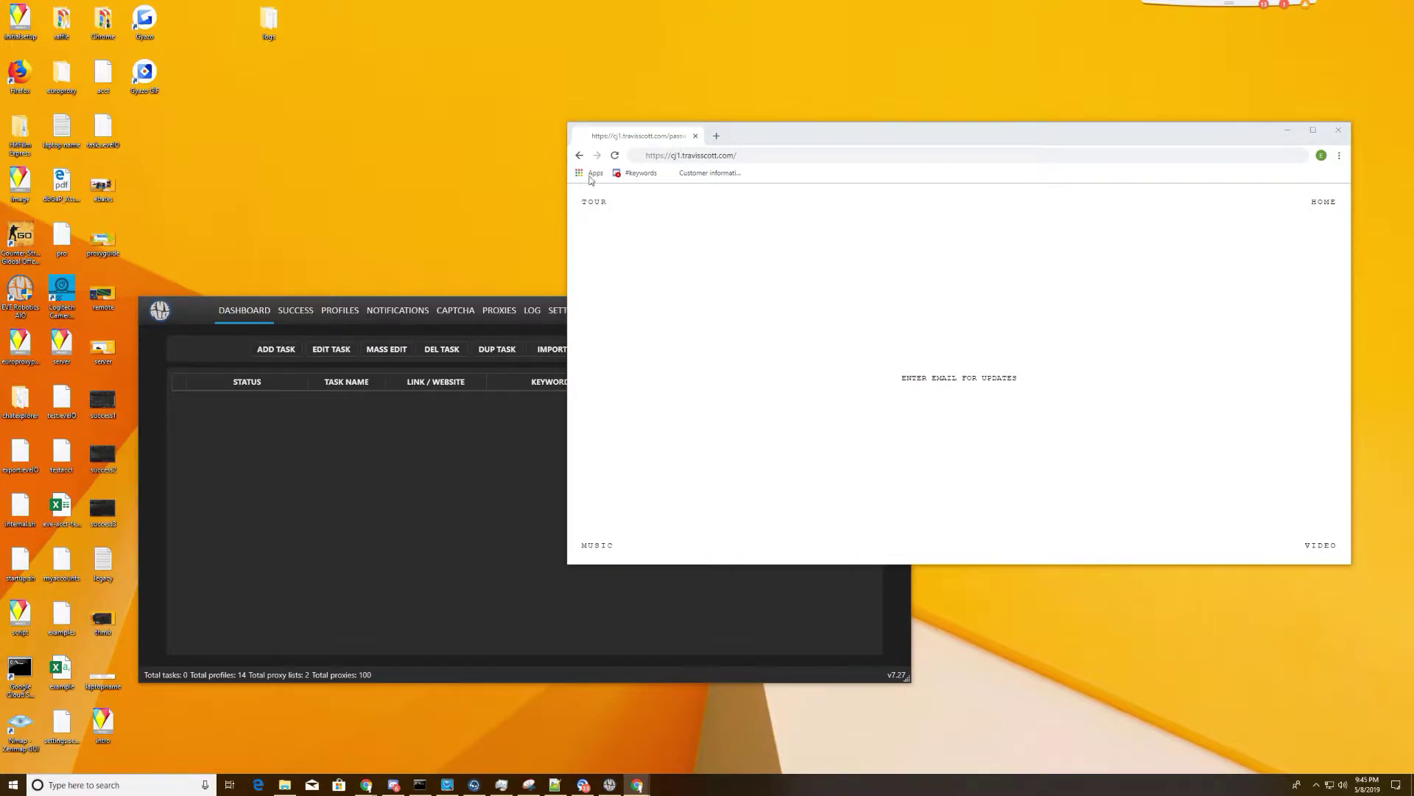
- Start a new task named 'TS Legacy no Force KW Watch'
{"action": "left_click", "coordinate": [307, 500]}
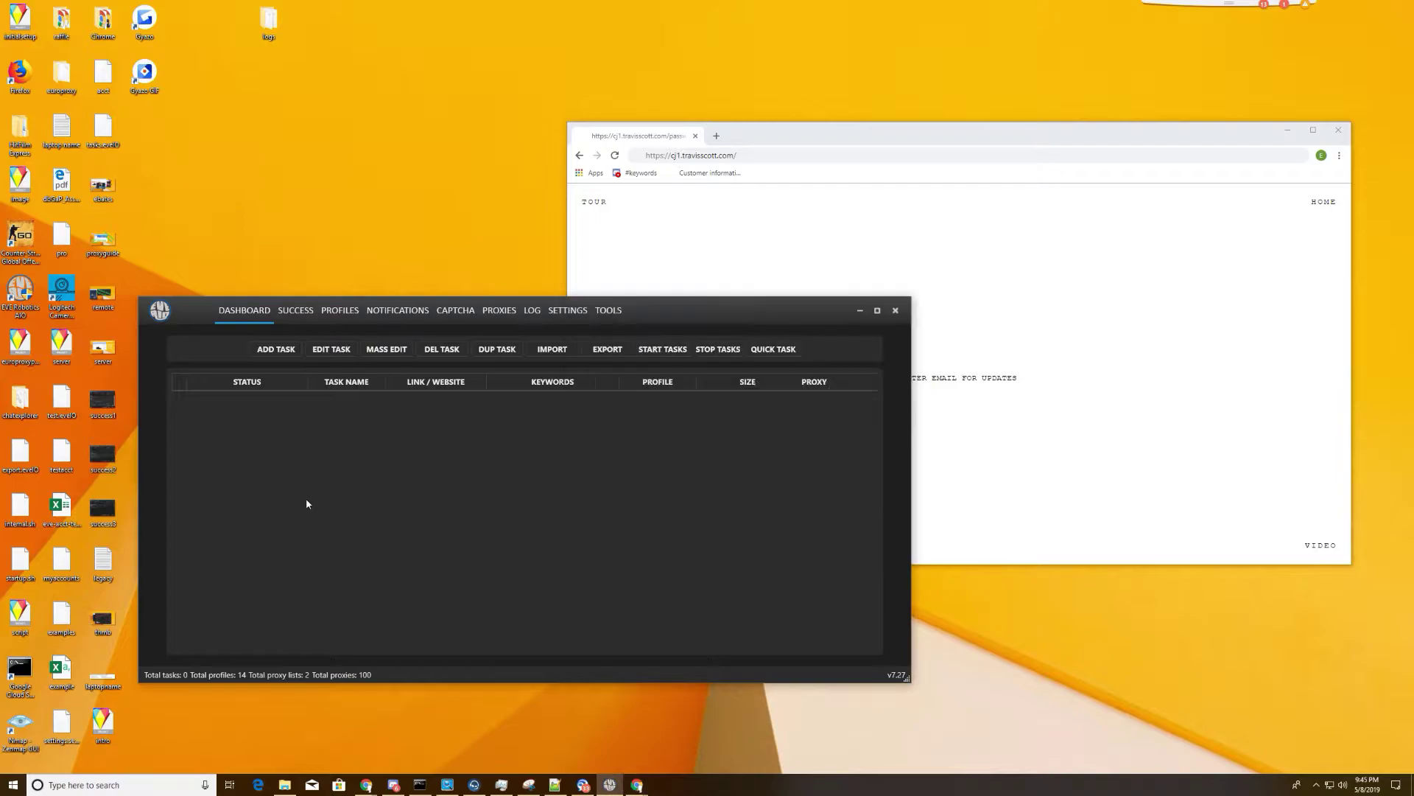
{"action": "left_click", "coordinate": [272, 356]}
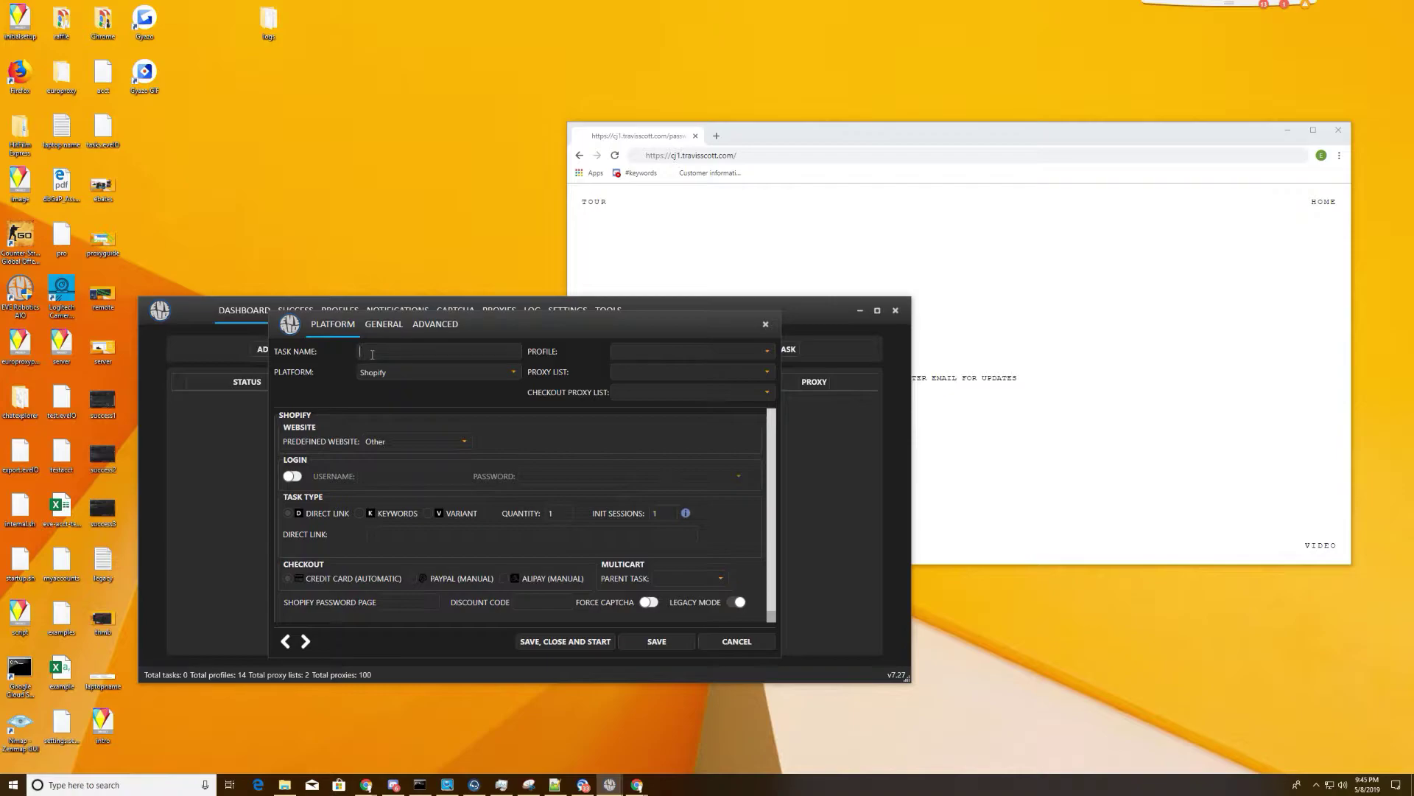
{"action": "type", "text": "TS Legacy no Force"}
{"action": "type", "text": "KW Watch"}
- Set profile main, proxy list cookie (30), and website Travis Scott - CJ1
{"action": "left_click", "coordinate": [628, 356]}
{"action": "left_click", "coordinate": [645, 456]}
{"action": "left_click", "coordinate": [629, 374]}
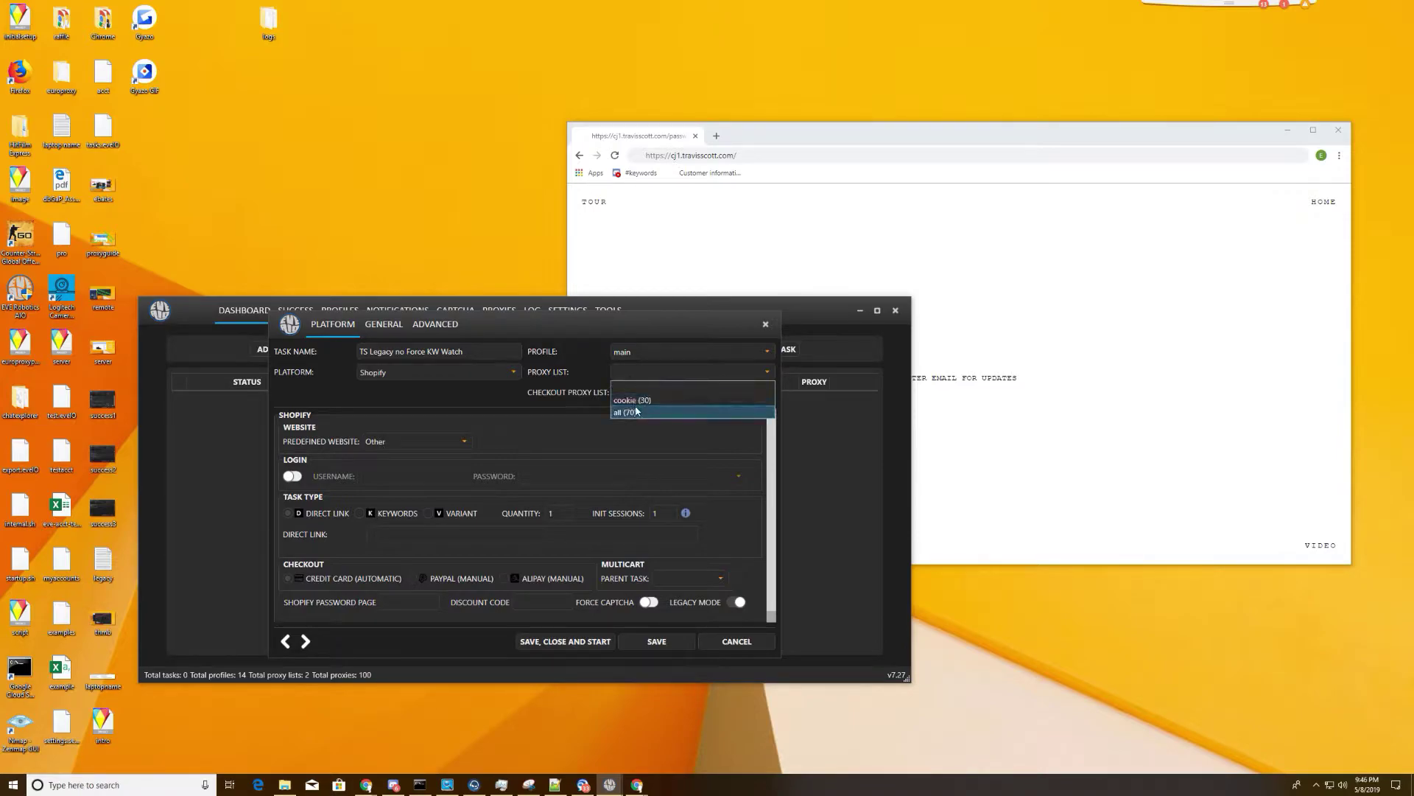
{"action": "left_click", "coordinate": [638, 406]}
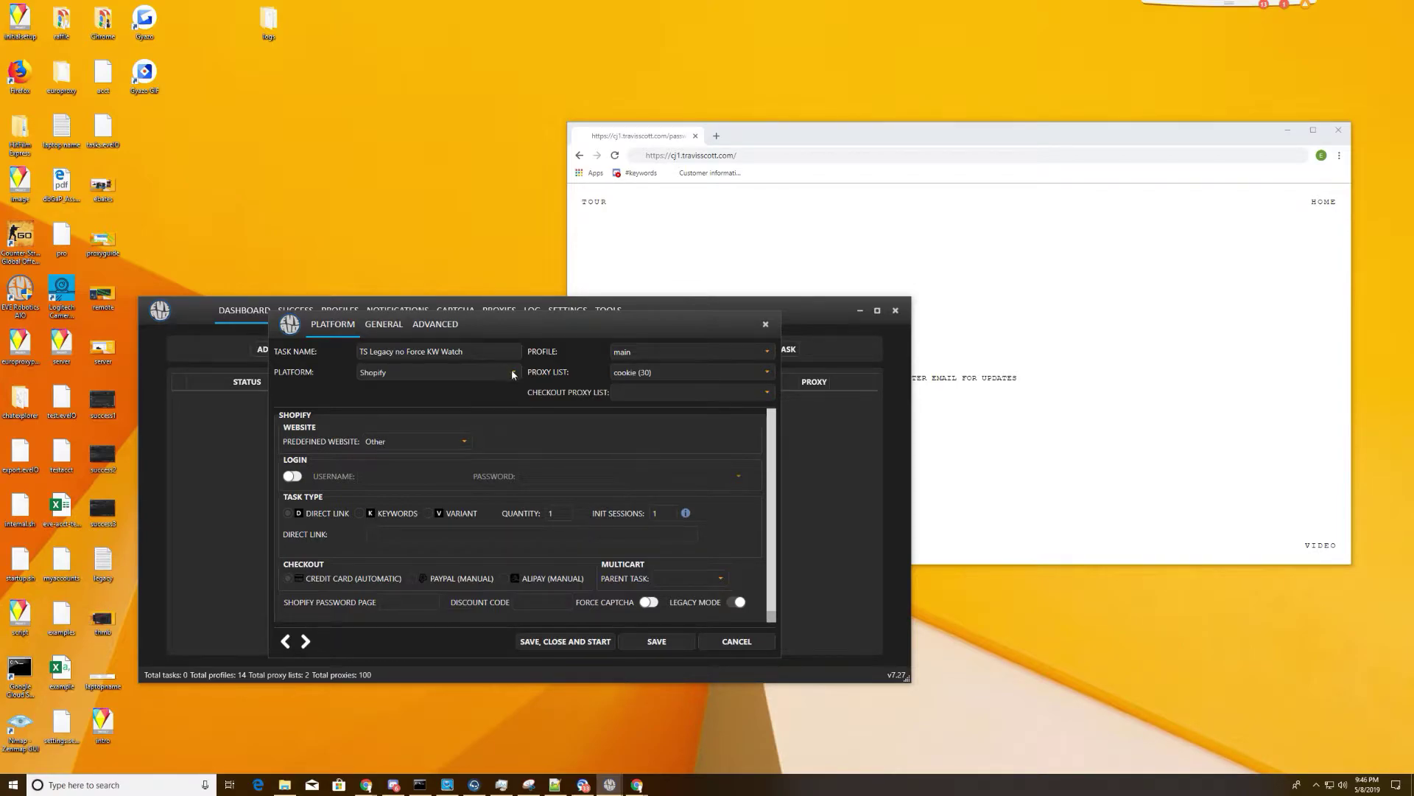
{"action": "left_click", "coordinate": [462, 448]}
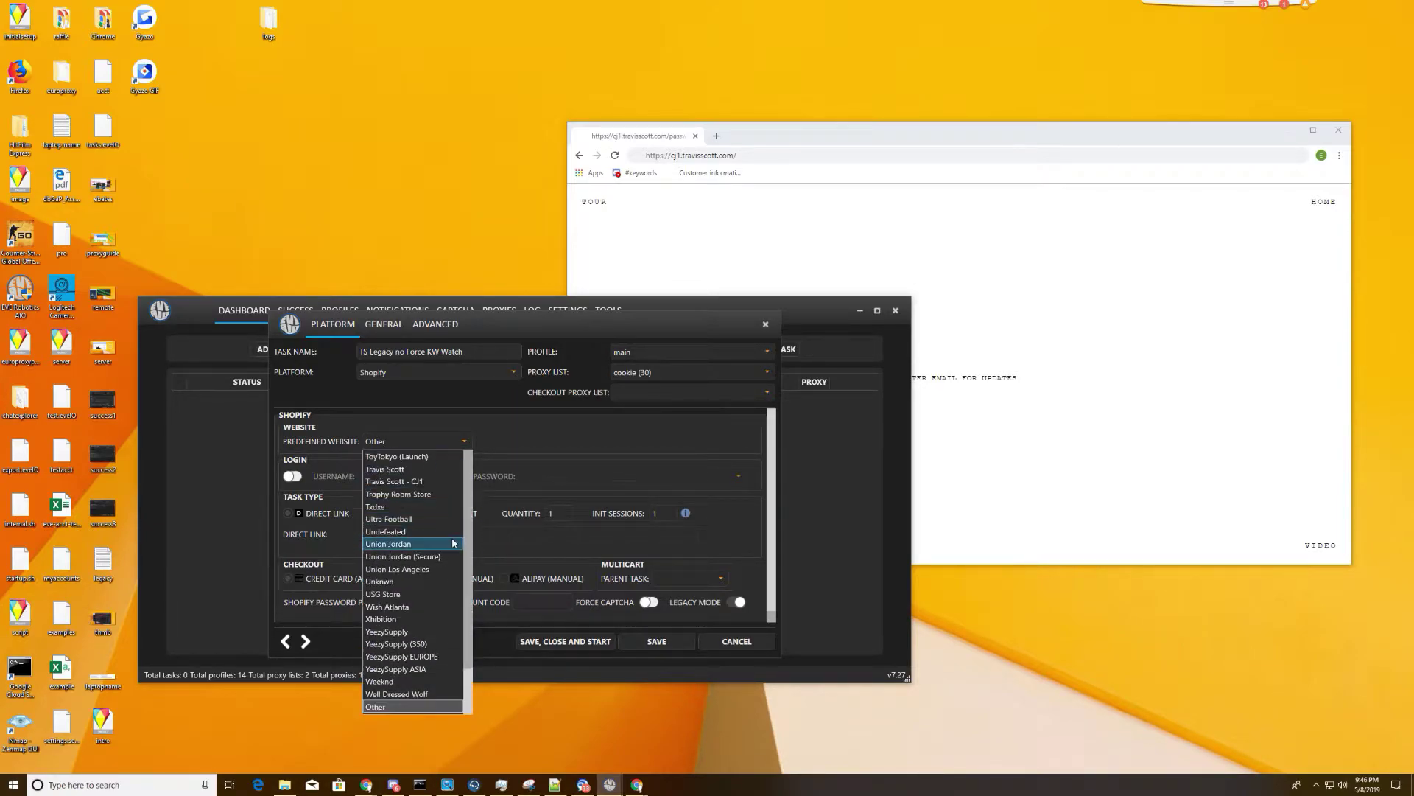
{"action": "scroll", "coordinate": [424, 645], "scroll_direction": "up", "scroll_amount": 4}
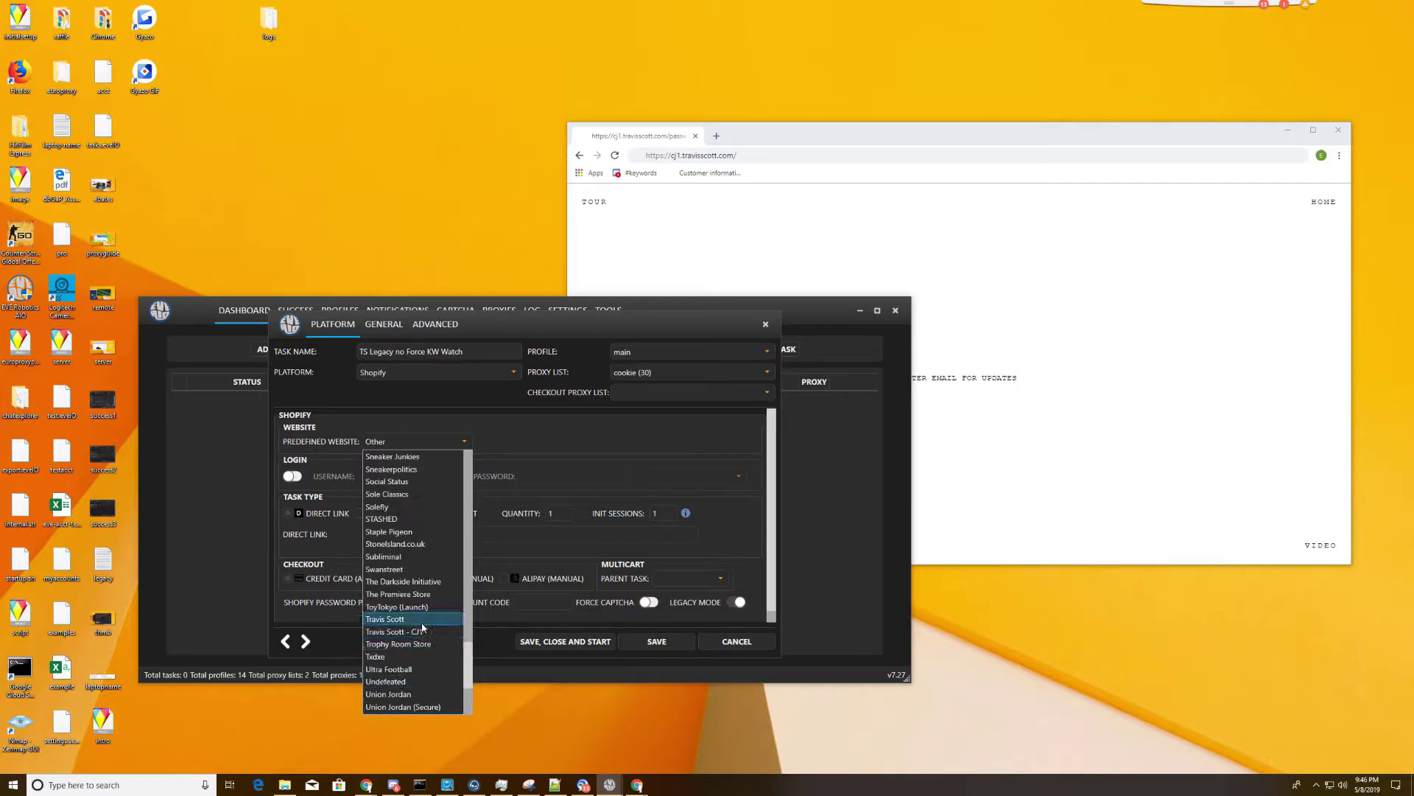
{"action": "left_click", "coordinate": [424, 632]}
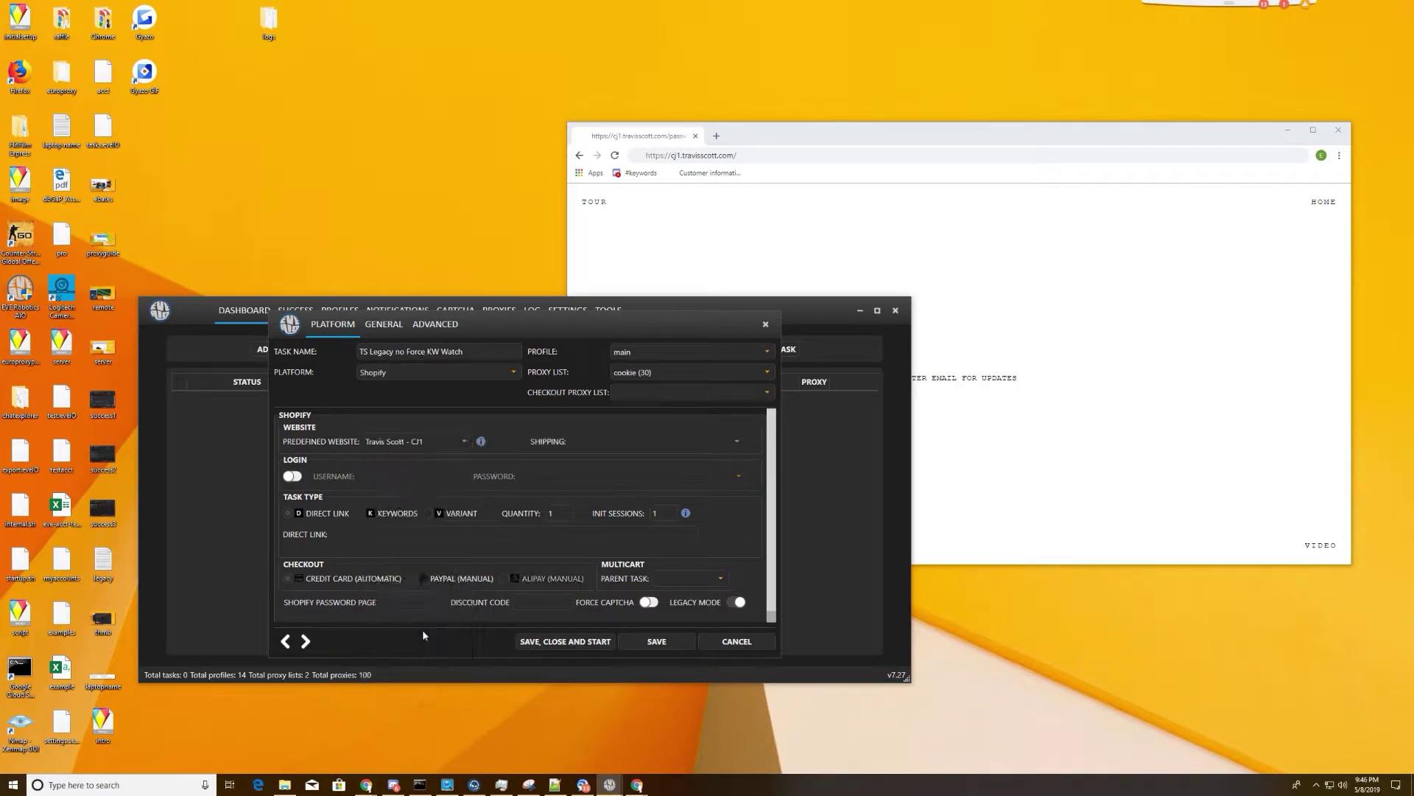
{"action": "left_click", "coordinate": [617, 445]}
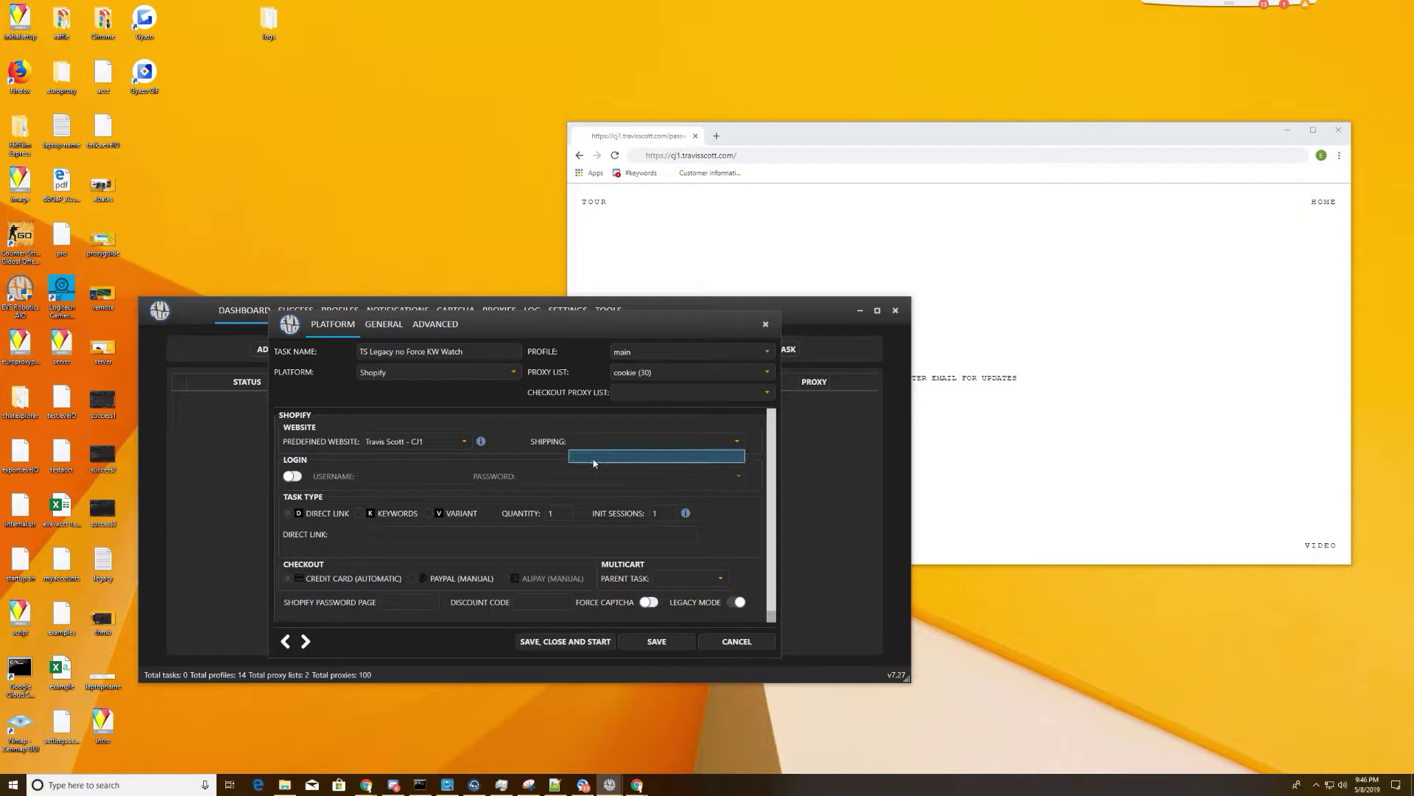
{"action": "left_click", "coordinate": [512, 445]}
{"action": "mouse_move", "coordinate": [480, 444]}
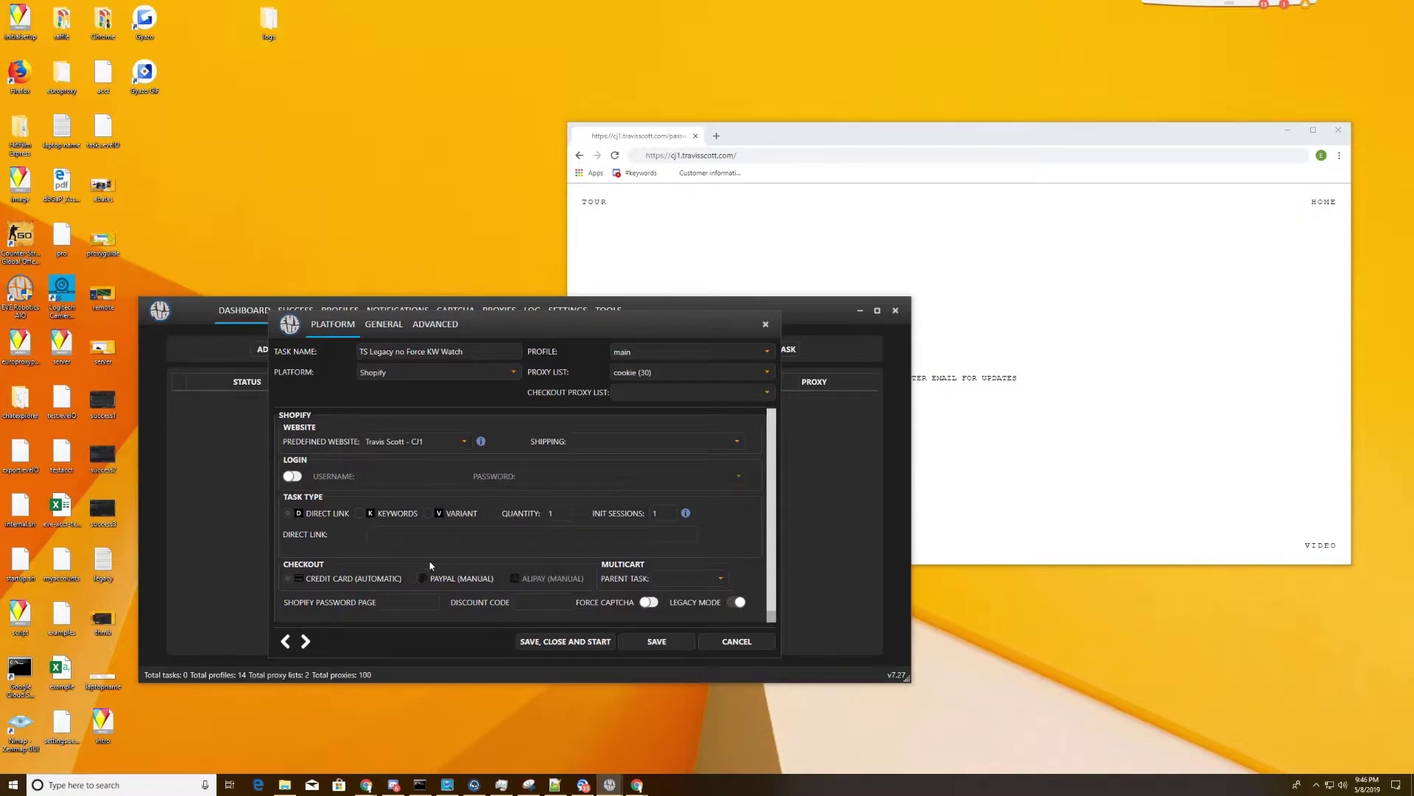
- Switch the task to keyword monitoring and paste the CD4487-100 and CD4487100 positive keywords
{"action": "left_click", "coordinate": [358, 514]}
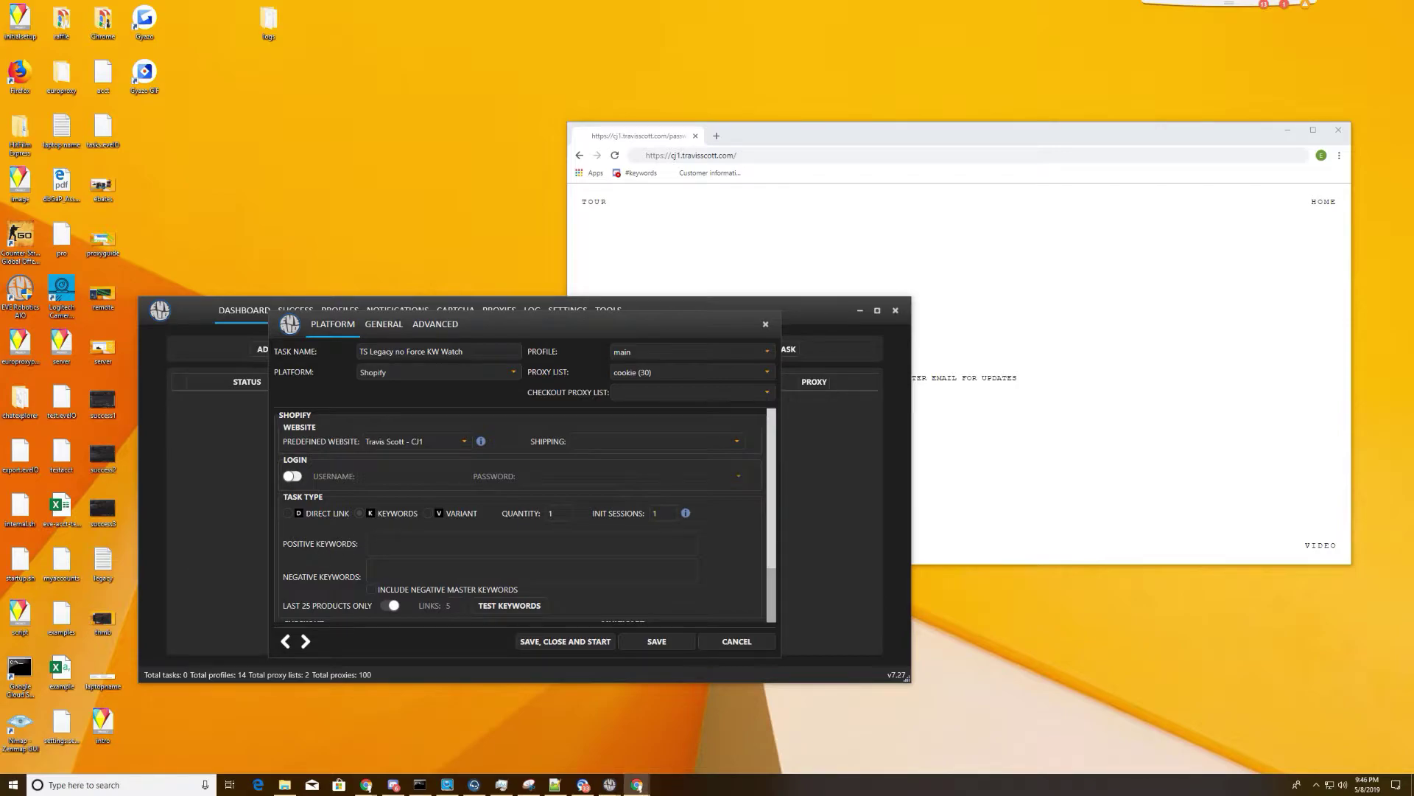
{"action": "left_click_drag", "start_coordinate": [565, 319], "coordinate": [496, 175]}
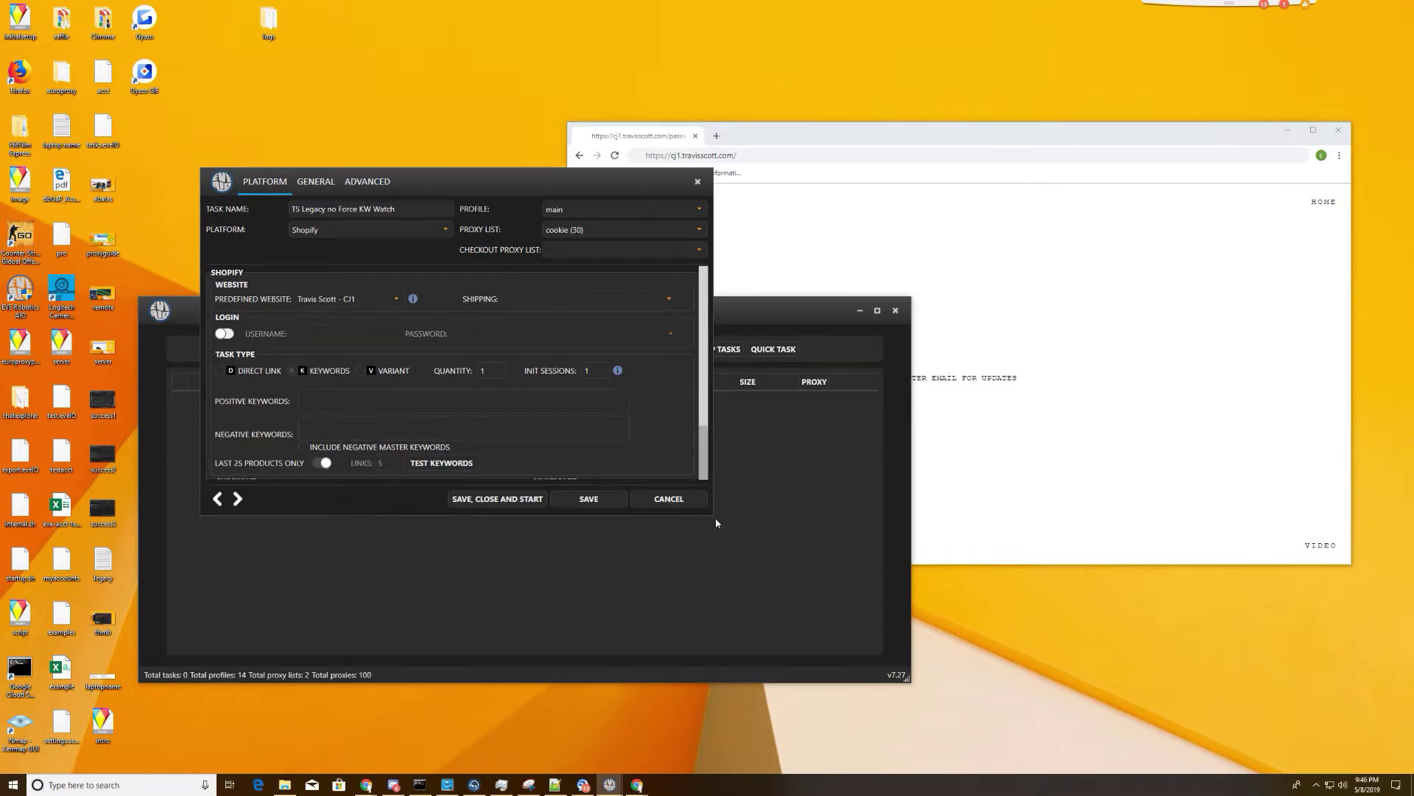
{"action": "right_click", "coordinate": [344, 401]}
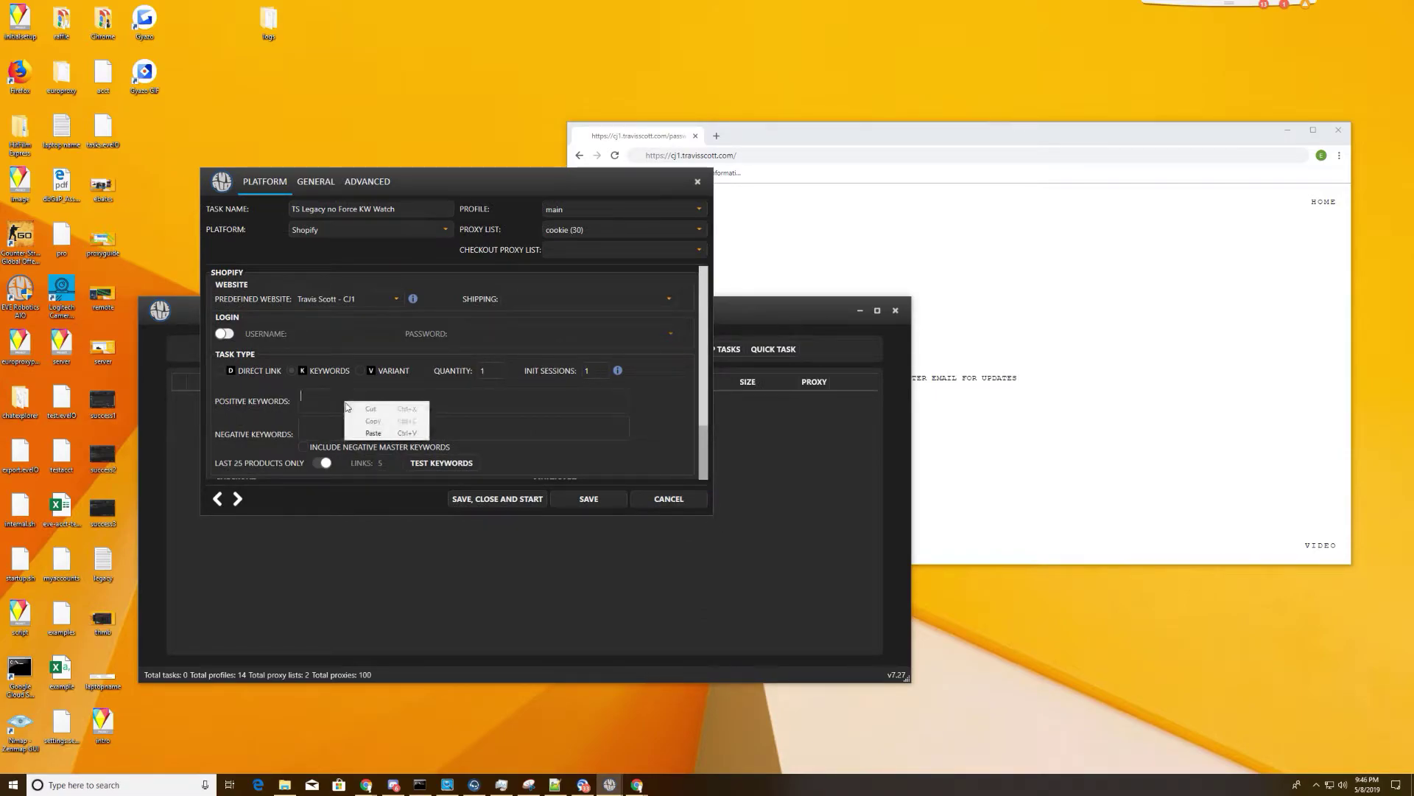
{"action": "left_click", "coordinate": [376, 435]}
{"action": "key", "text": "ctrl+a"}
{"action": "key", "text": "BackSpace"}
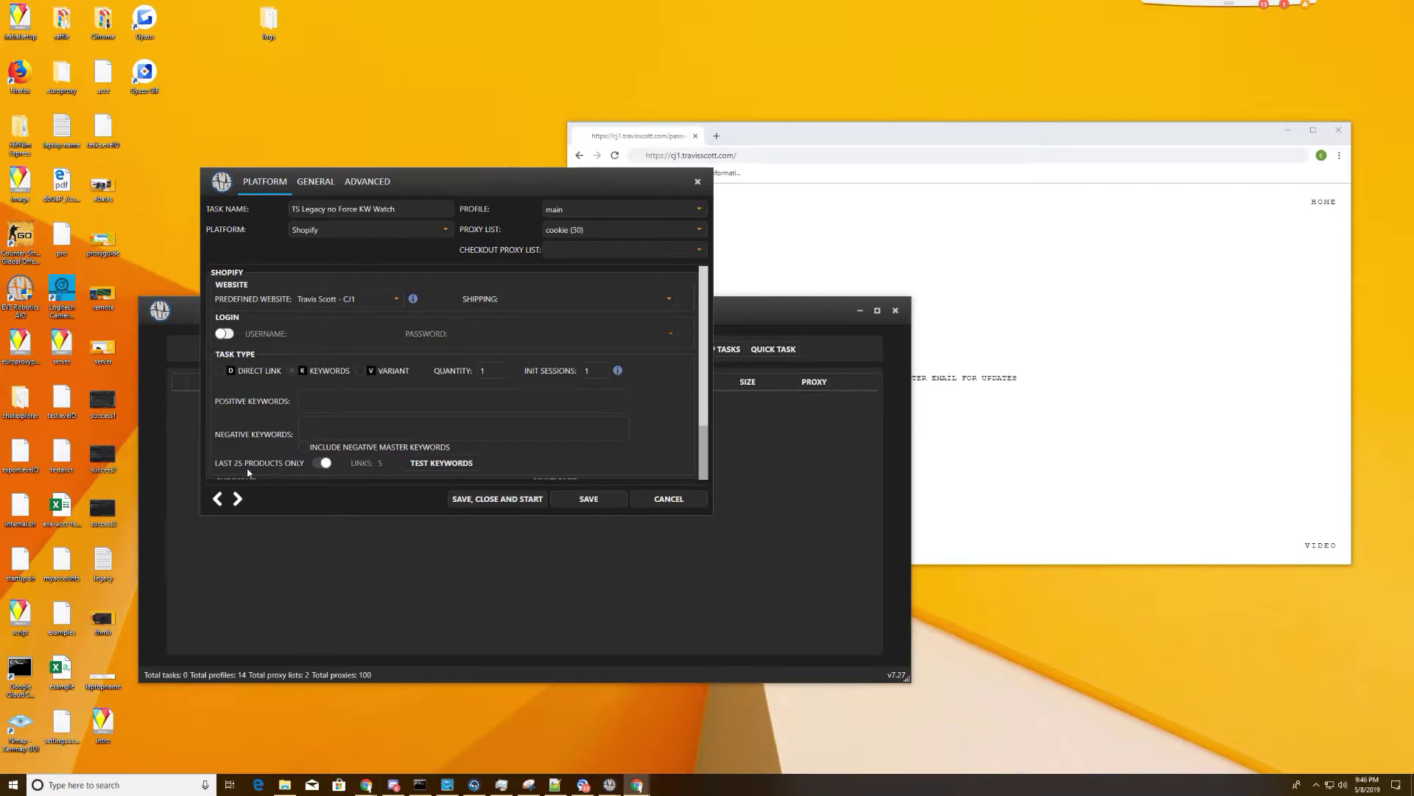
{"action": "type", "text": "JORDAN RETRO TRAVIS SCOTT JORDAN 1 TRAVIS SCOTT"}
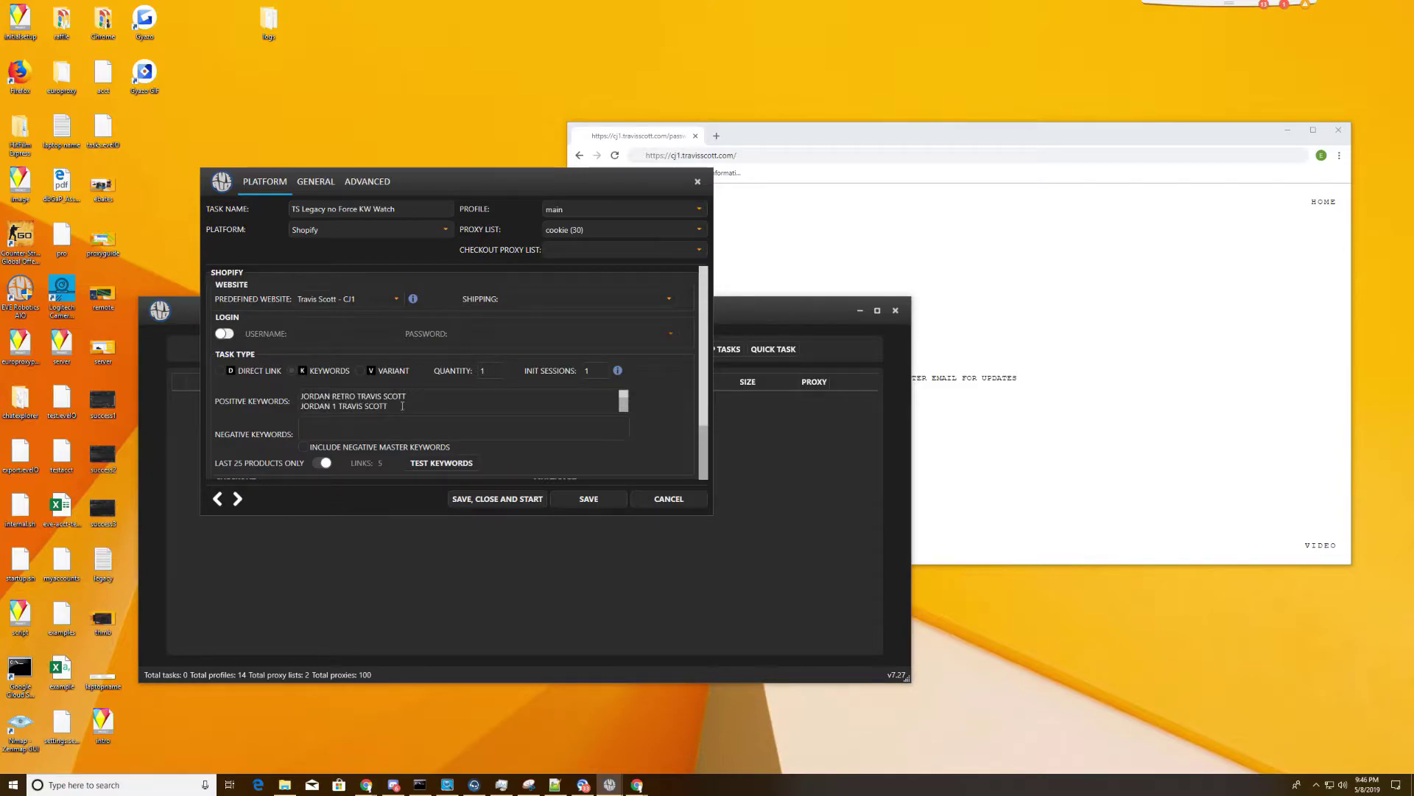
{"action": "type", "text": "JORDAN RETRO 1 TS SP"}
{"action": "type", "text": "JORDAN 1 TS SP CD4487-100 CD4487100"}
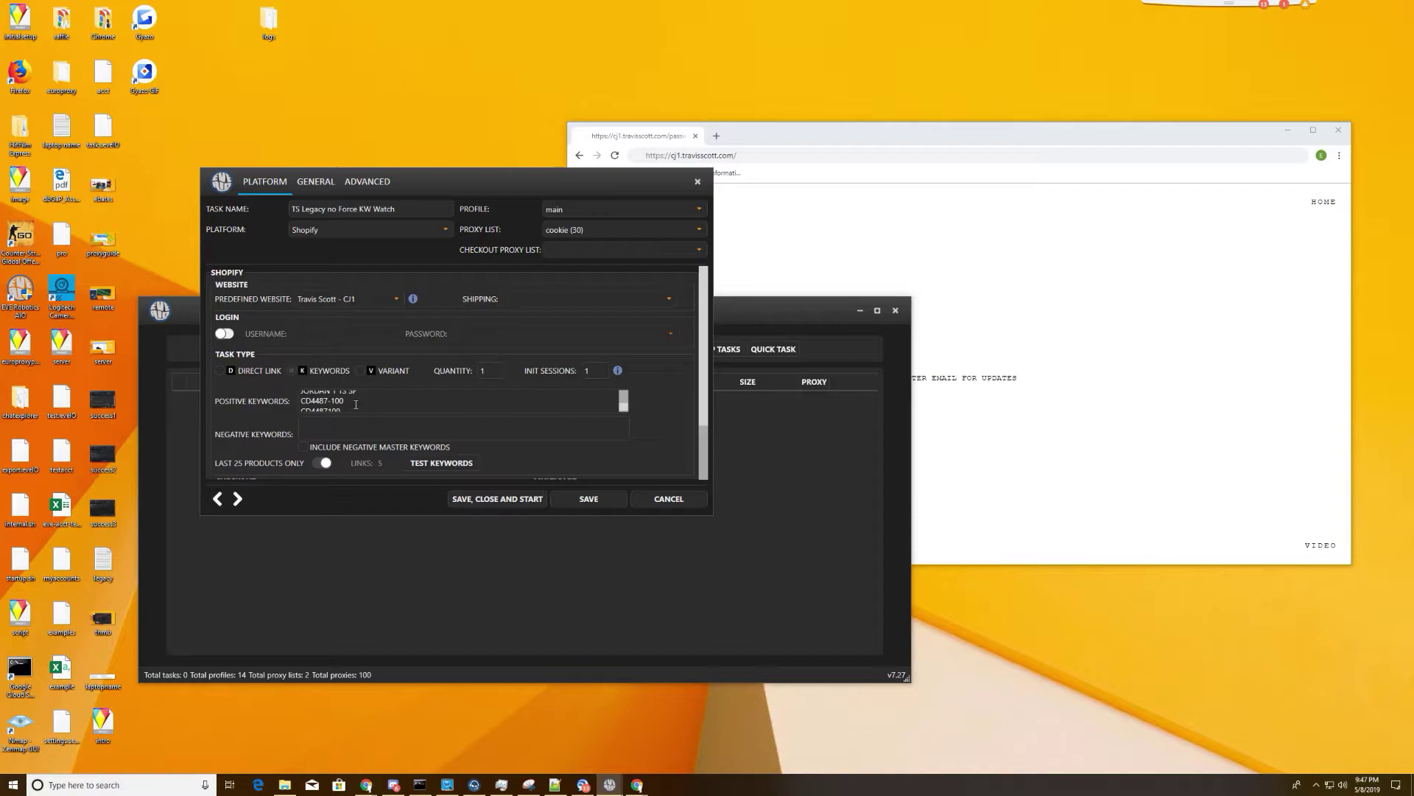
- Review the remaining Shopify options with legacy mode on and save the task
{"action": "scroll", "coordinate": [357, 404], "scroll_direction": "down", "scroll_amount": 1}
{"action": "scroll", "coordinate": [357, 405], "scroll_direction": "down", "scroll_amount": 1}
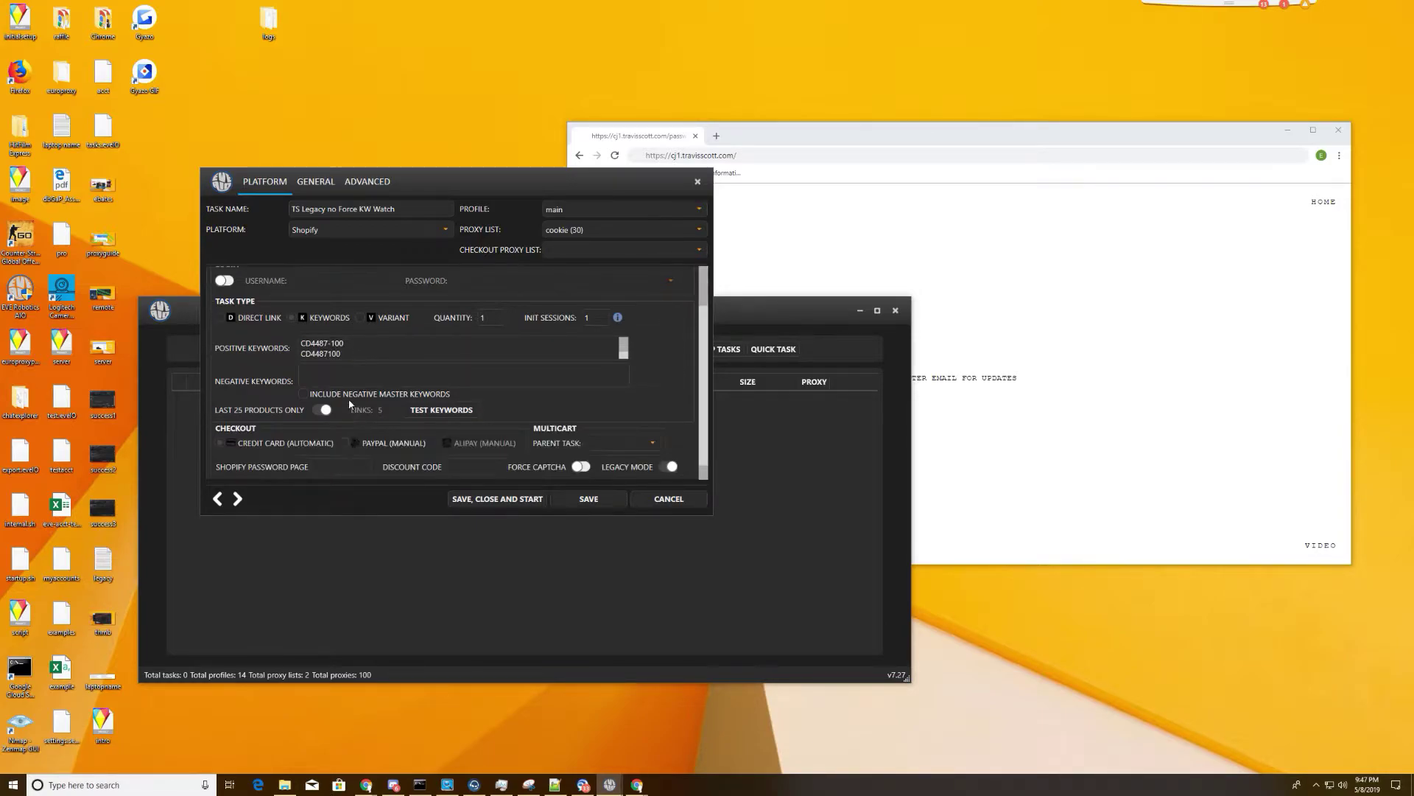
{"action": "scroll", "coordinate": [356, 360], "scroll_direction": "up", "scroll_amount": 3}
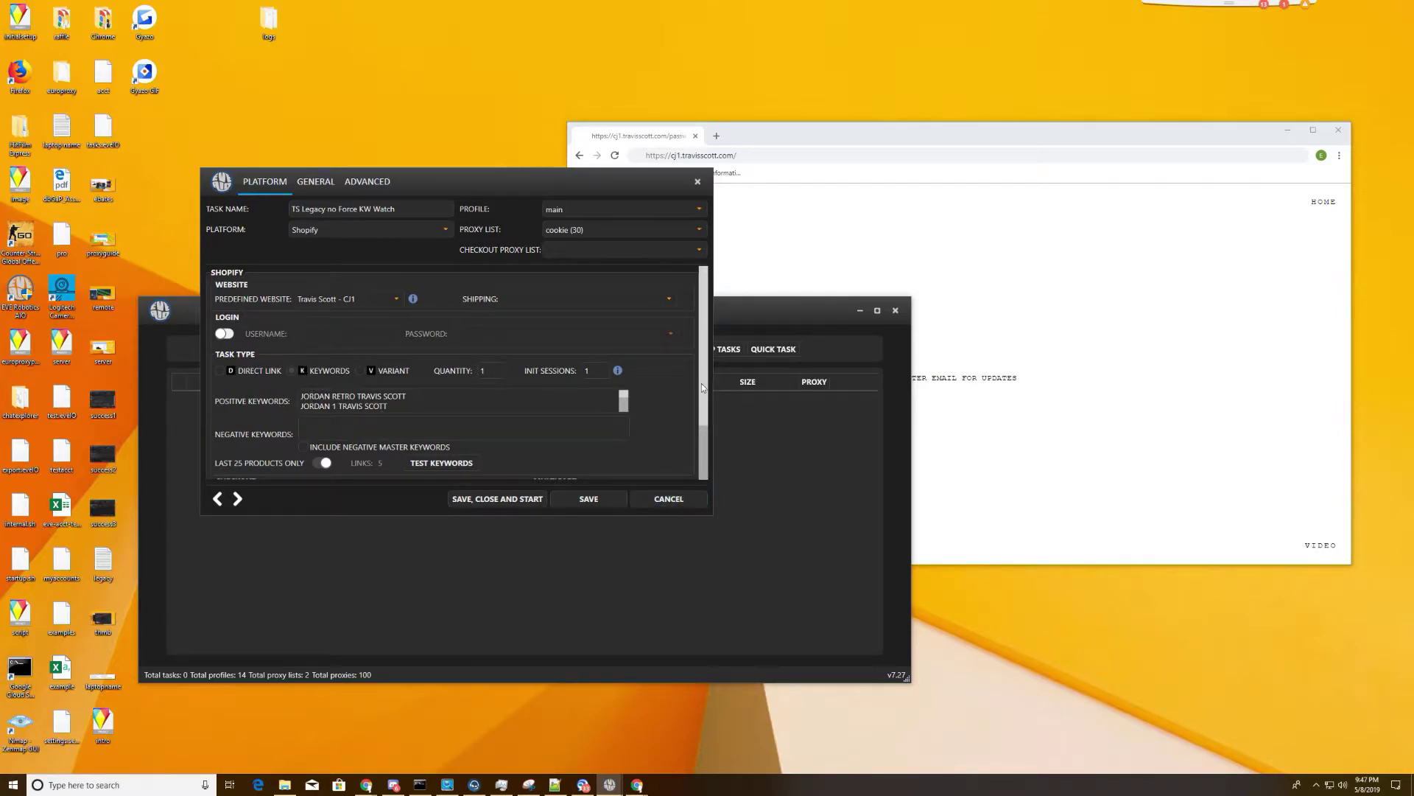
{"action": "left_click", "coordinate": [707, 471]}
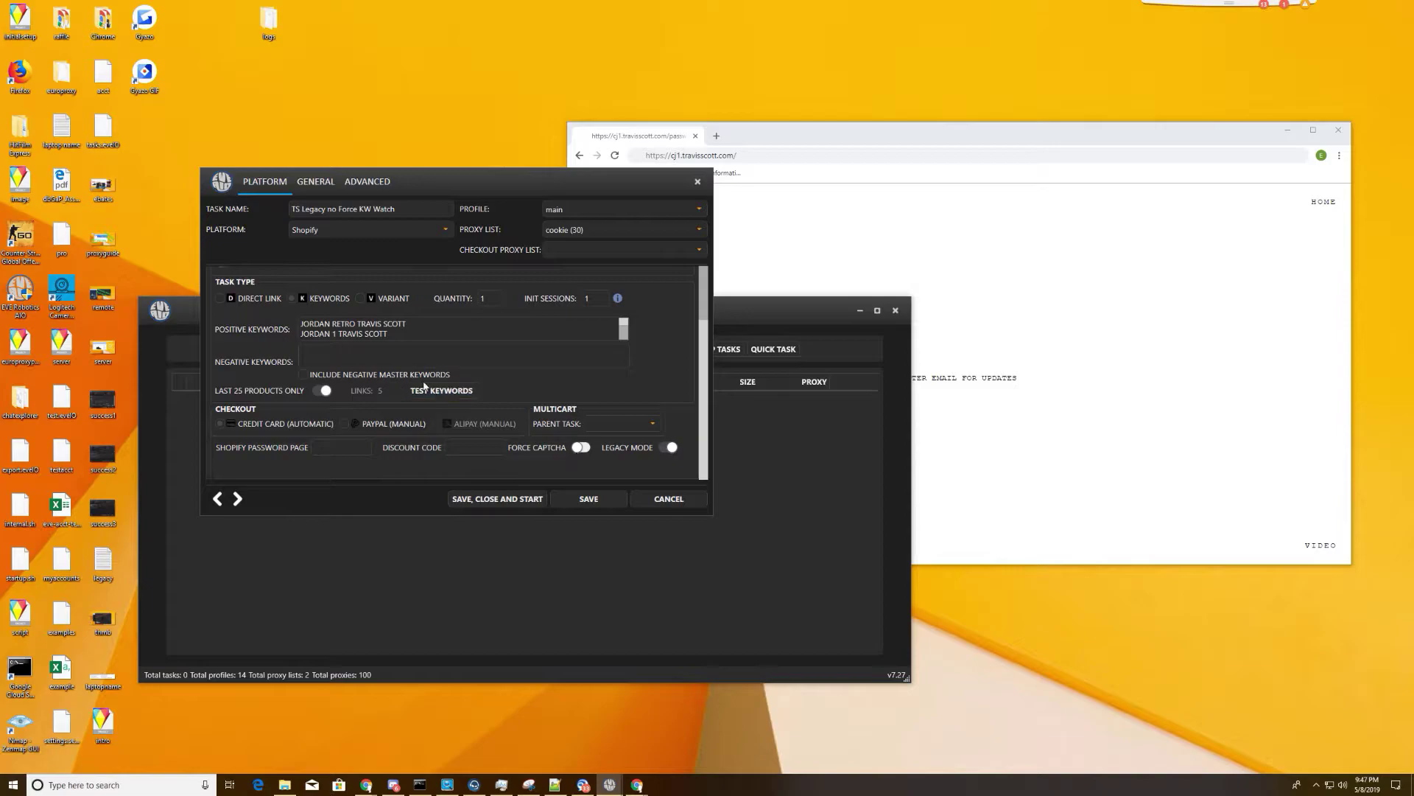
{"action": "scroll", "coordinate": [389, 384], "scroll_direction": "up", "scroll_amount": 2}
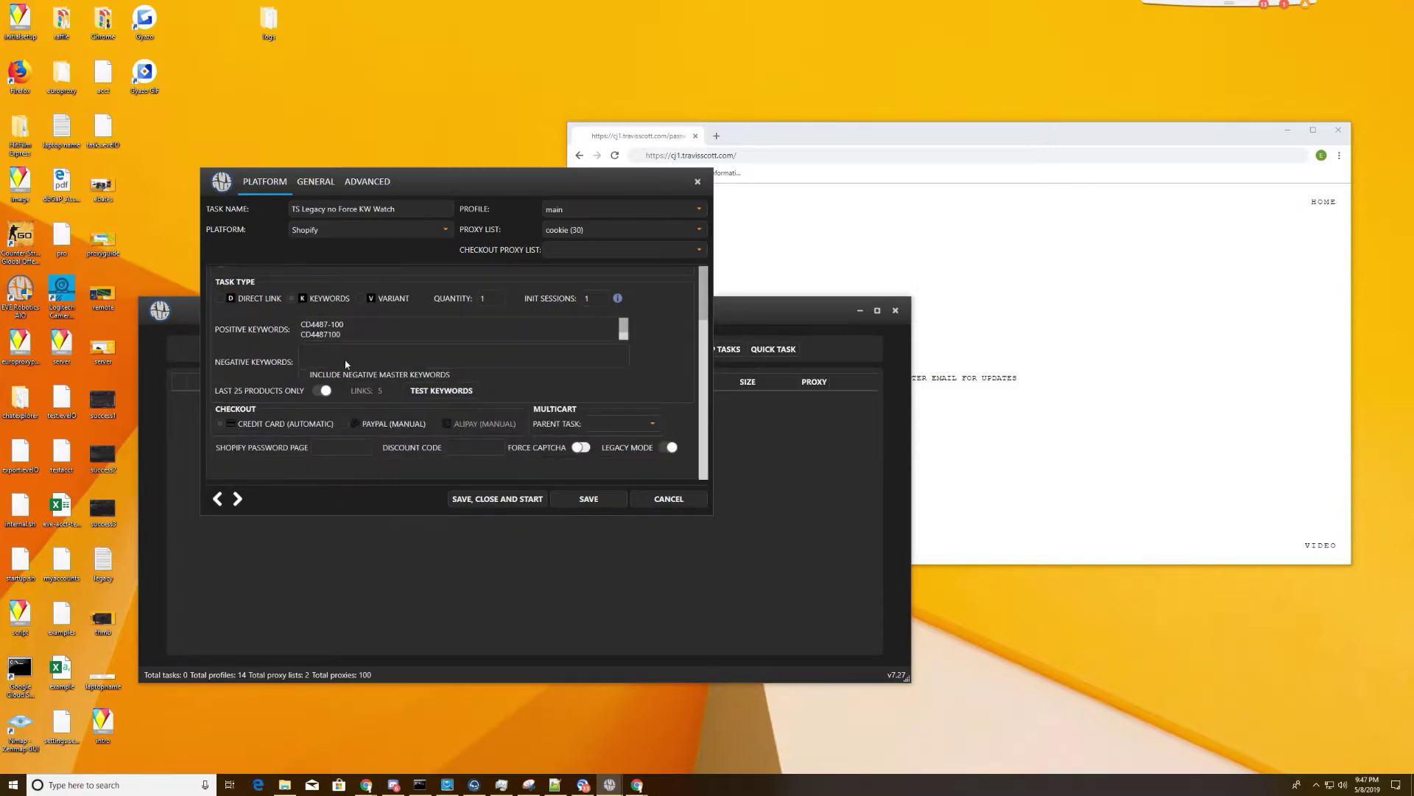
{"action": "scroll", "coordinate": [379, 331], "scroll_direction": "up", "scroll_amount": 5}
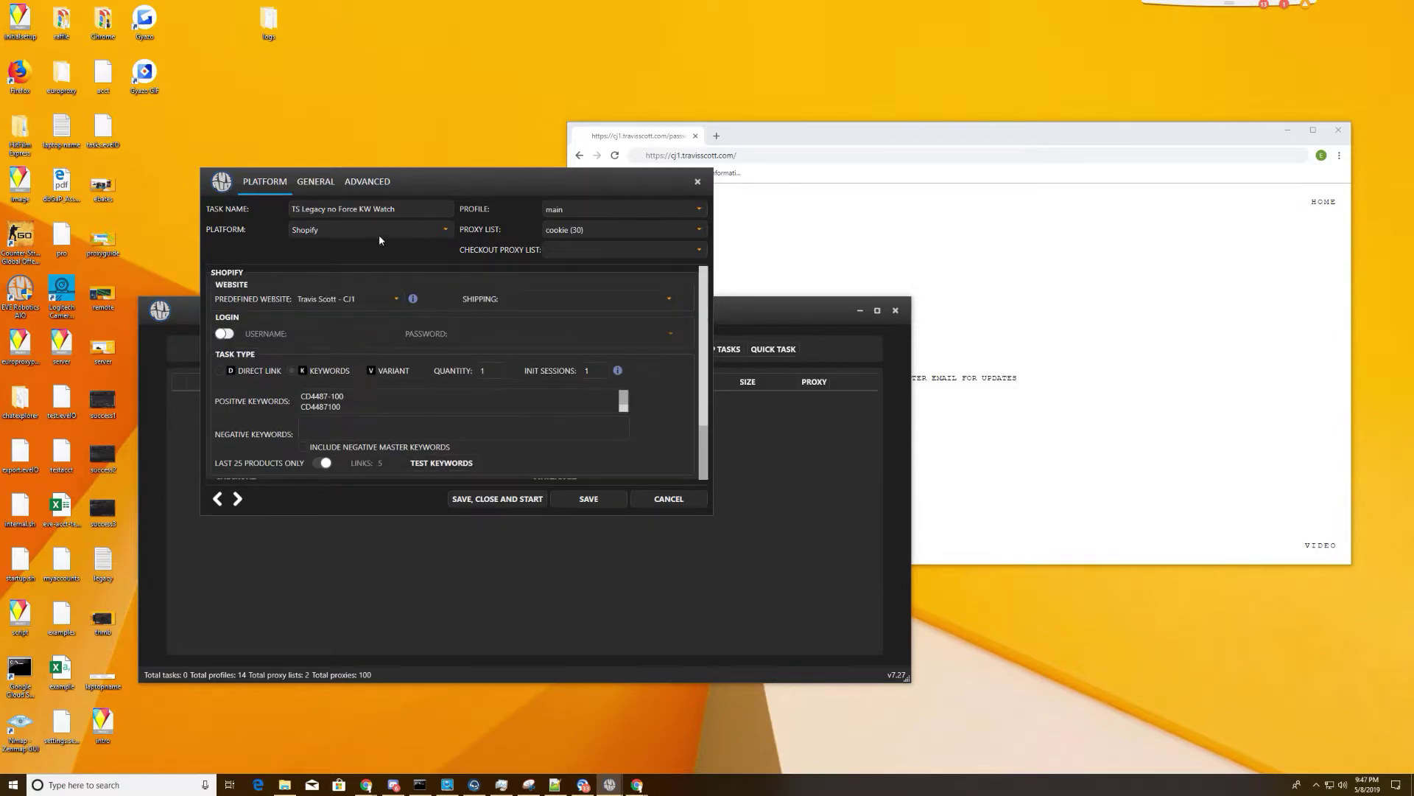
{"action": "left_click", "coordinate": [589, 499]}
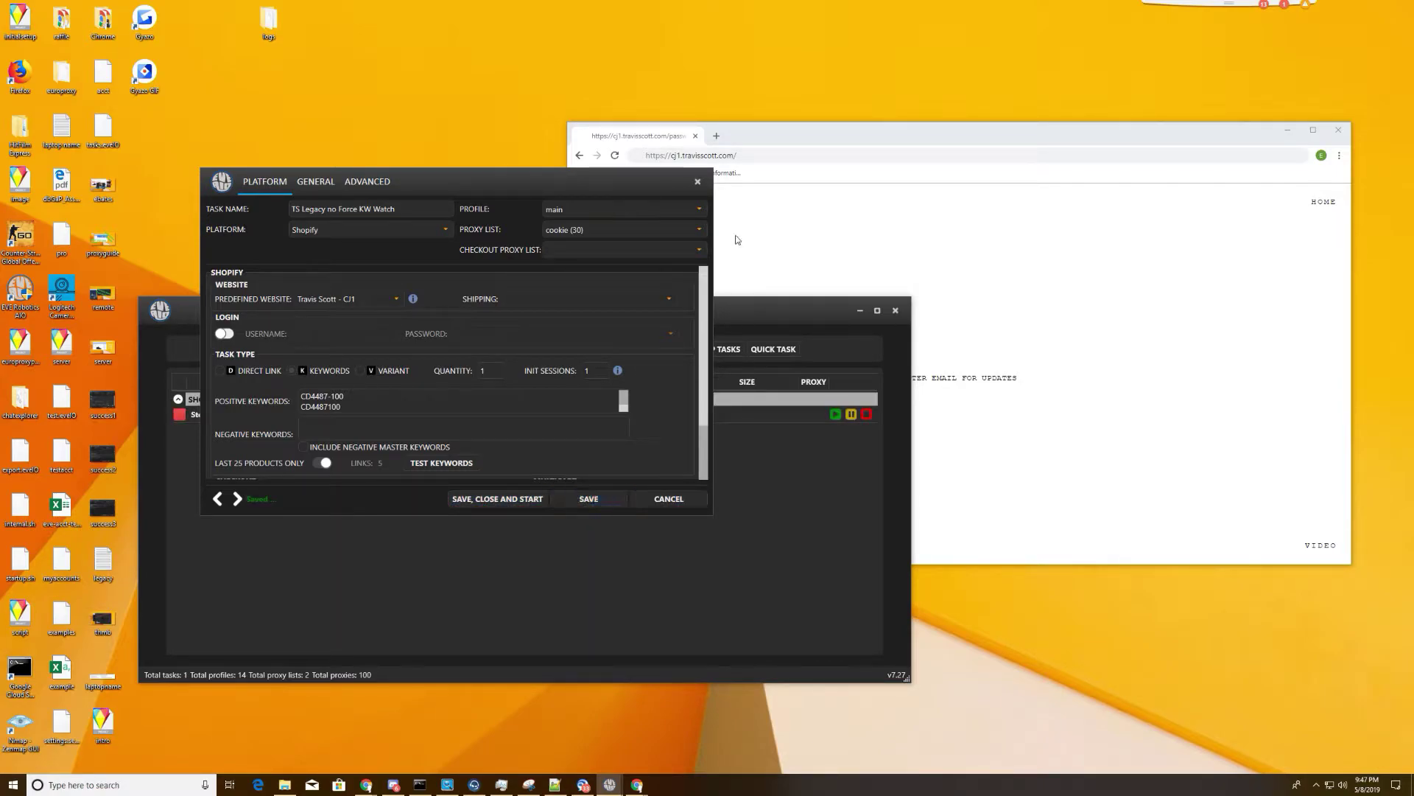
- Close the editor, widen the Task Name column, and begin another blank Shopify task
{"action": "left_click", "coordinate": [697, 182]}
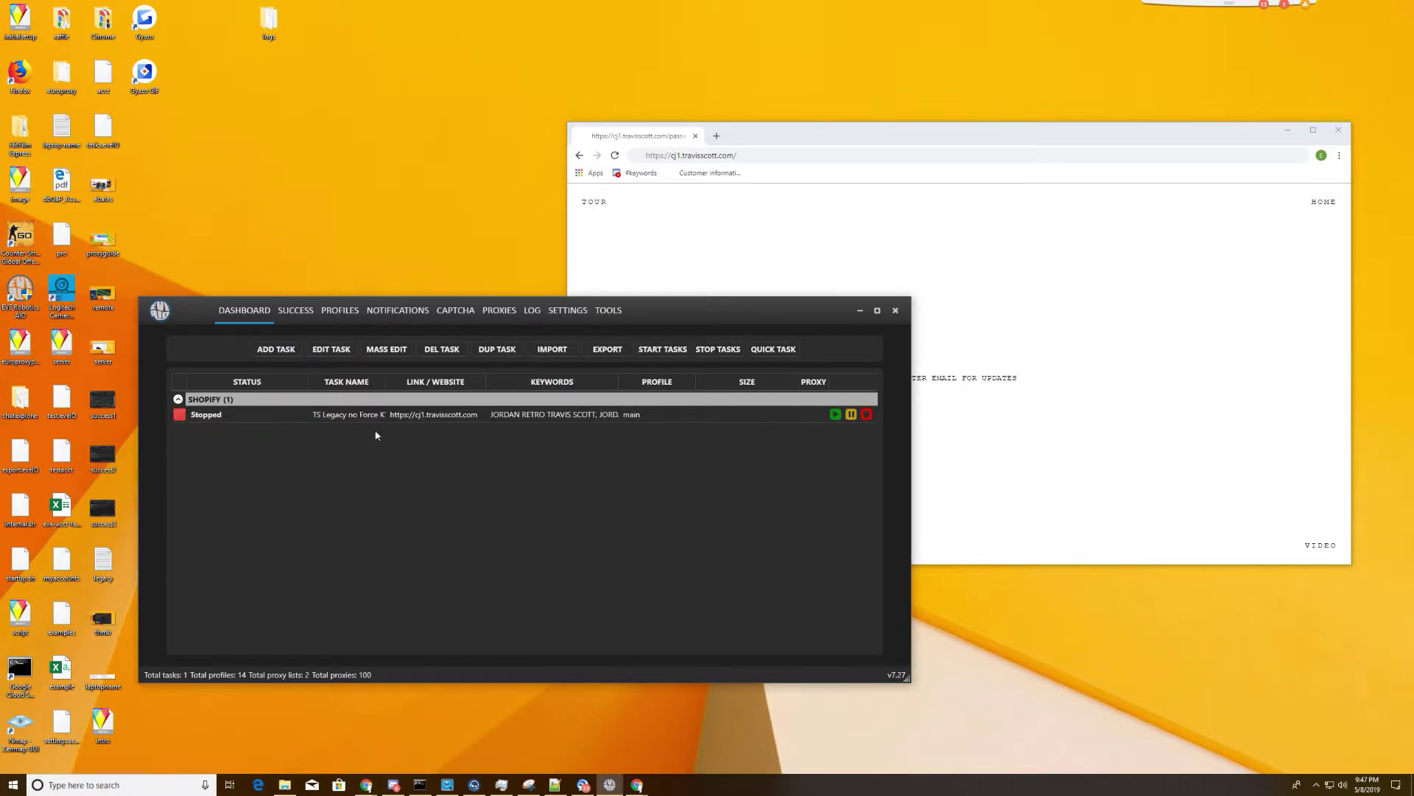
{"action": "left_click_drag", "start_coordinate": [385, 382], "coordinate": [495, 435]}
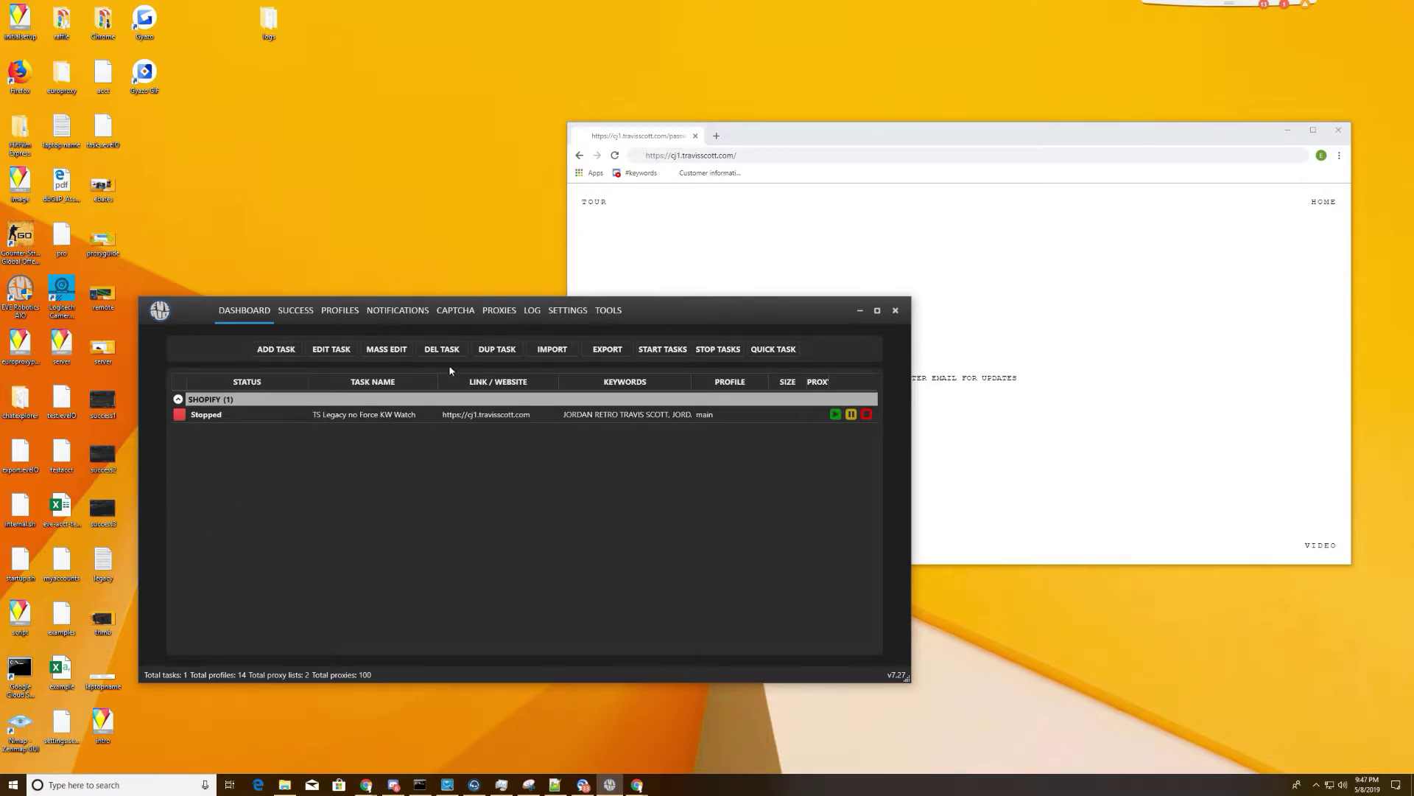
{"action": "left_click", "coordinate": [258, 420]}
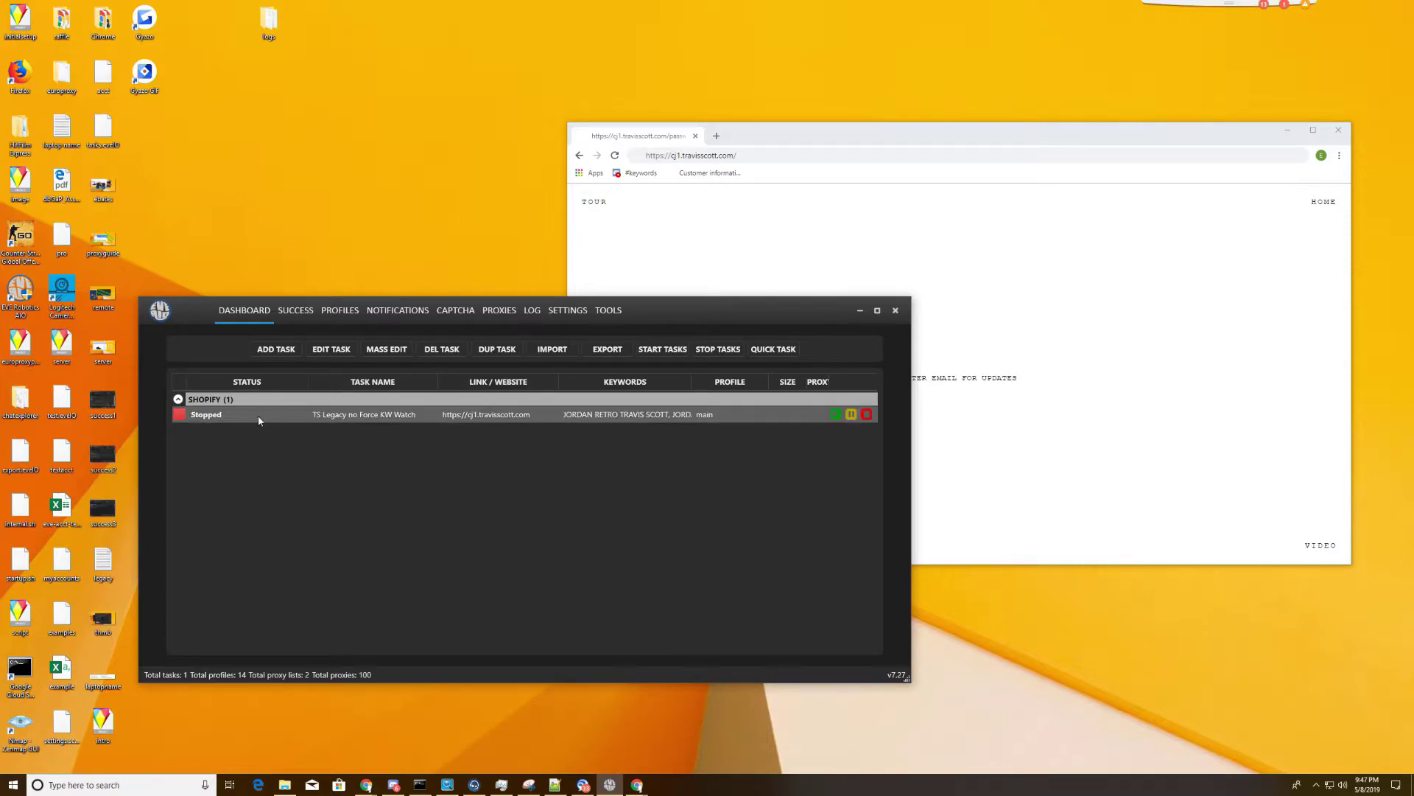
{"action": "left_click", "coordinate": [283, 354]}
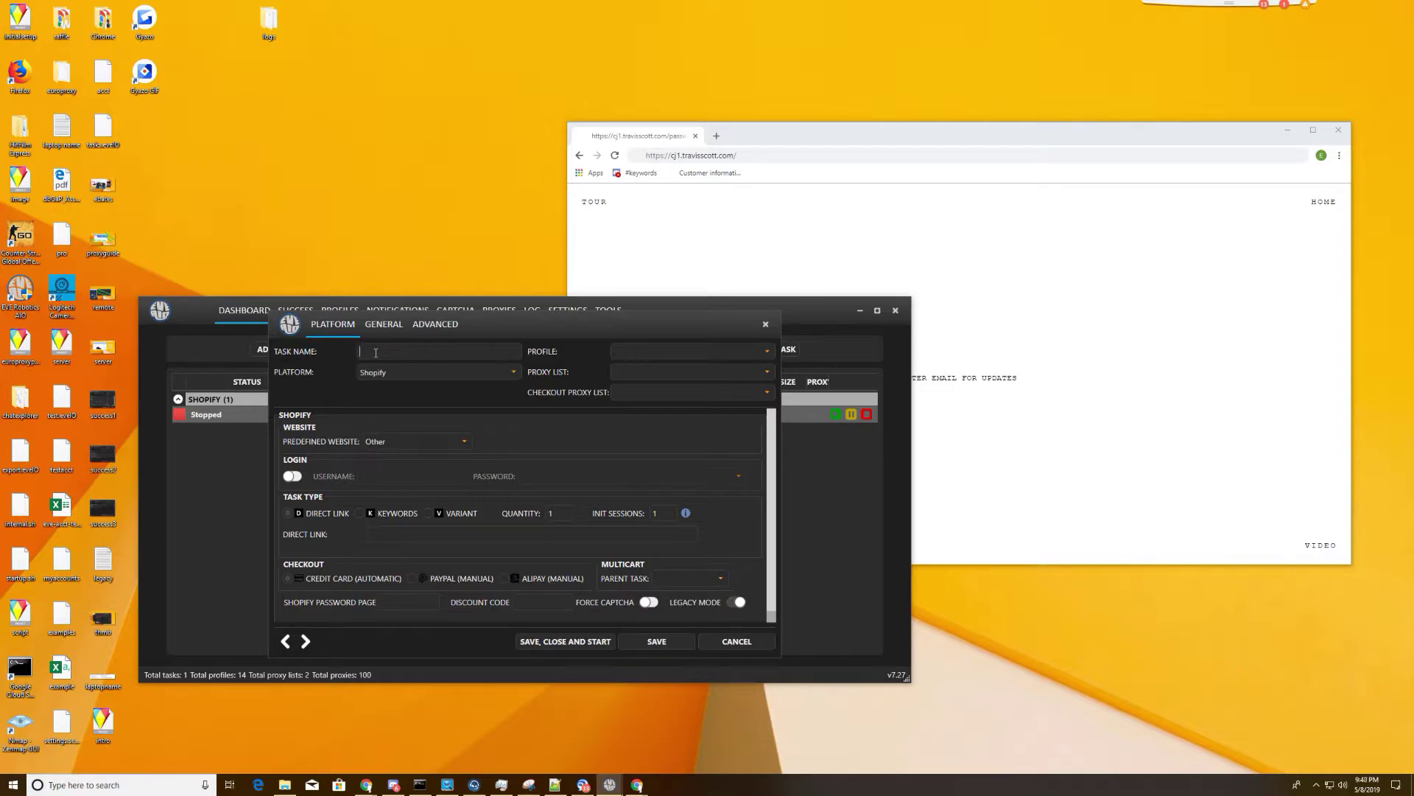
{"action": "type", "text": "ATC Size 10"}
{"action": "left_click", "coordinate": [663, 351]}
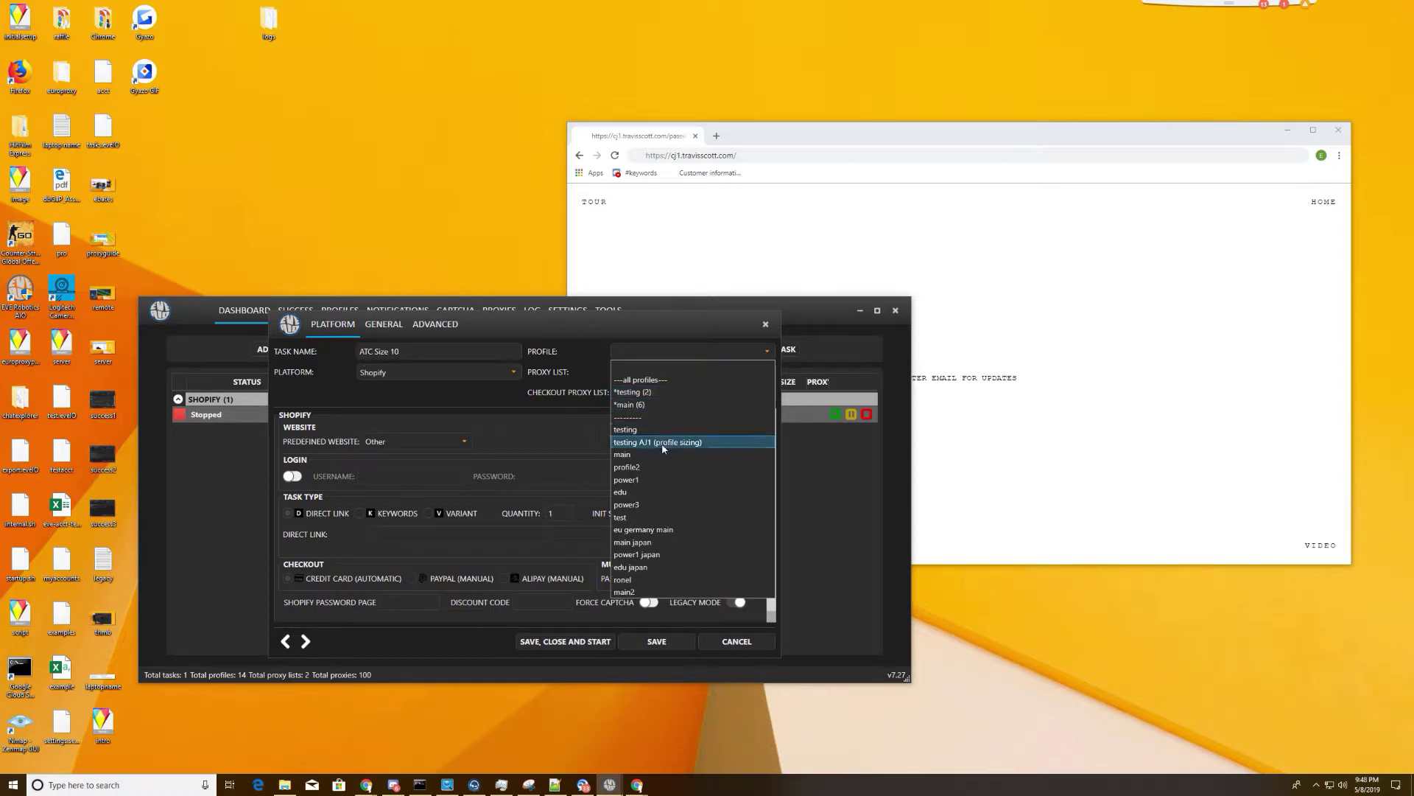
{"action": "left_click", "coordinate": [635, 429]}
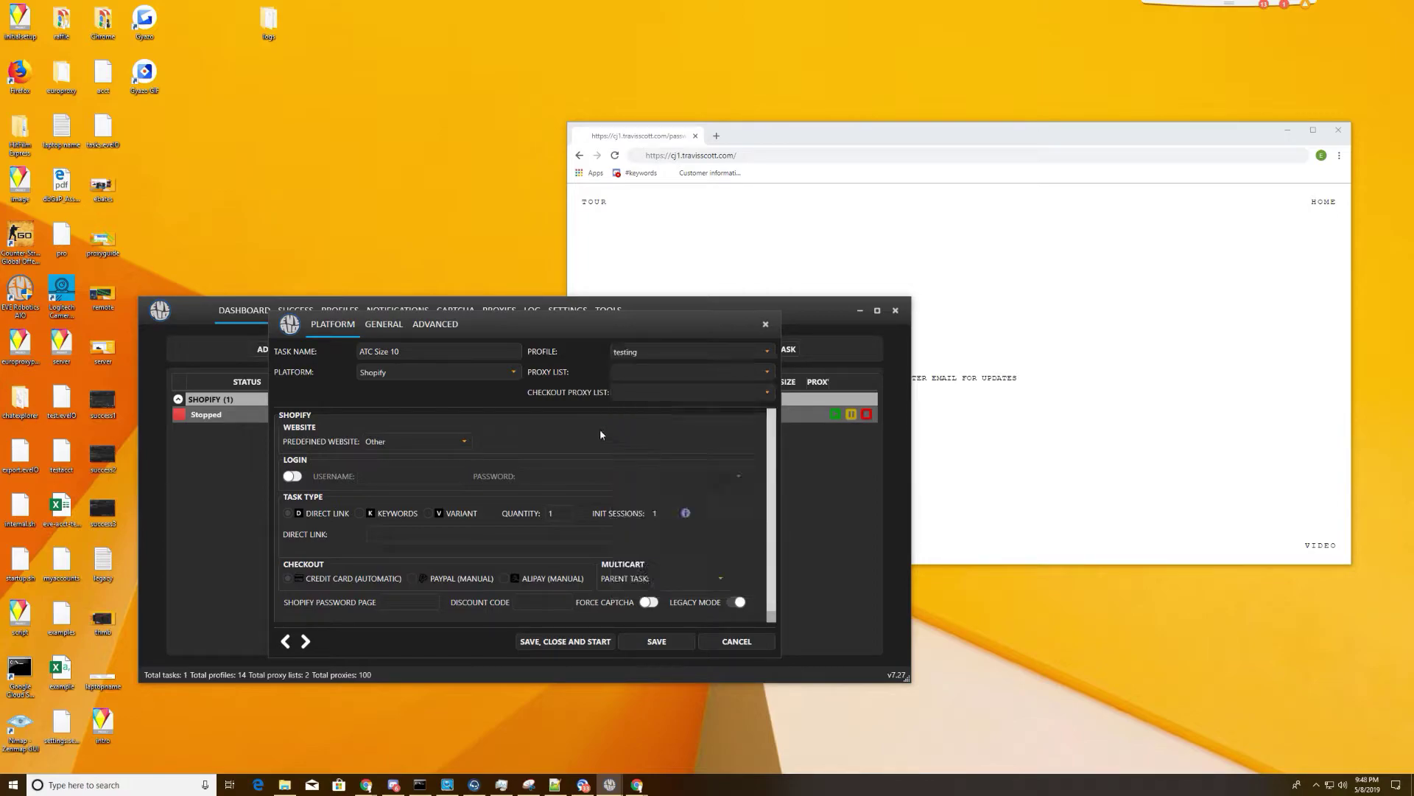
{"action": "left_click", "coordinate": [638, 380]}
{"action": "left_click", "coordinate": [648, 401]}
{"action": "left_click", "coordinate": [417, 436]}
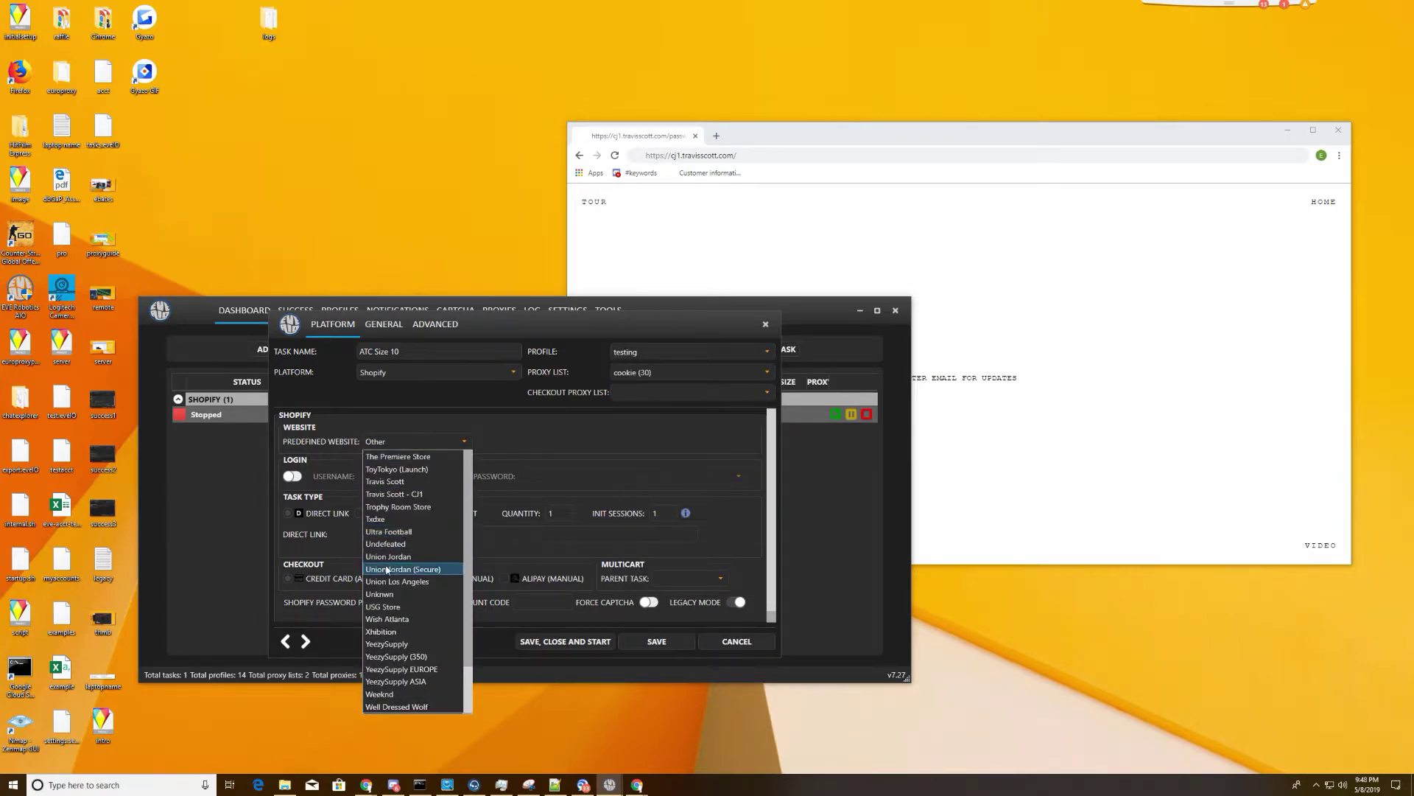
{"action": "left_click", "coordinate": [402, 498]}
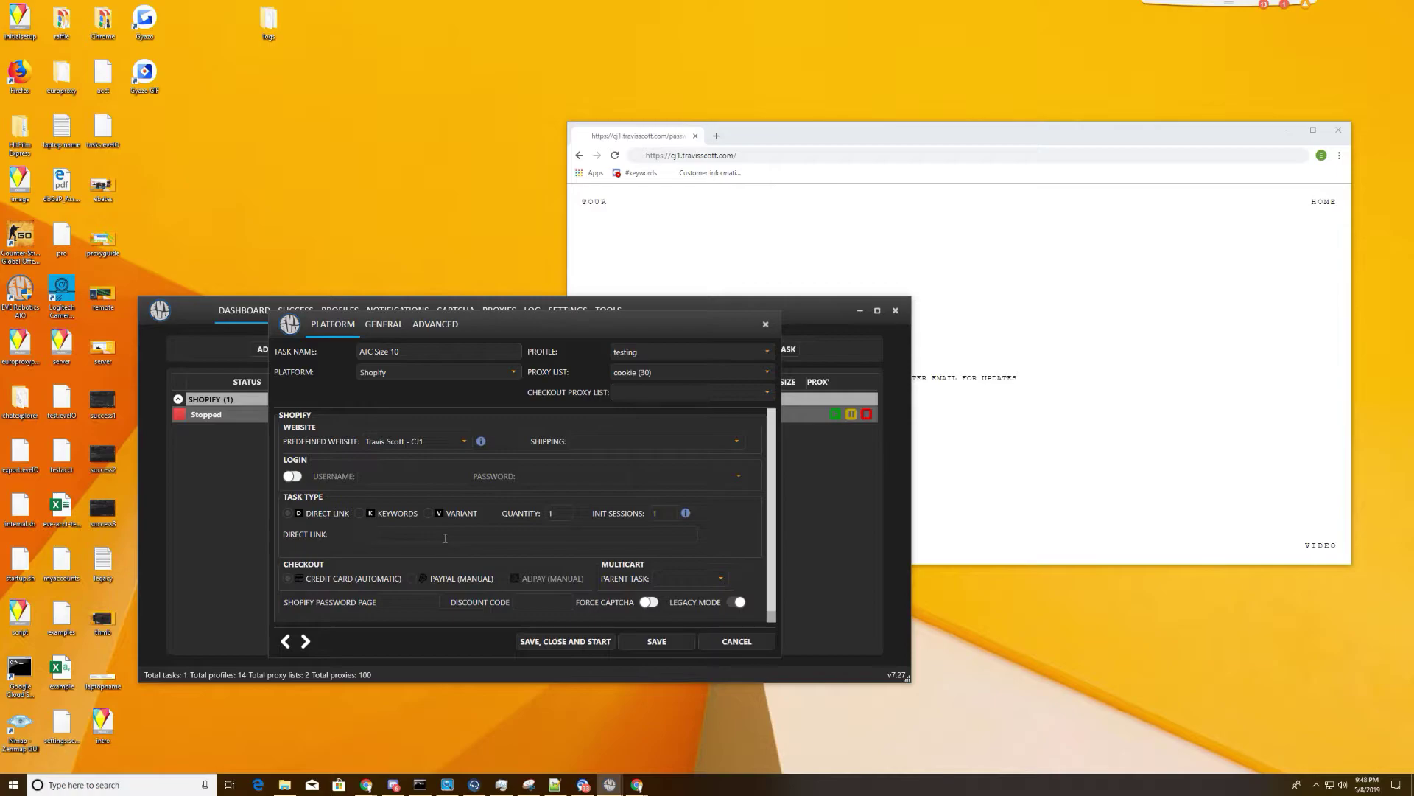
{"action": "type", "text": "https://cj1.travisscott.com/cart/23765226:1"}
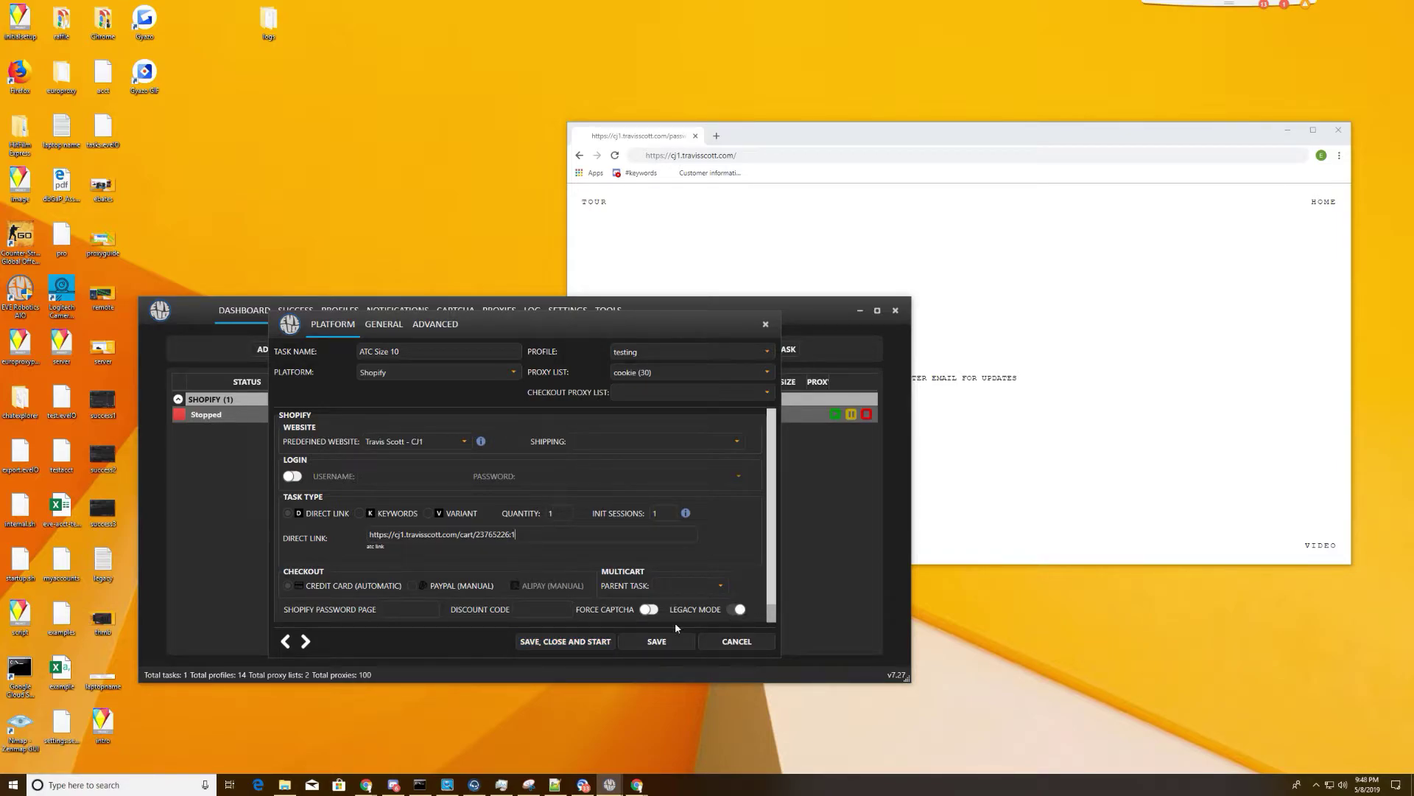
{"action": "scroll", "coordinate": [420, 472], "scroll_direction": "down", "scroll_amount": 1}
- Make ATC Size 10 watch the TS Legacy no Force KW Watch task
{"action": "left_click", "coordinate": [384, 325]}
{"action": "left_click", "coordinate": [426, 326]}
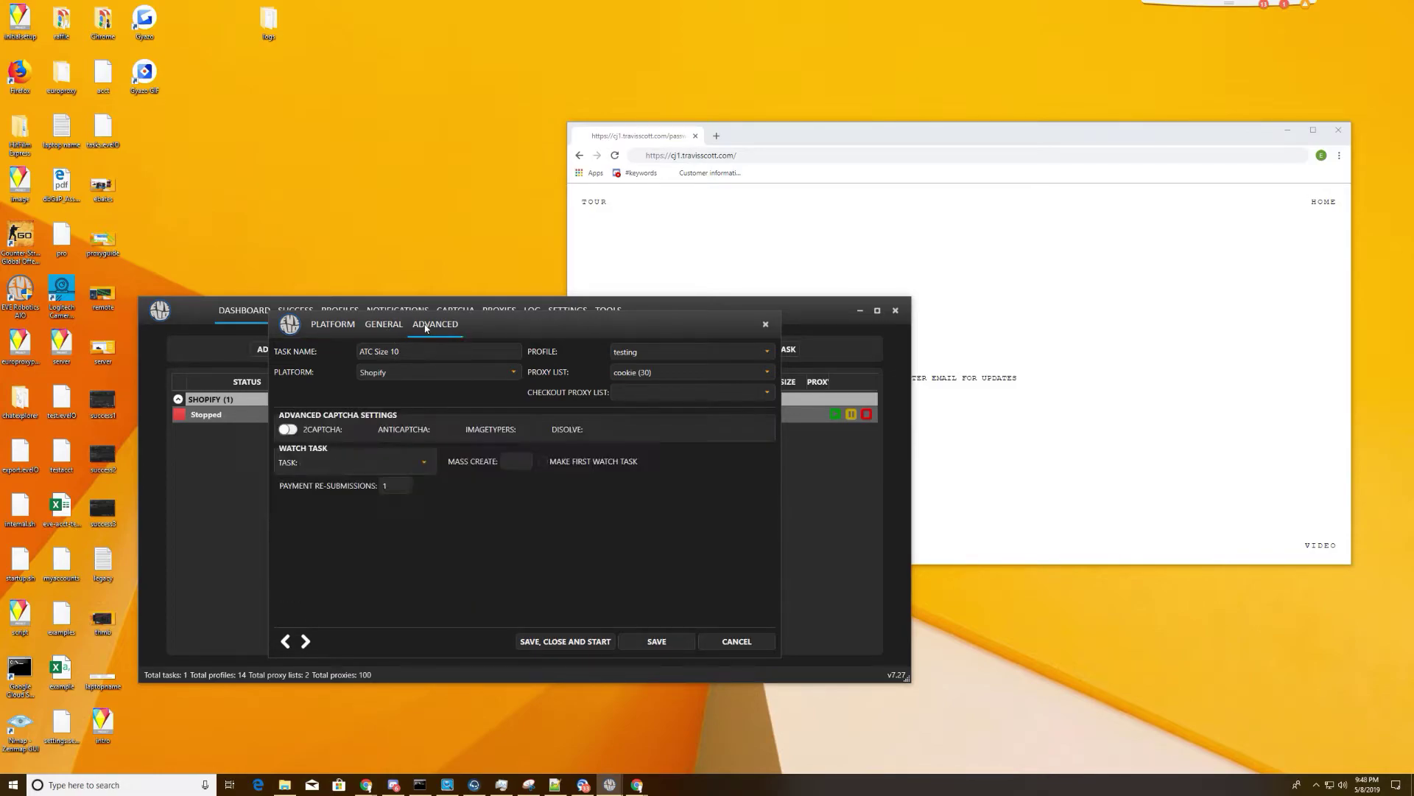
{"action": "left_click", "coordinate": [357, 463]}
{"action": "left_click", "coordinate": [332, 489]}
- Set the retry delay to 100–300 ms, then save and close the task
{"action": "left_click", "coordinate": [371, 331]}
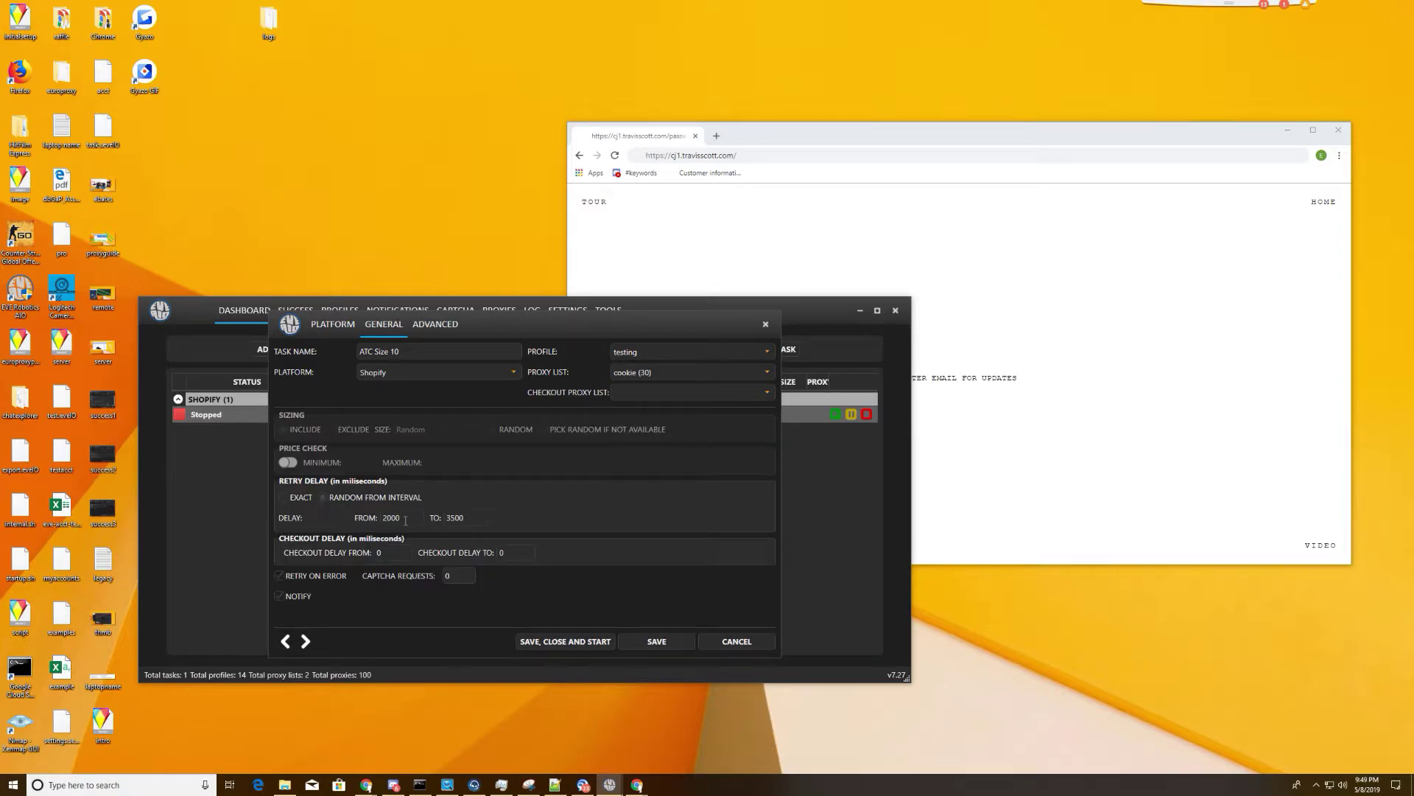
{"action": "left_click_drag", "start_coordinate": [409, 520], "coordinate": [314, 514]}
{"action": "type", "text": "100"}
{"action": "left_click_drag", "start_coordinate": [465, 524], "coordinate": [329, 501]}
{"action": "type", "text": "300"}
{"action": "left_click", "coordinate": [647, 647]}
{"action": "left_click", "coordinate": [737, 641]}
- Open the TS Legacy task's settings for review and close without changes
{"action": "right_click", "coordinate": [361, 414]}
{"action": "left_click", "coordinate": [449, 490]}
{"action": "left_click", "coordinate": [384, 324]}
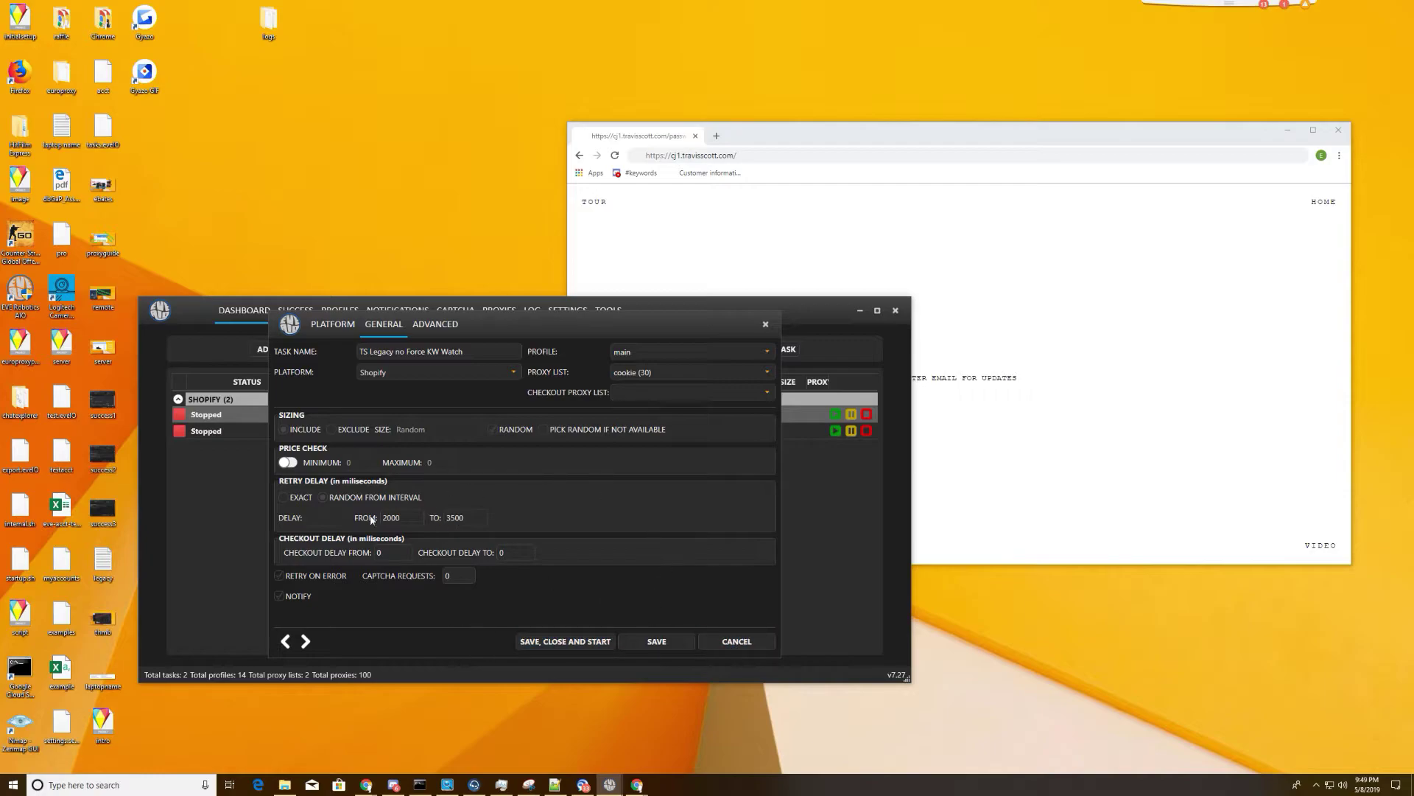
{"action": "left_click", "coordinate": [744, 646]}
{"action": "left_click", "coordinate": [322, 436]}
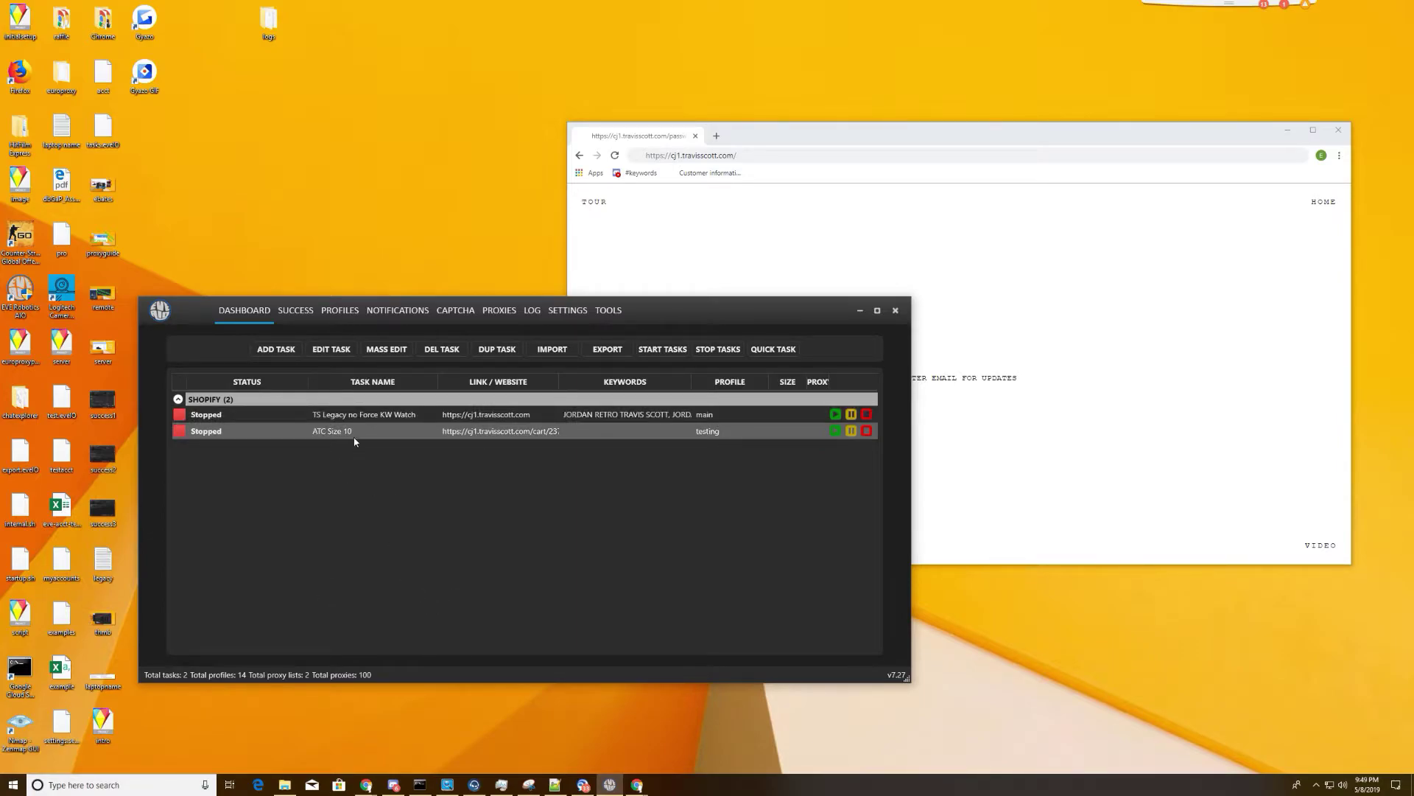
{"action": "left_click", "coordinate": [276, 350]}
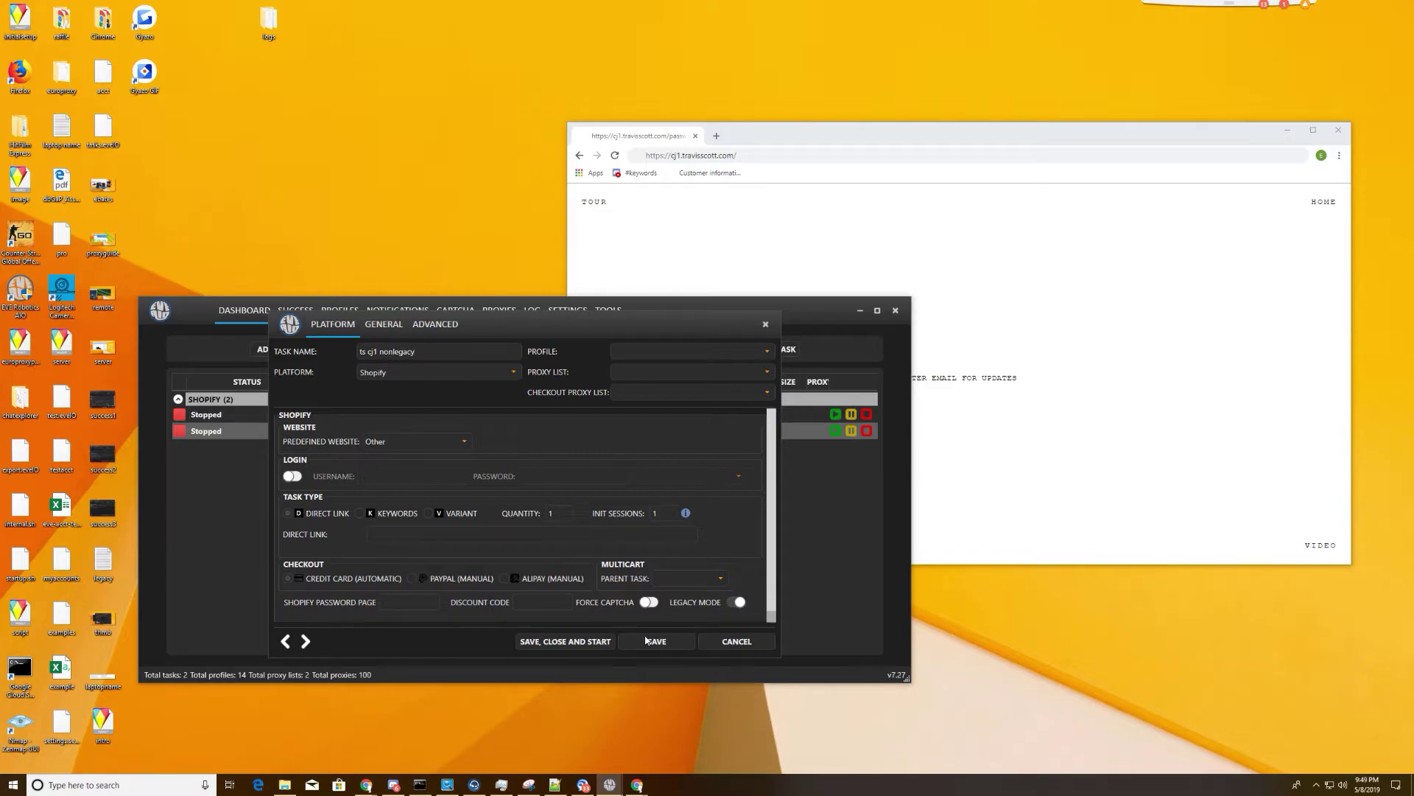
{"action": "left_click", "coordinate": [738, 603]}
{"action": "left_click", "coordinate": [390, 532]}
{"action": "type", "text": "https://cj1.travissscott.com"}
{"action": "key", "text": "BackSpace"}
{"action": "type", "text": "/cart/3098749874:1"}
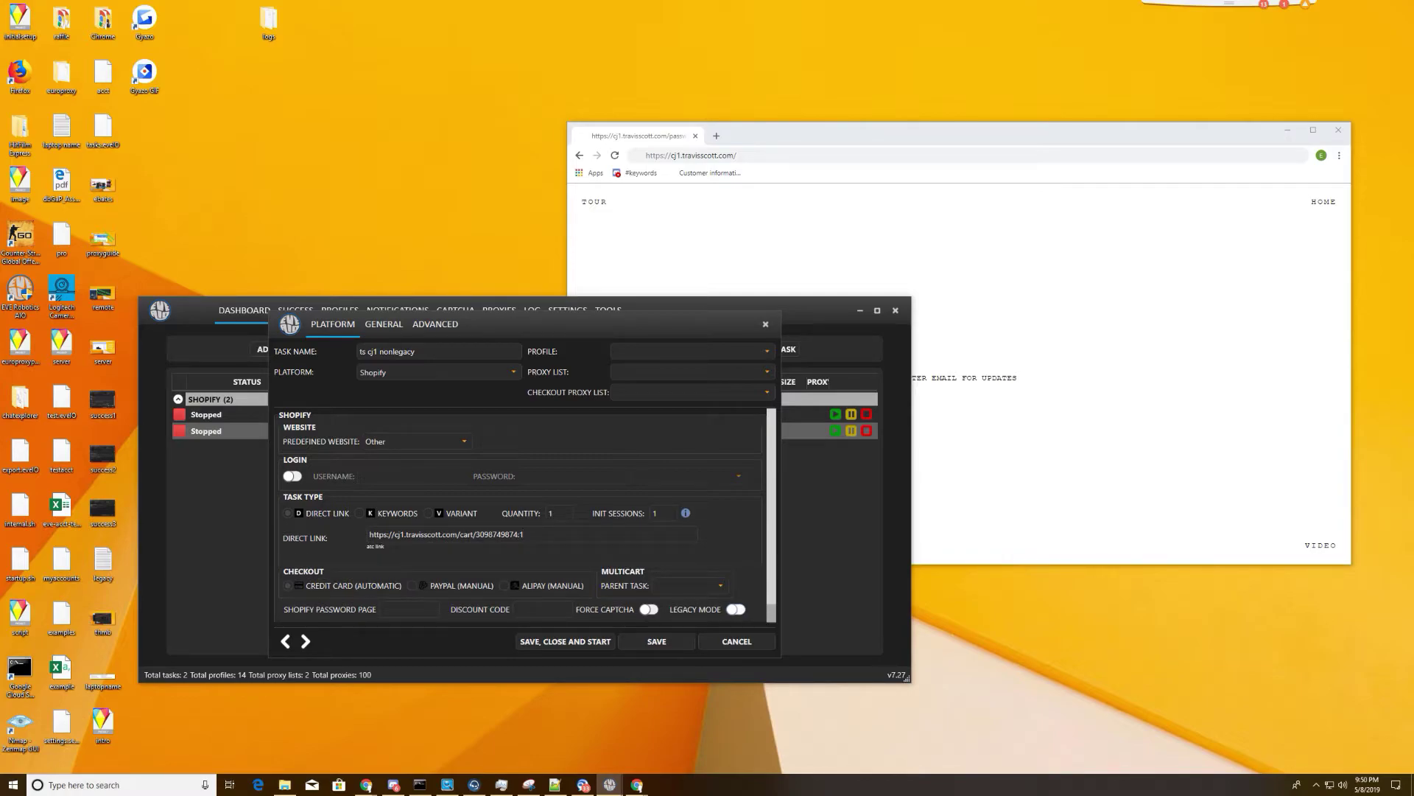
- Use the *main (6) profile group, mass create 6 watching TS Legacy no Force KW Watch, and start them
{"action": "left_click", "coordinate": [642, 353]}
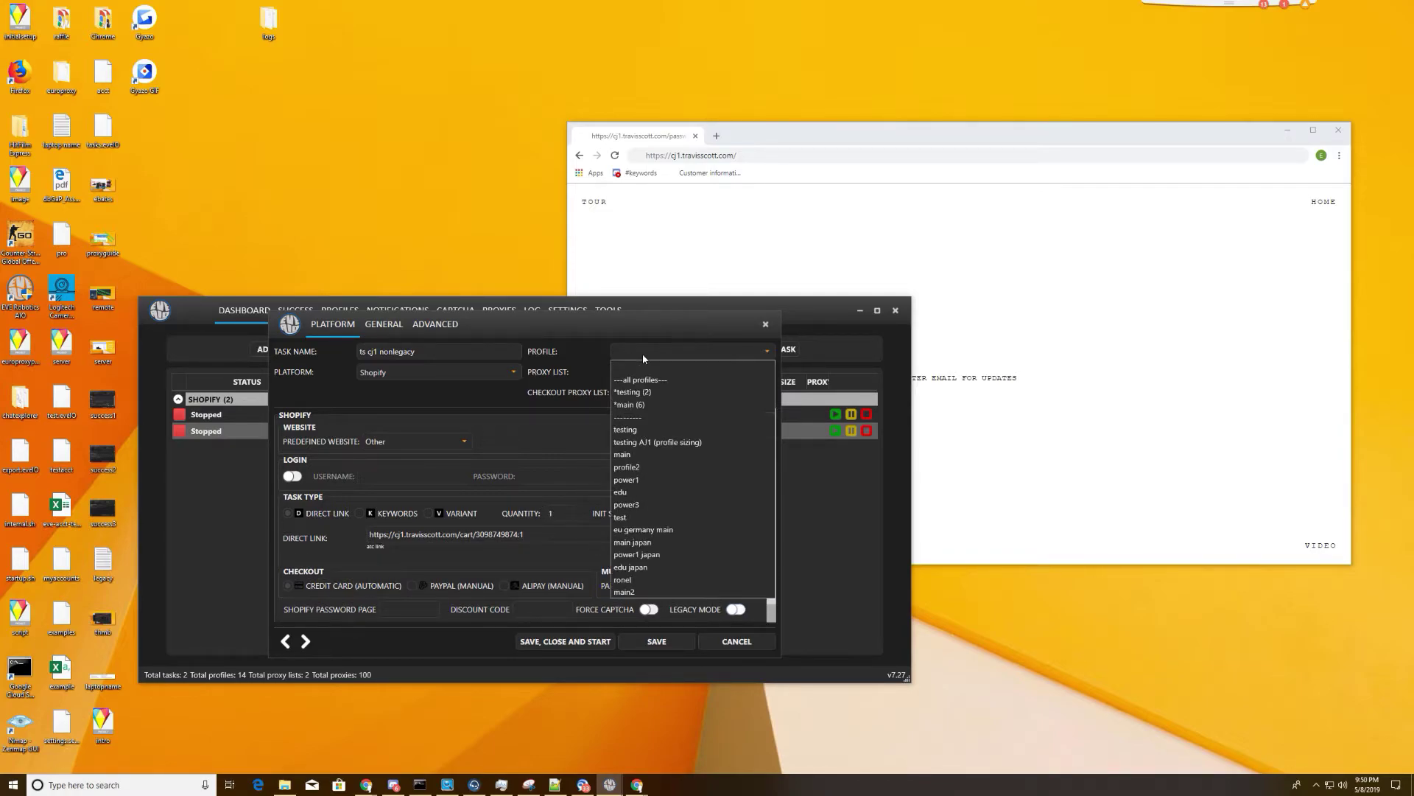
{"action": "left_click", "coordinate": [635, 405]}
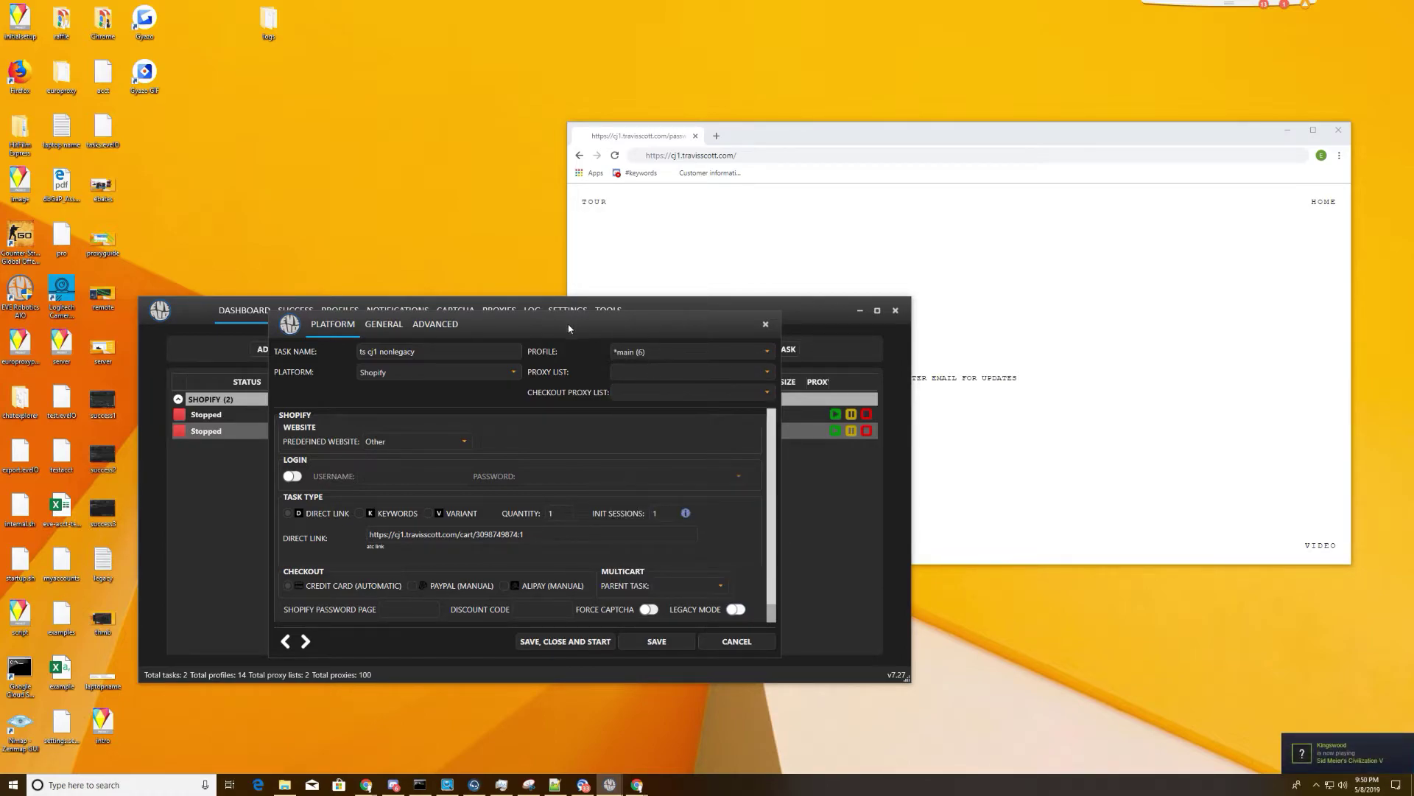
{"action": "left_click_drag", "start_coordinate": [568, 322], "coordinate": [538, 317]}
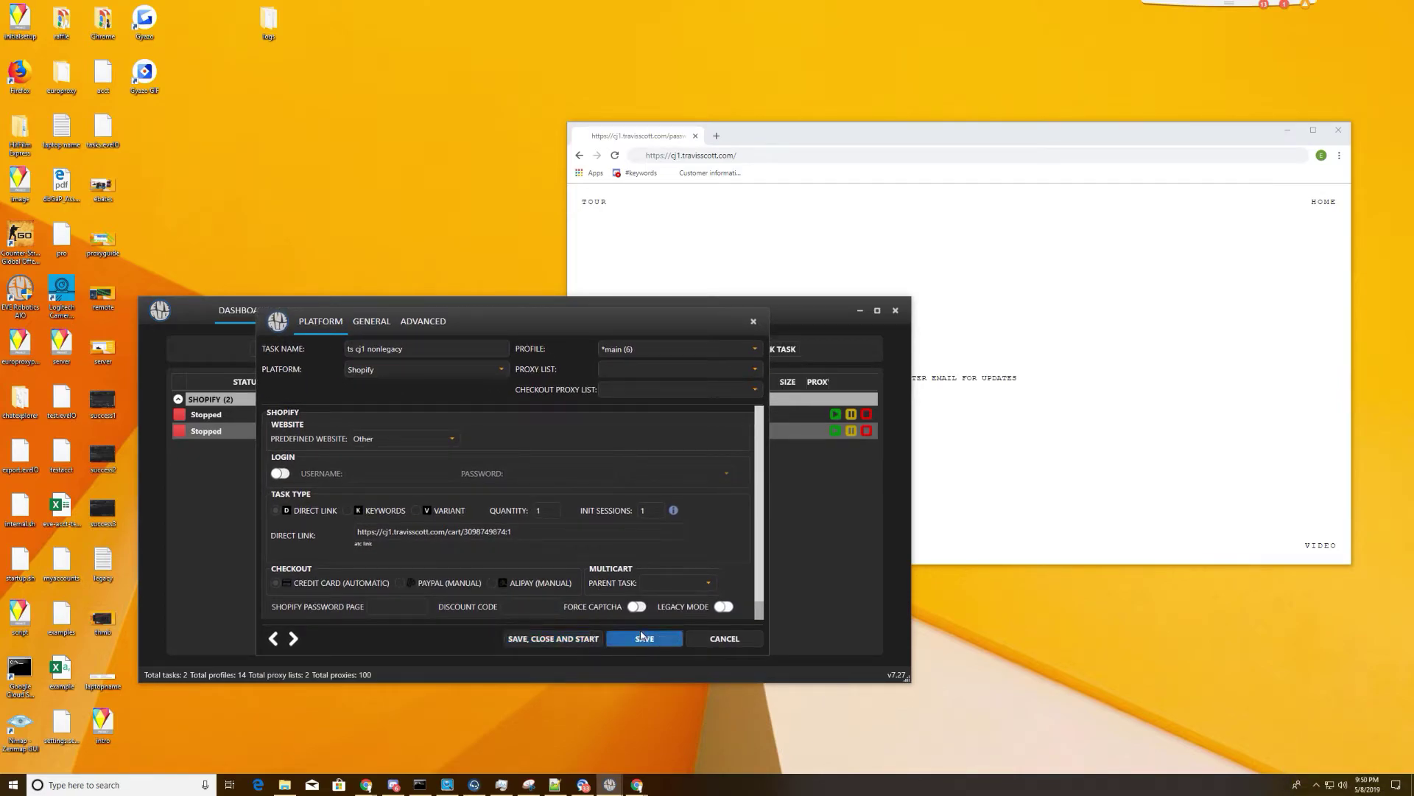
{"action": "left_click", "coordinate": [371, 322]}
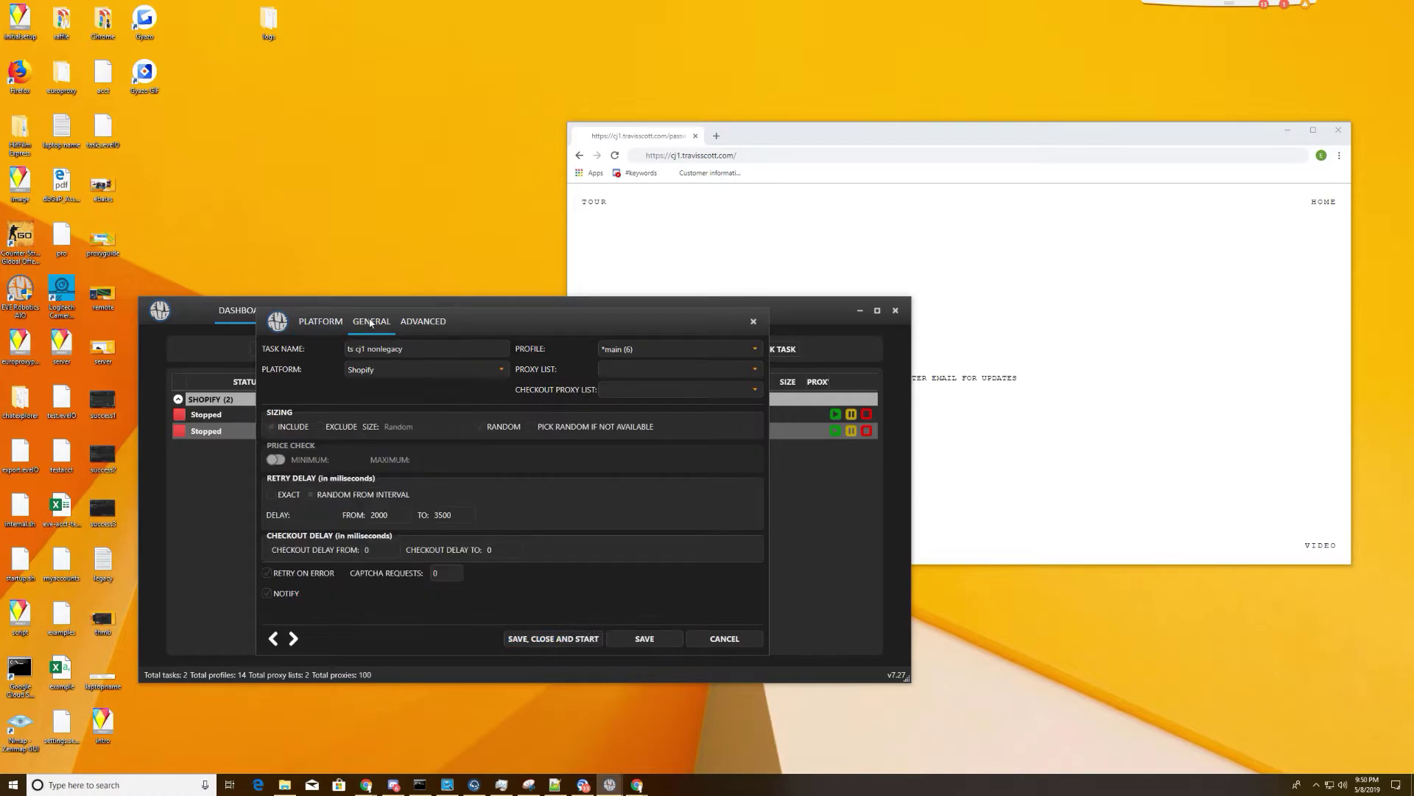
{"action": "left_click", "coordinate": [433, 322]}
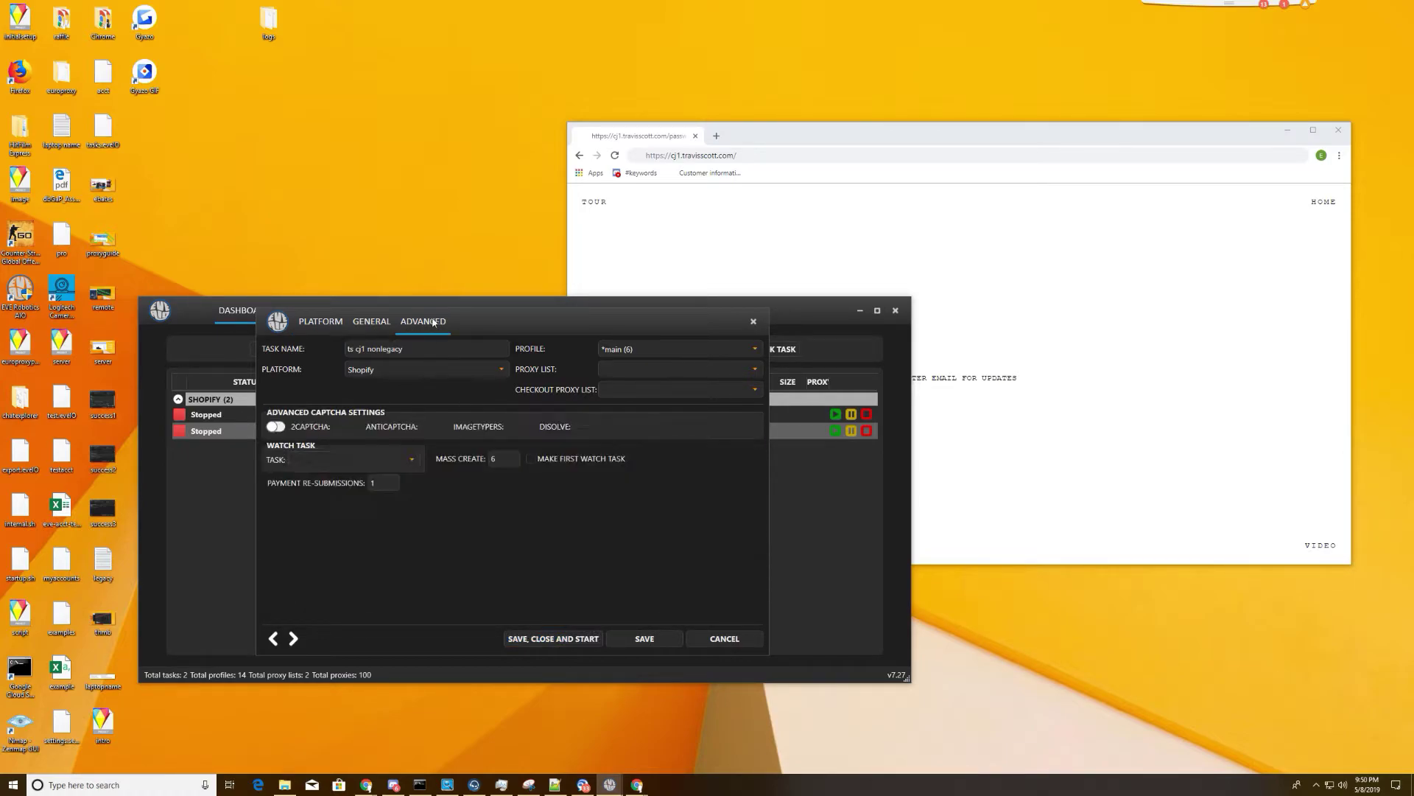
{"action": "left_click", "coordinate": [366, 463]}
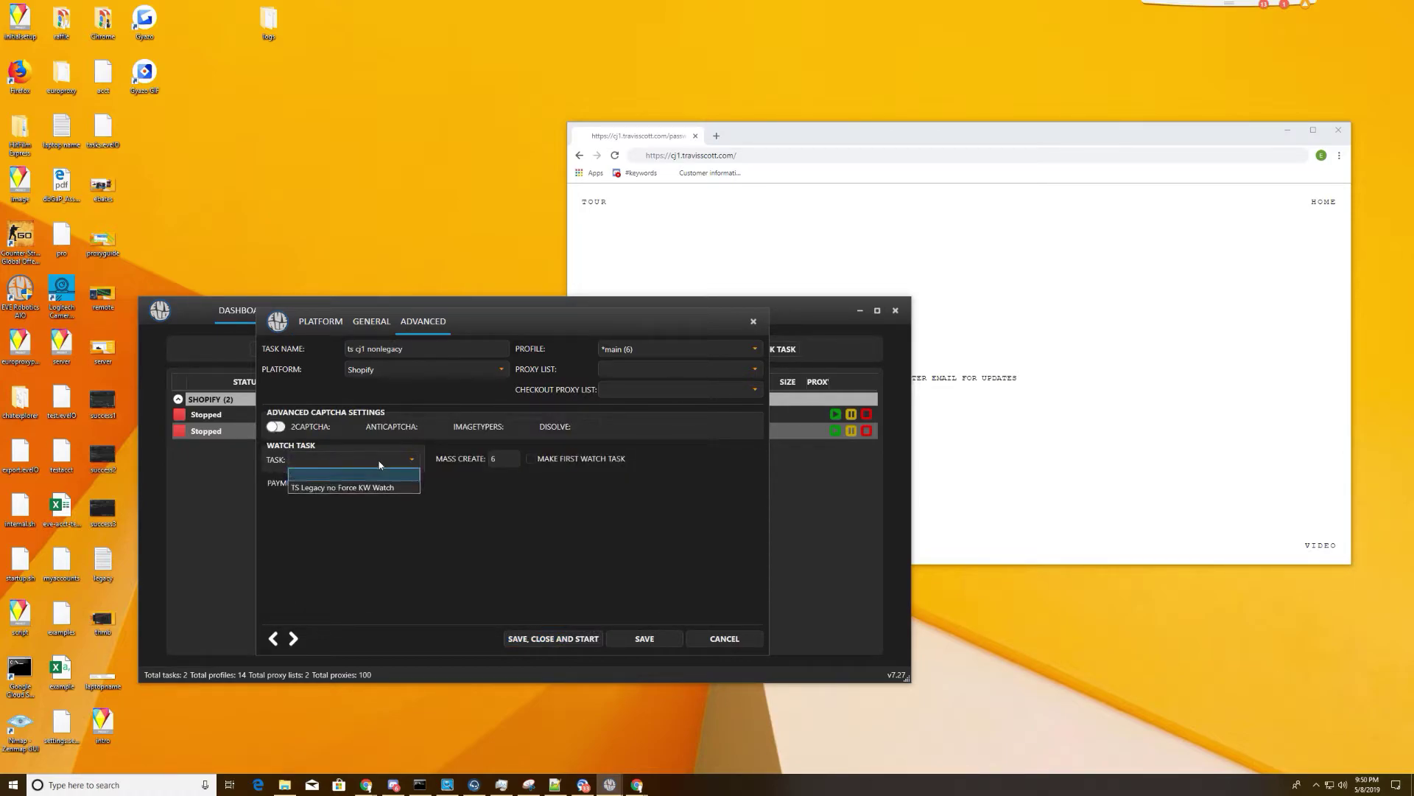
{"action": "left_click", "coordinate": [553, 639]}
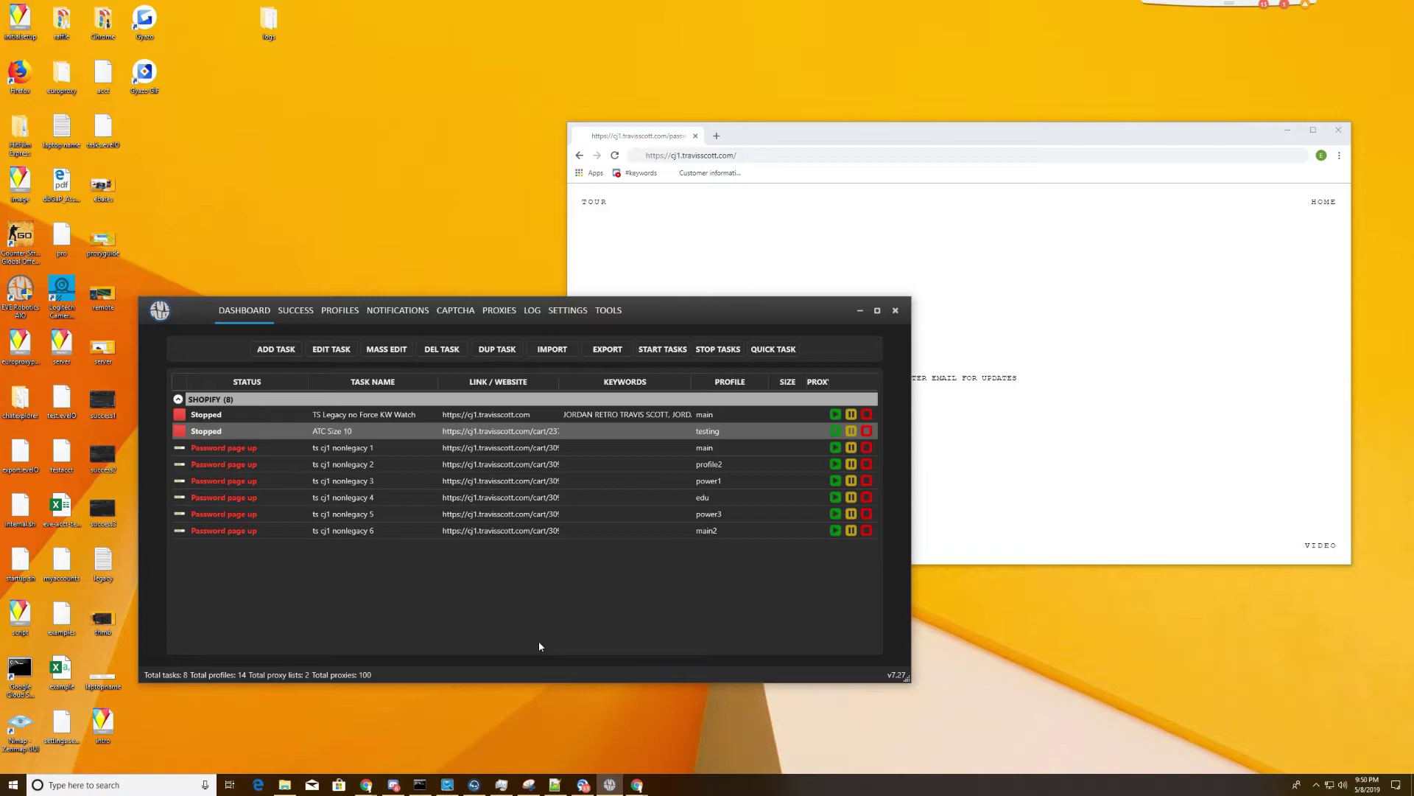
- Start the two stopped tasks and select TS Legacy no Force KW Watch, now waiting for restock
{"action": "left_click", "coordinate": [283, 418], "text": "shift"}
{"action": "right_click", "coordinate": [284, 418]}
{"action": "left_click", "coordinate": [307, 419]}
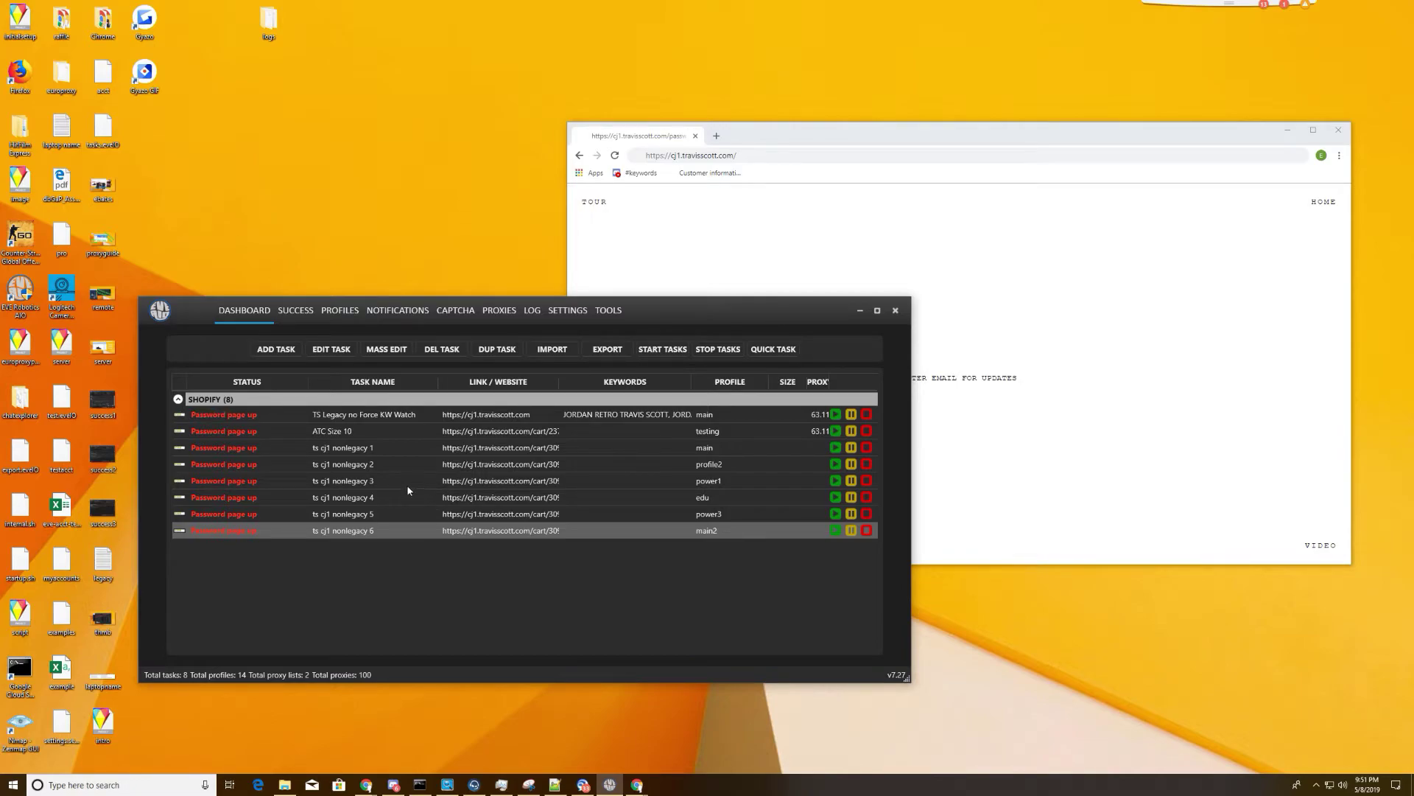
{"action": "left_click", "coordinate": [286, 414]}
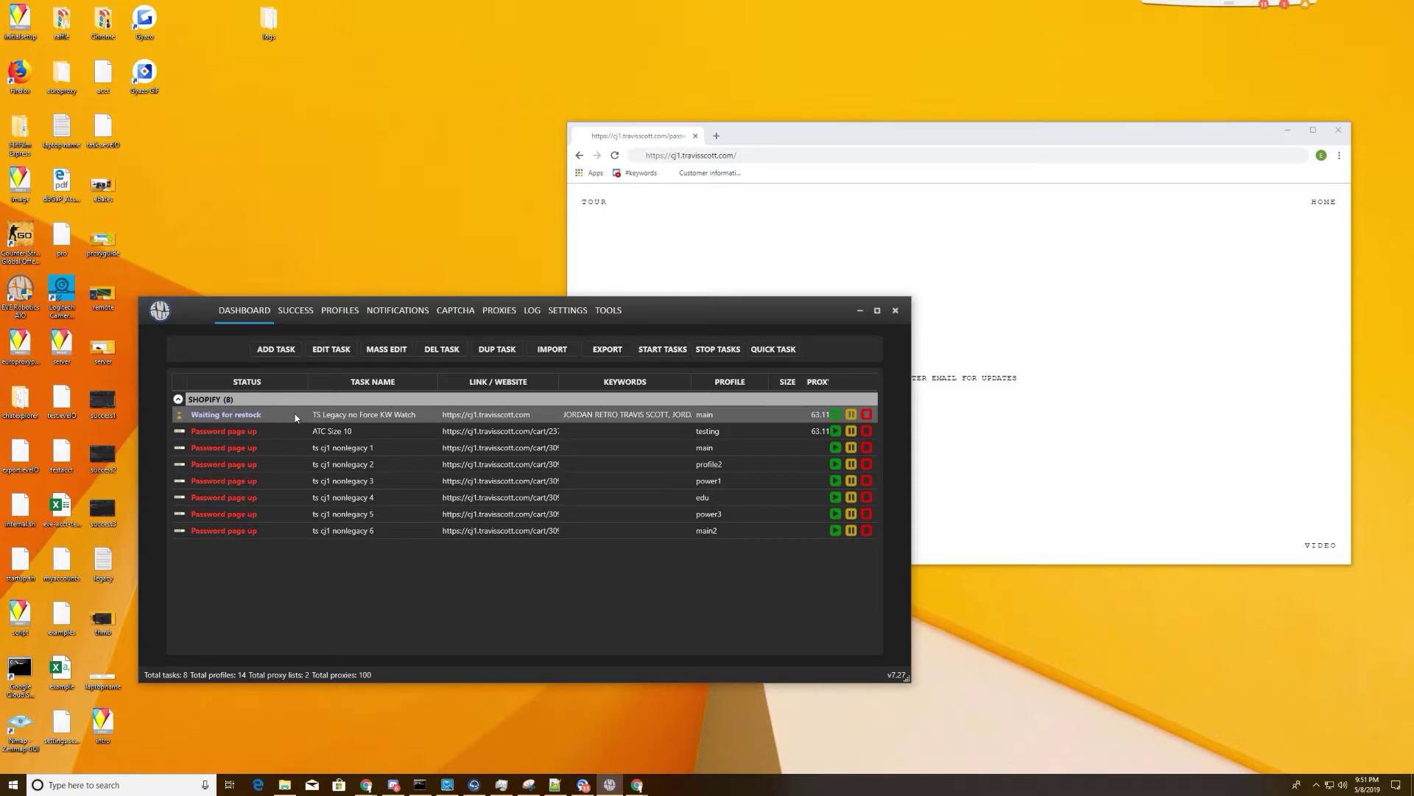
- Change the TS Legacy task's retry delay to 200–350 ms, then save and restart it
{"action": "right_click", "coordinate": [296, 418]}
{"action": "left_click", "coordinate": [355, 488]}
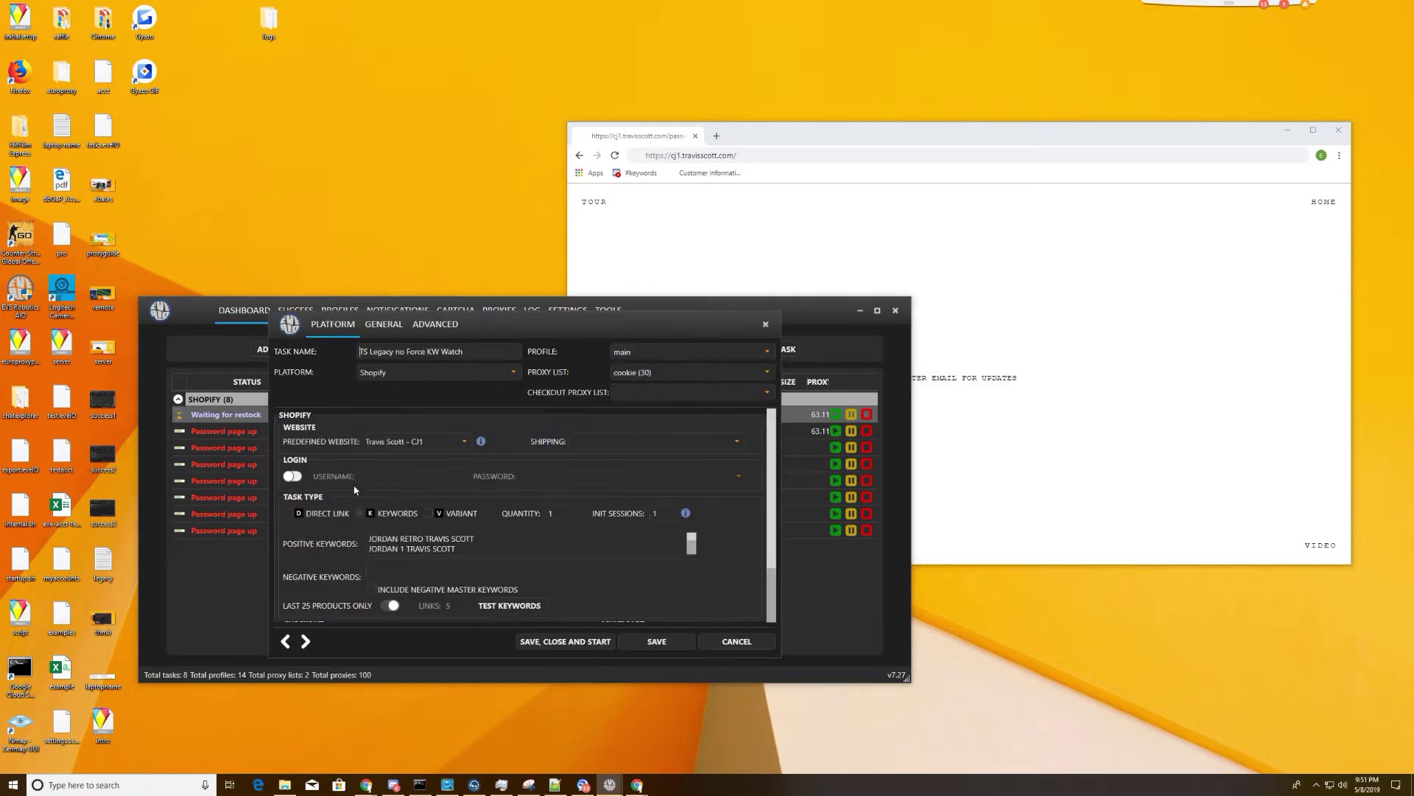
{"action": "key", "text": "ctrl+Tab"}
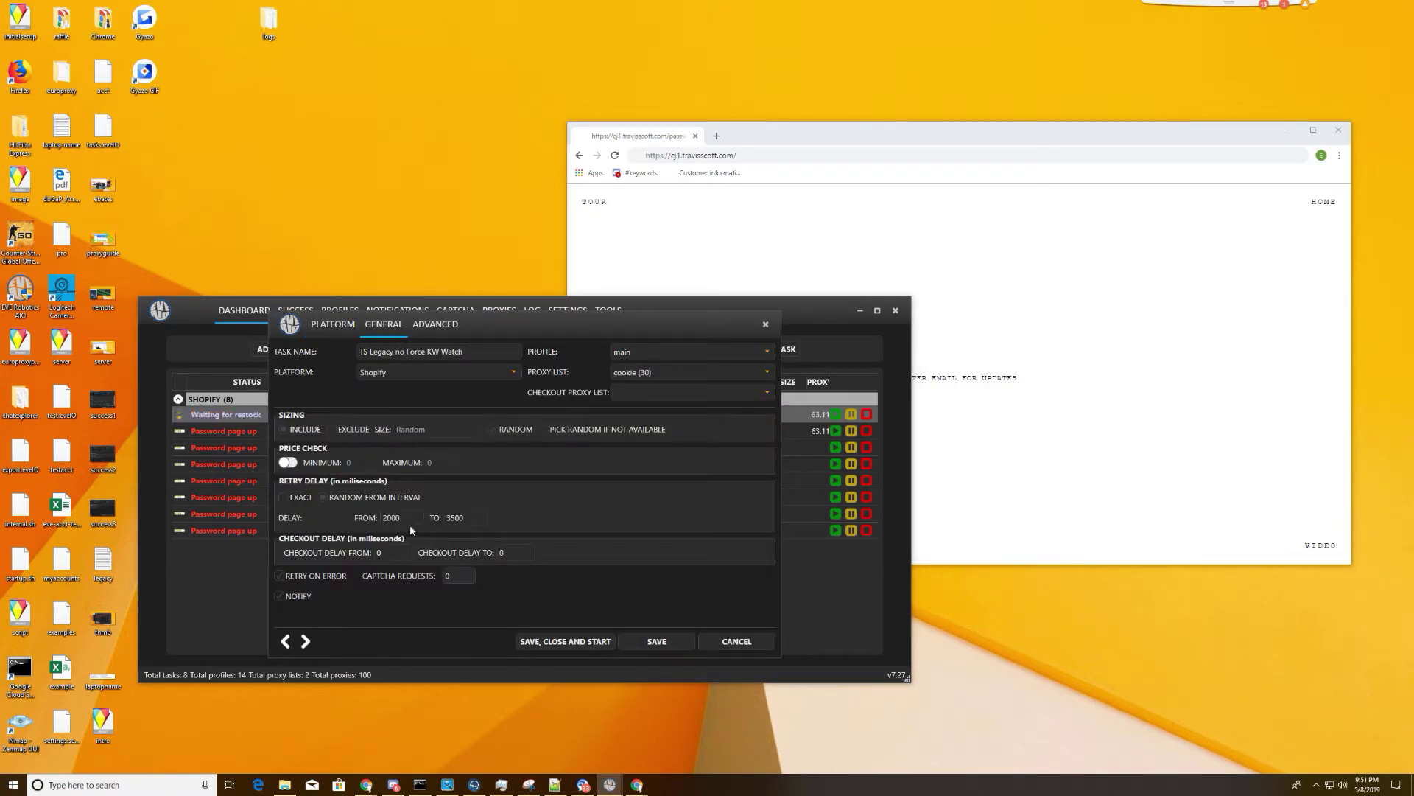
{"action": "left_click_drag", "start_coordinate": [401, 518], "coordinate": [371, 514]}
{"action": "type", "text": "200"}
{"action": "key", "text": "Tab"}
{"action": "type", "text": "350"}
{"action": "left_click", "coordinate": [548, 641]}
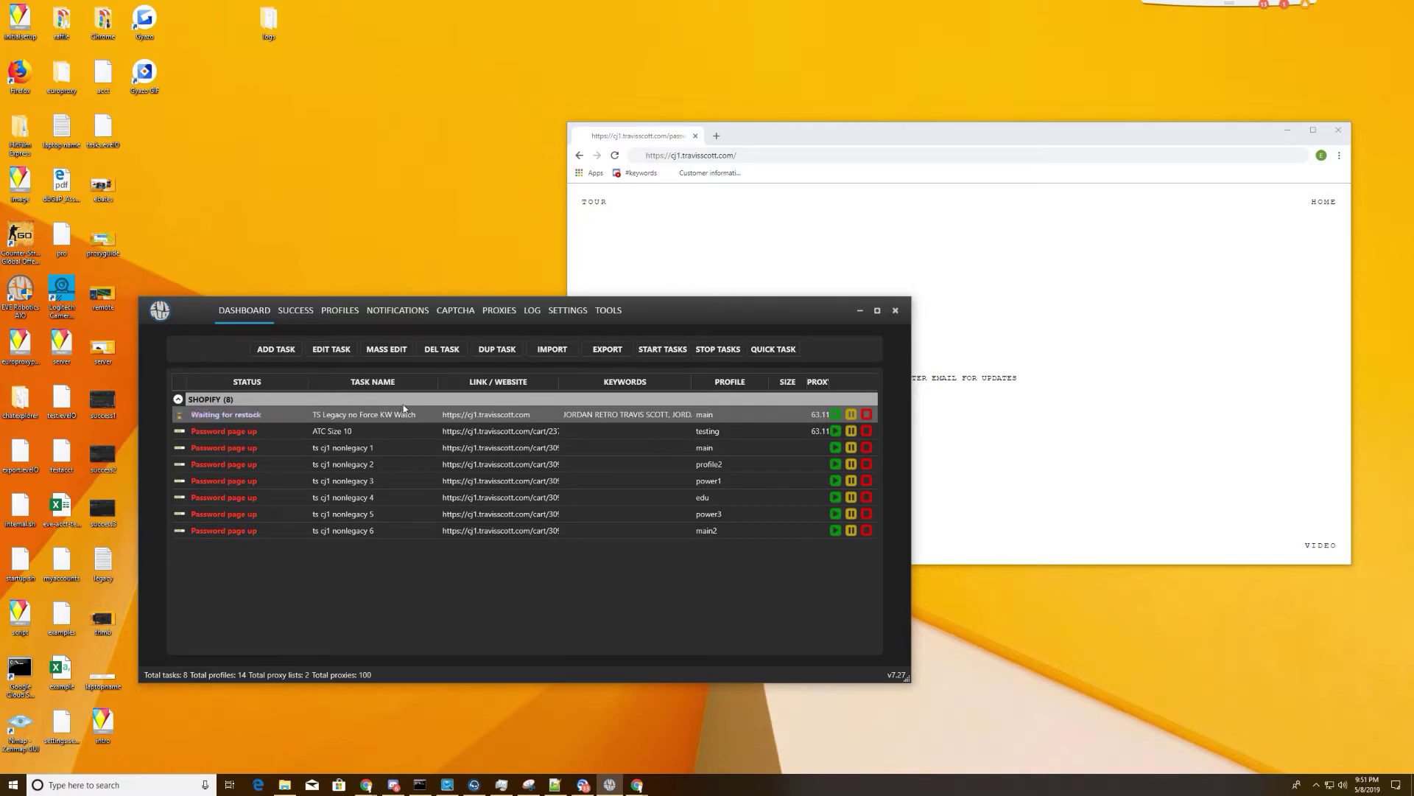
{"action": "left_click", "coordinate": [456, 310]}
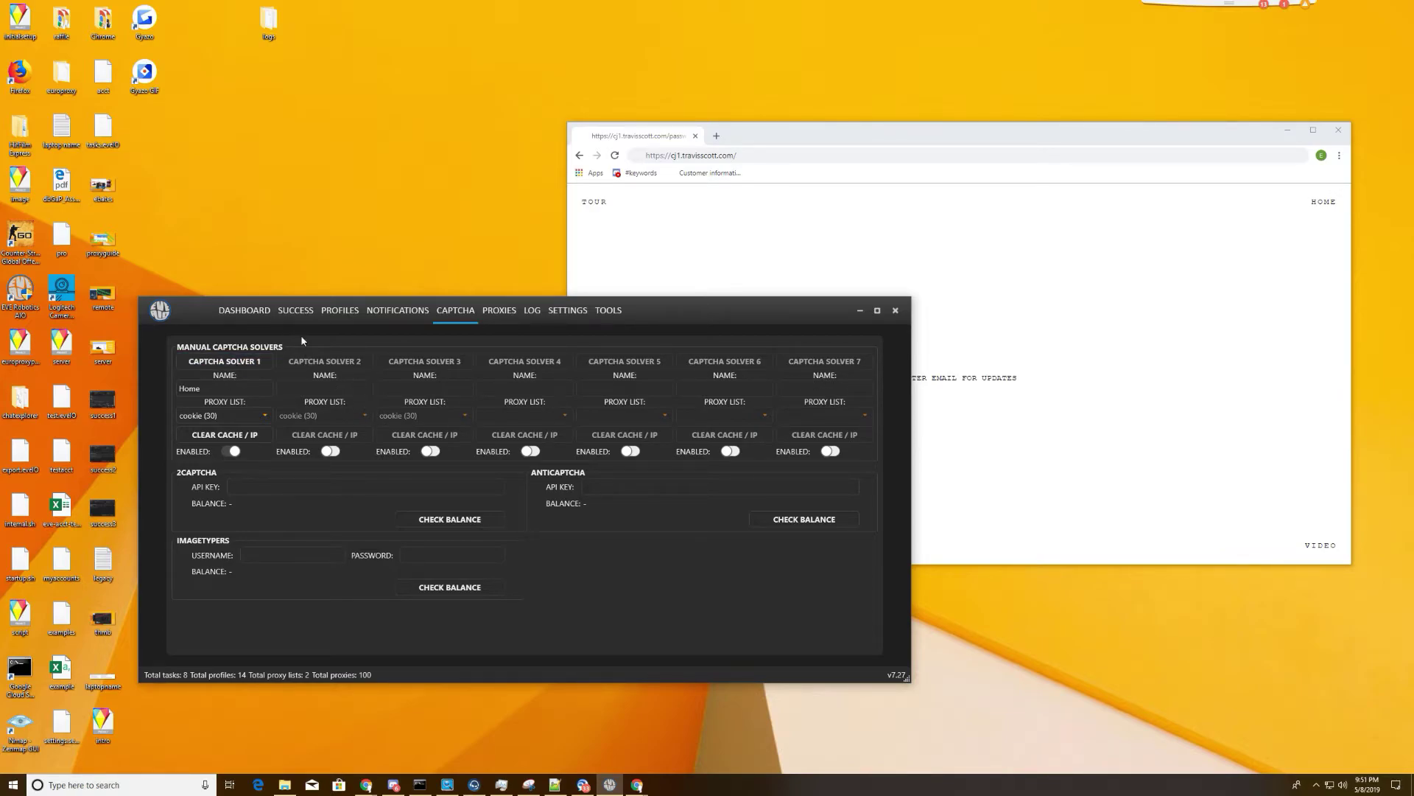
{"action": "left_click", "coordinate": [259, 312]}
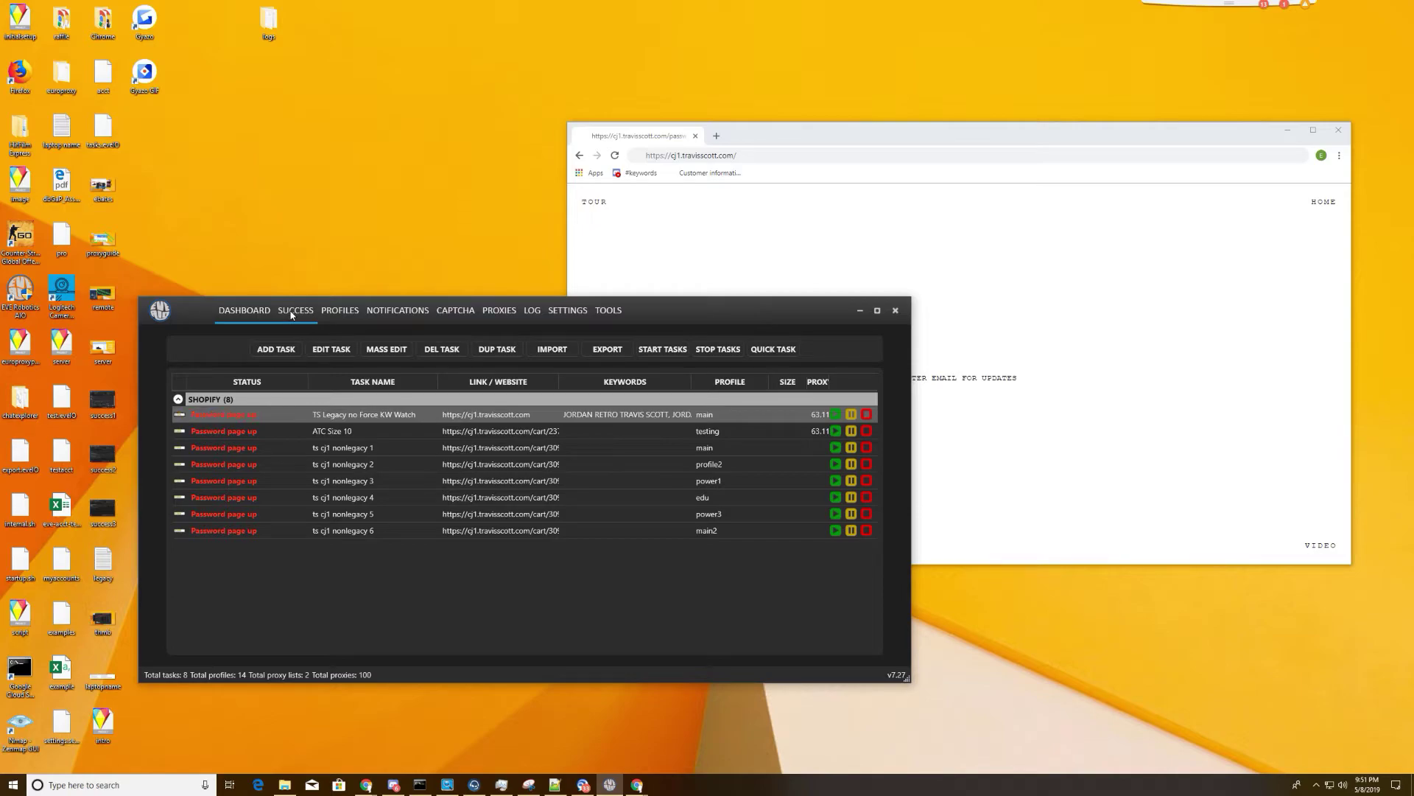
{"action": "left_click", "coordinate": [293, 312]}
{"action": "left_click", "coordinate": [221, 313]}
{"action": "left_click", "coordinate": [328, 351]}
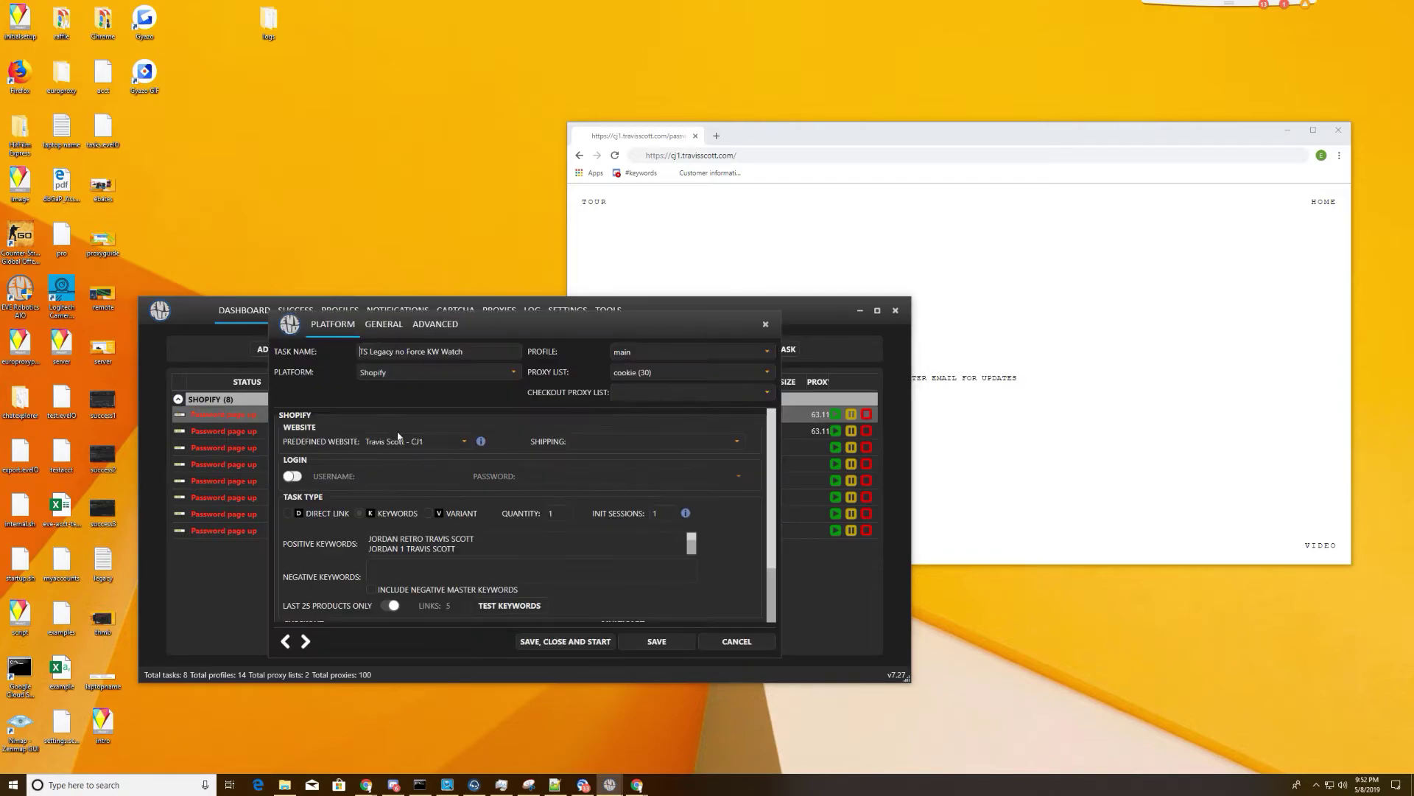
{"action": "scroll", "coordinate": [516, 515], "scroll_direction": "down", "scroll_amount": 2}
{"action": "scroll", "coordinate": [442, 530], "scroll_direction": "up", "scroll_amount": 2}
{"action": "left_click_drag", "start_coordinate": [431, 559], "coordinate": [367, 537]}
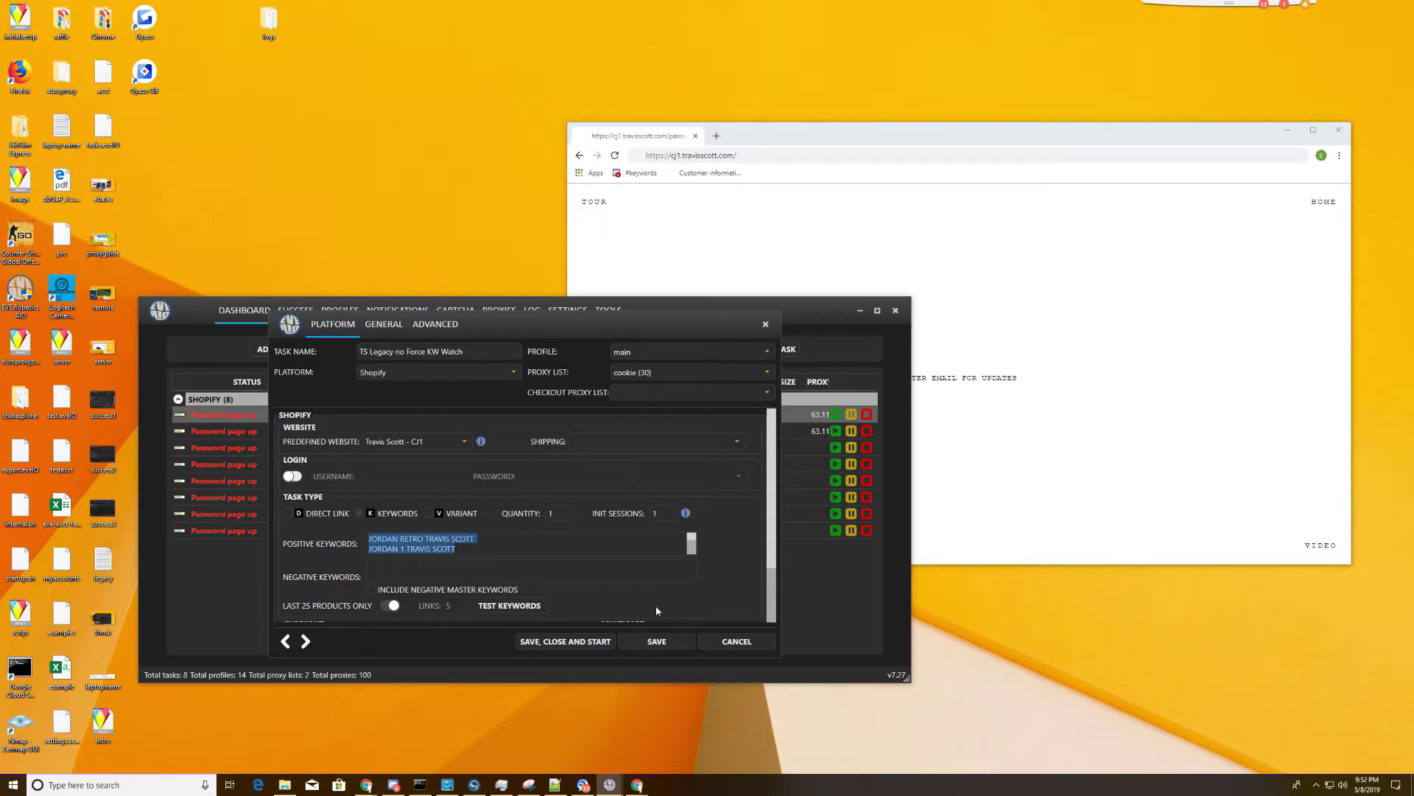
- Close the task editor and duplicate the TS Legacy no Force KW Watch task
{"action": "left_click", "coordinate": [720, 646]}
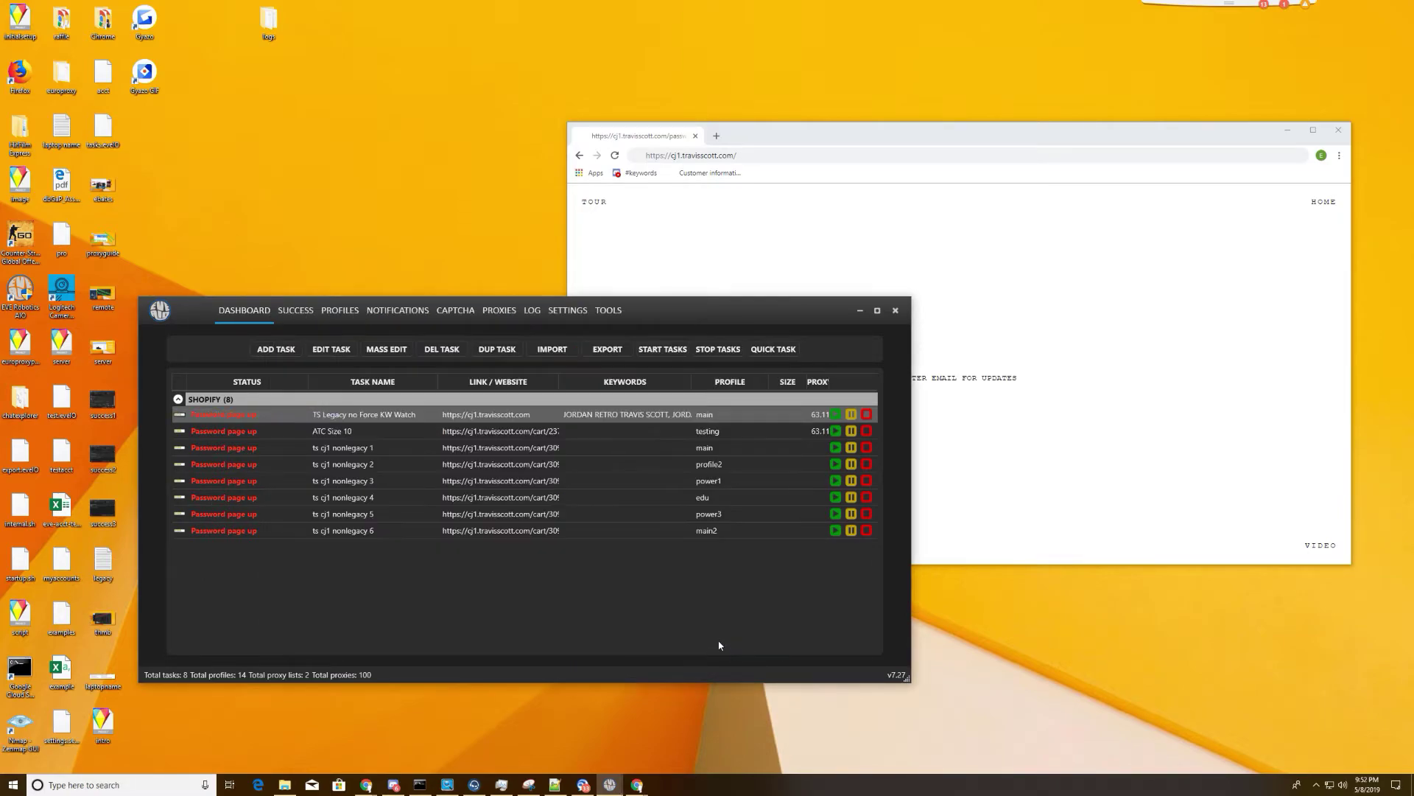
{"action": "right_click", "coordinate": [294, 419]}
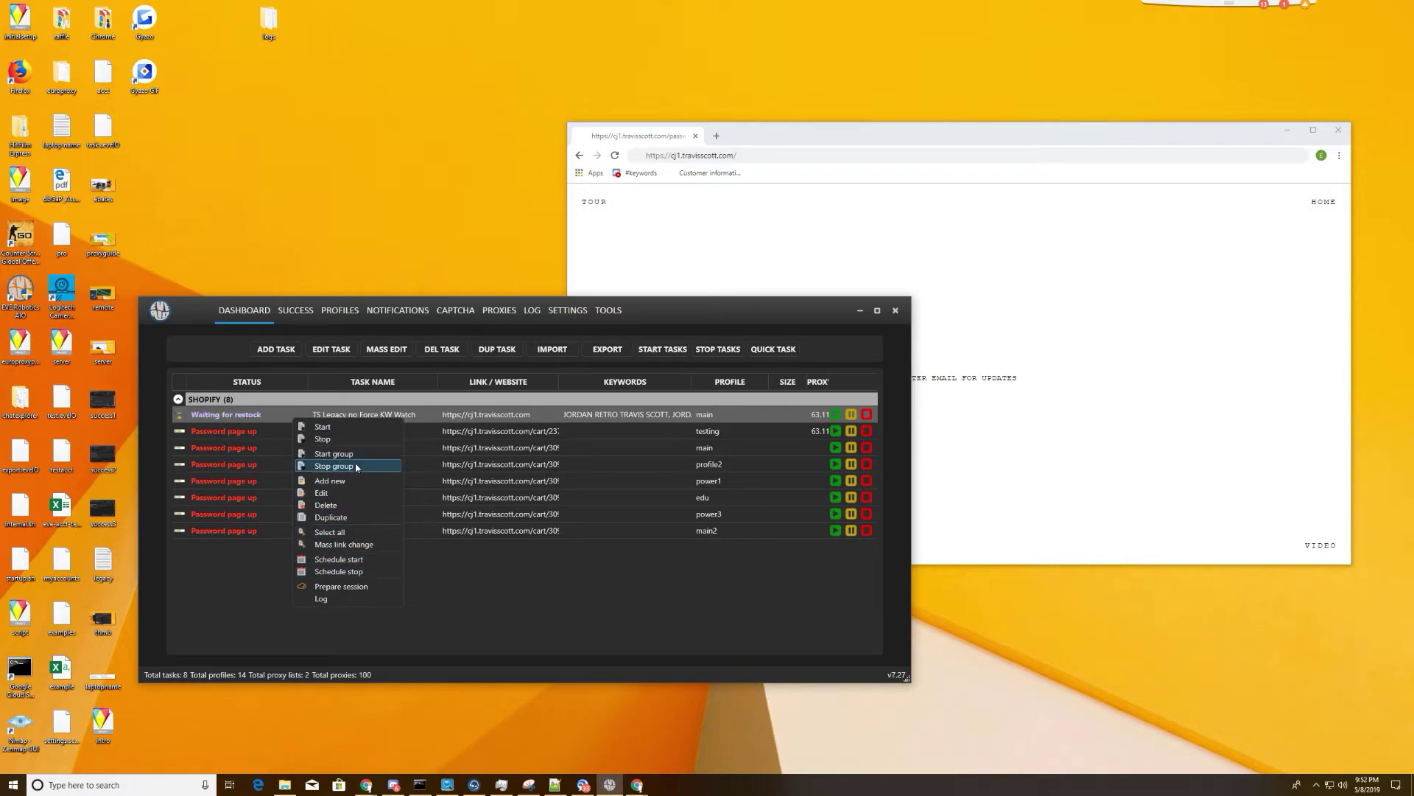
{"action": "left_click", "coordinate": [505, 351]}
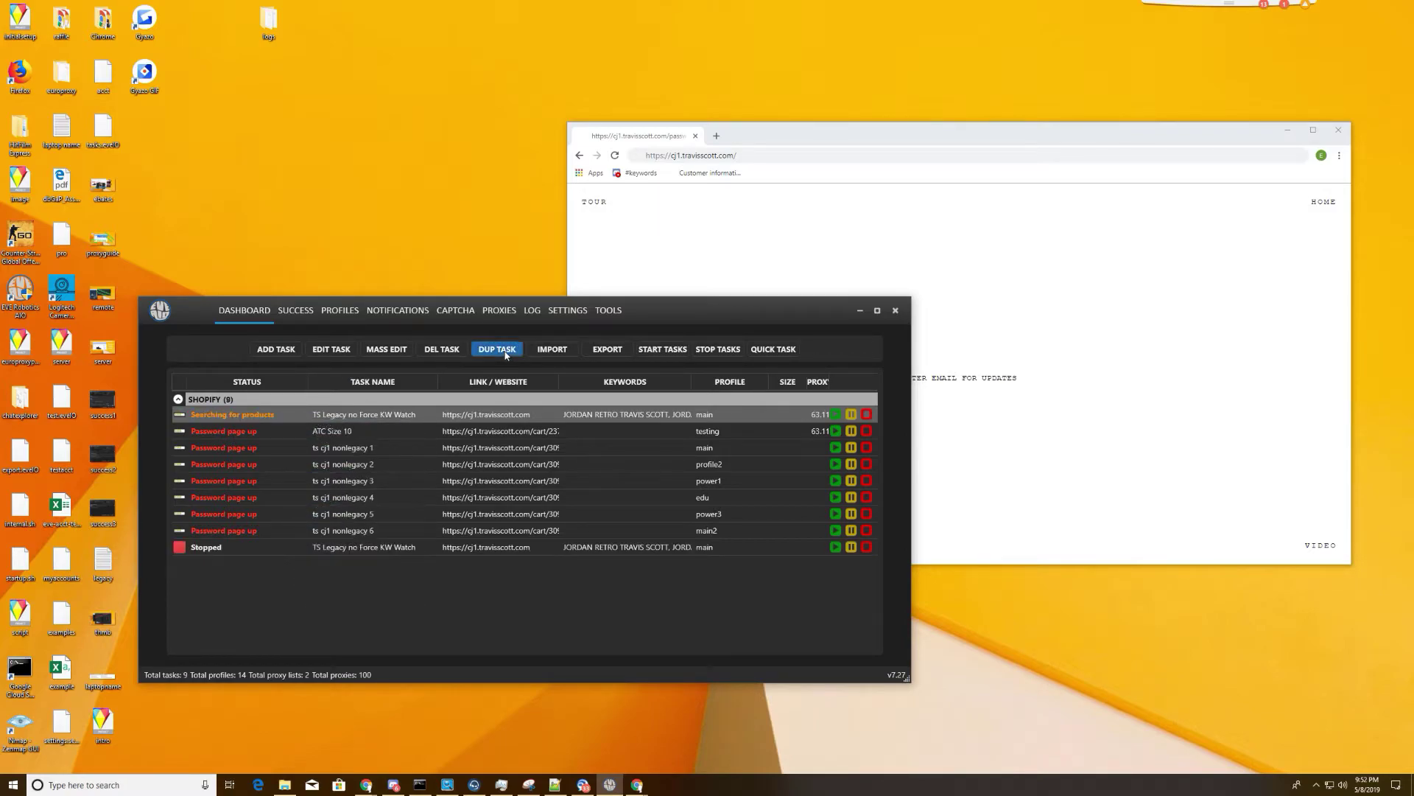
- Drop 'Watch' from the copy's name and make it watch TS Legacy no Force KW Watch
{"action": "right_click", "coordinate": [282, 549]}
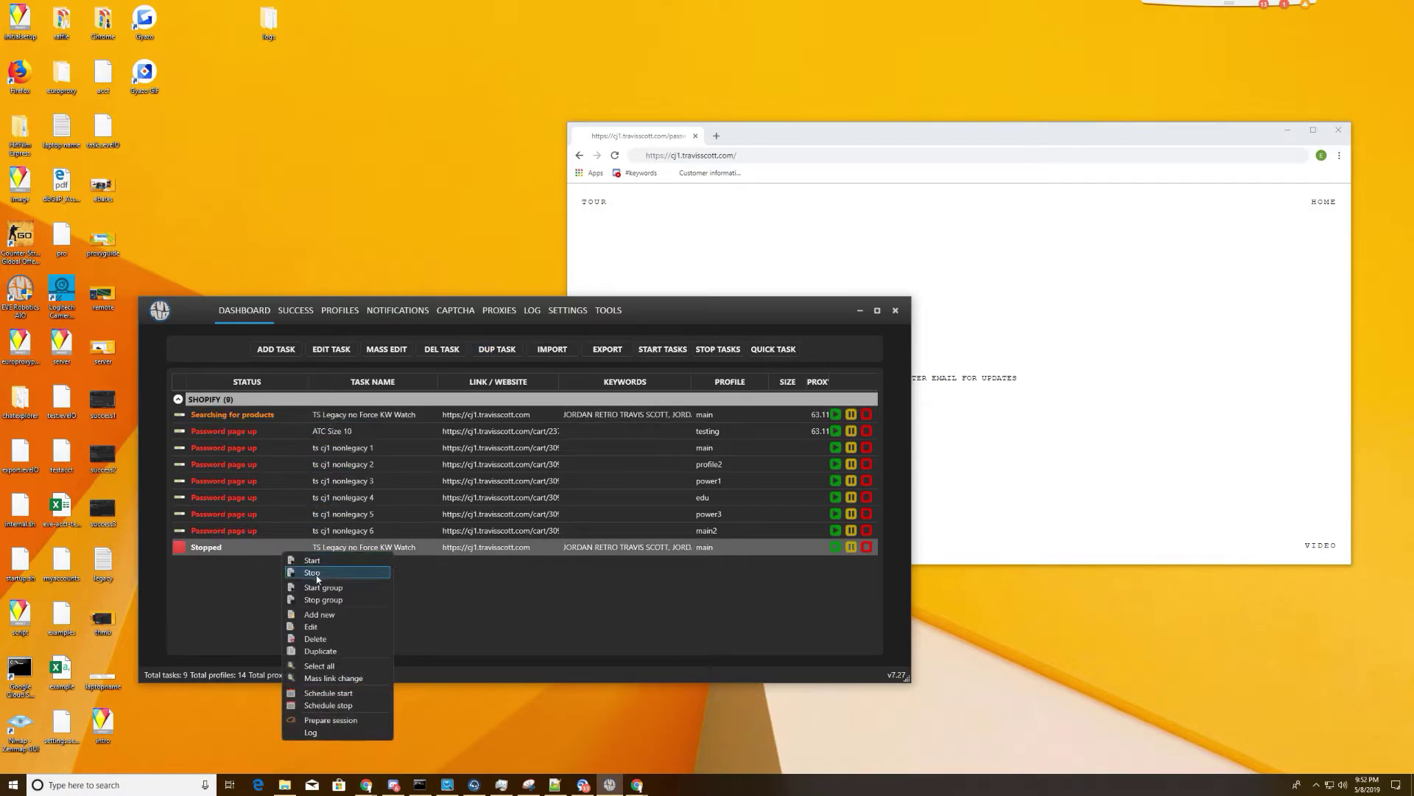
{"action": "left_click", "coordinate": [324, 627]}
{"action": "left_click_drag", "start_coordinate": [441, 351], "coordinate": [515, 352]}
{"action": "key", "text": "BackSpace"}
{"action": "left_click", "coordinate": [438, 328]}
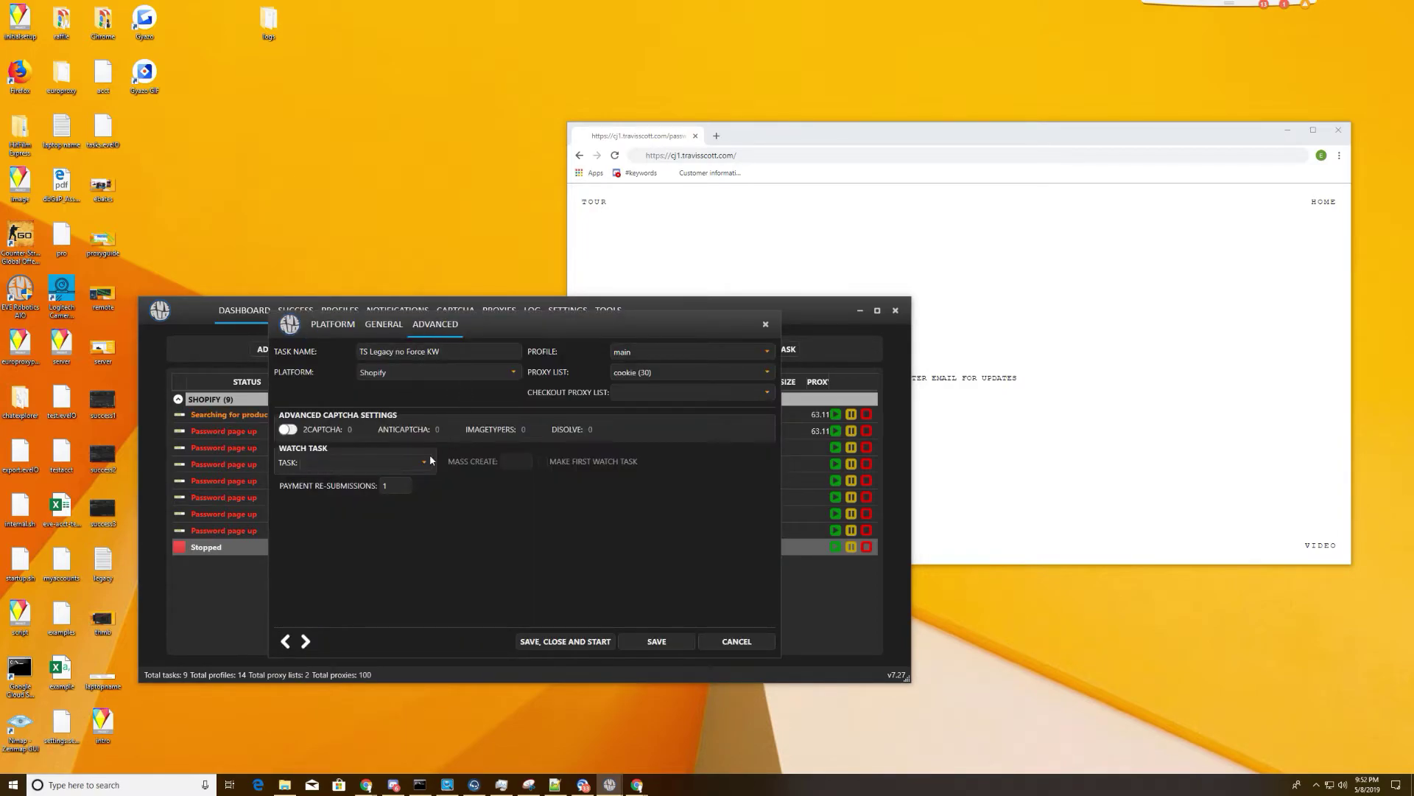
{"action": "left_click", "coordinate": [365, 462]}
{"action": "left_click", "coordinate": [397, 487]}
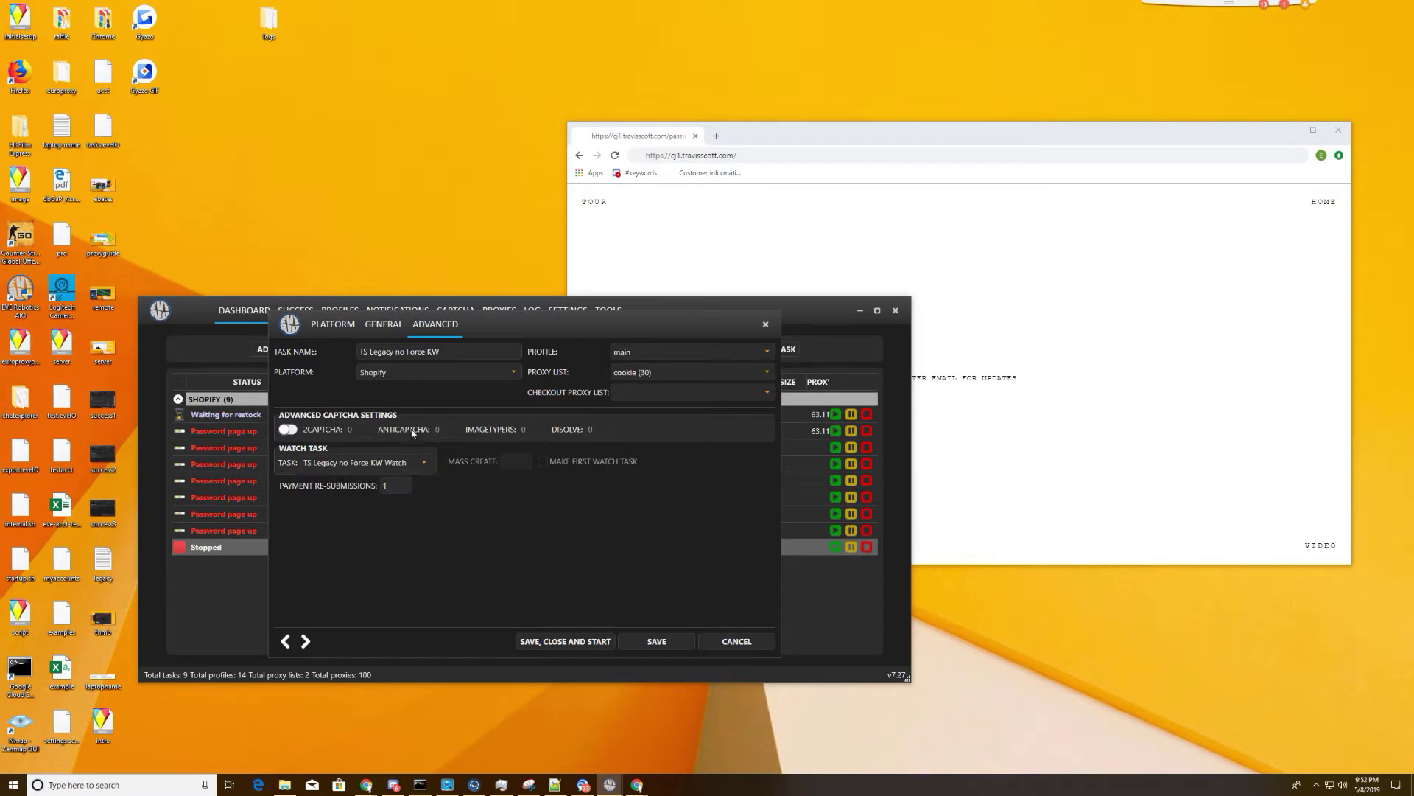
- Set the copy's retry delay to 100–300 and enter 6 in its advanced settings
{"action": "left_click", "coordinate": [333, 324]}
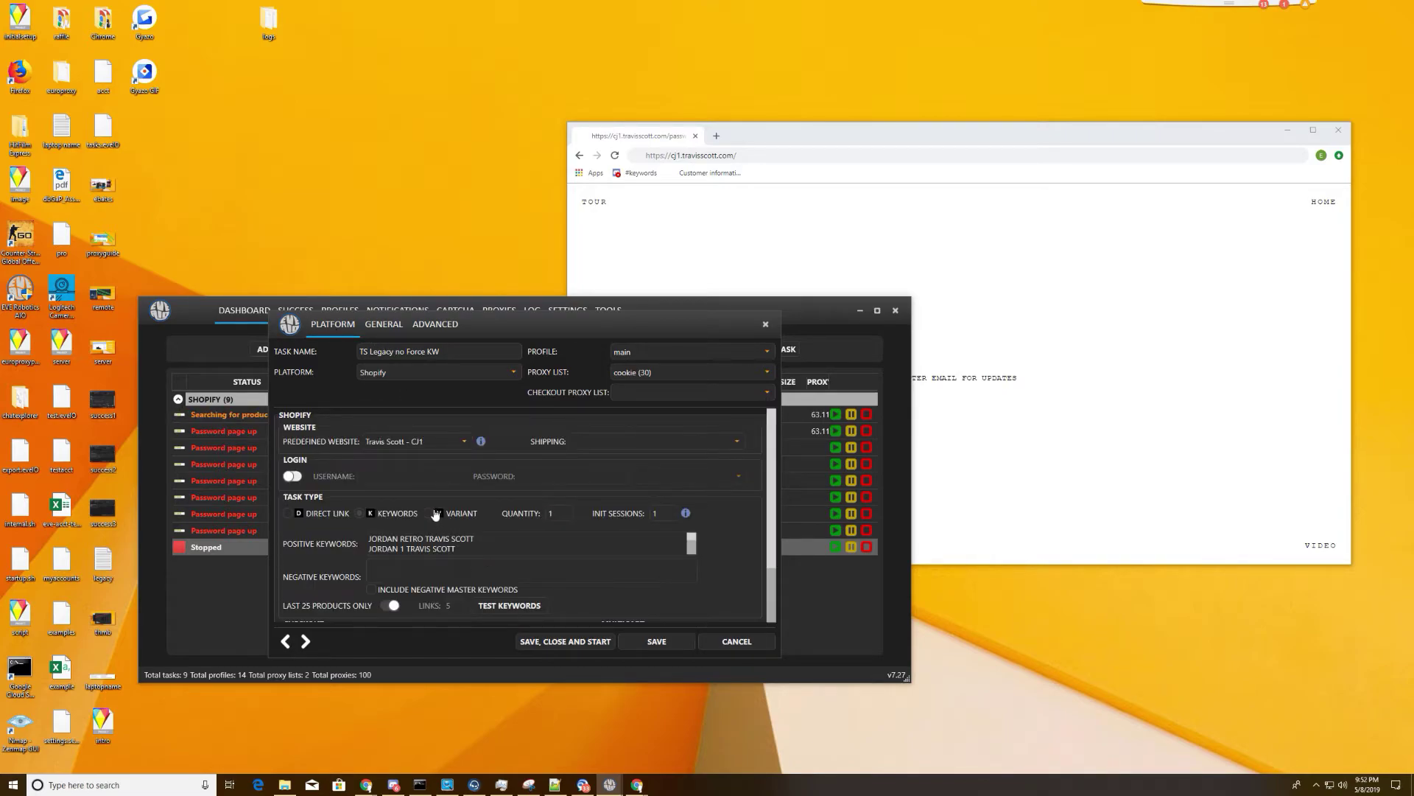
{"action": "left_click", "coordinate": [384, 328]}
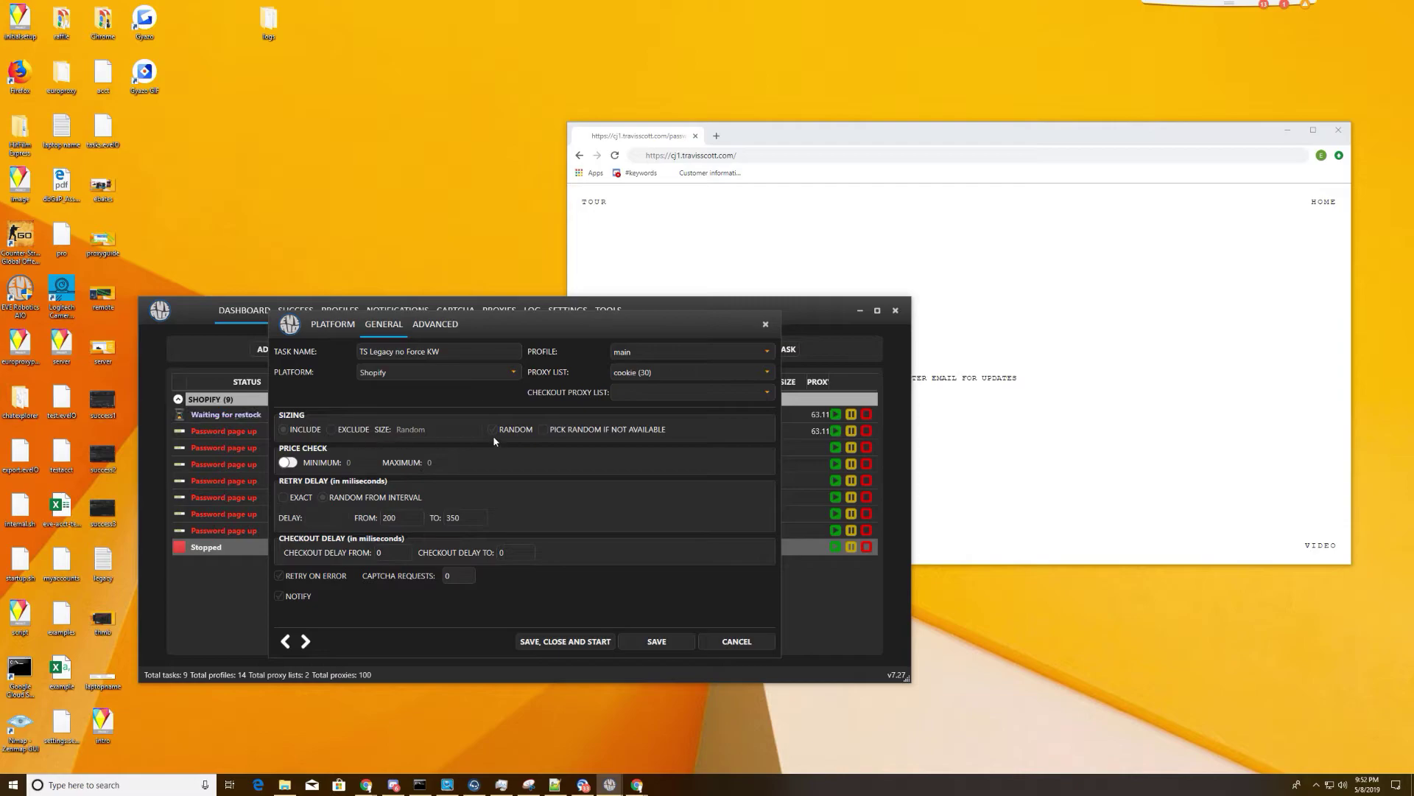
{"action": "double_click", "coordinate": [408, 520]}
{"action": "type", "text": "100"}
{"action": "double_click", "coordinate": [453, 519]}
{"action": "type", "text": "300"}
{"action": "left_click", "coordinate": [332, 325]}
{"action": "left_click", "coordinate": [435, 324]}
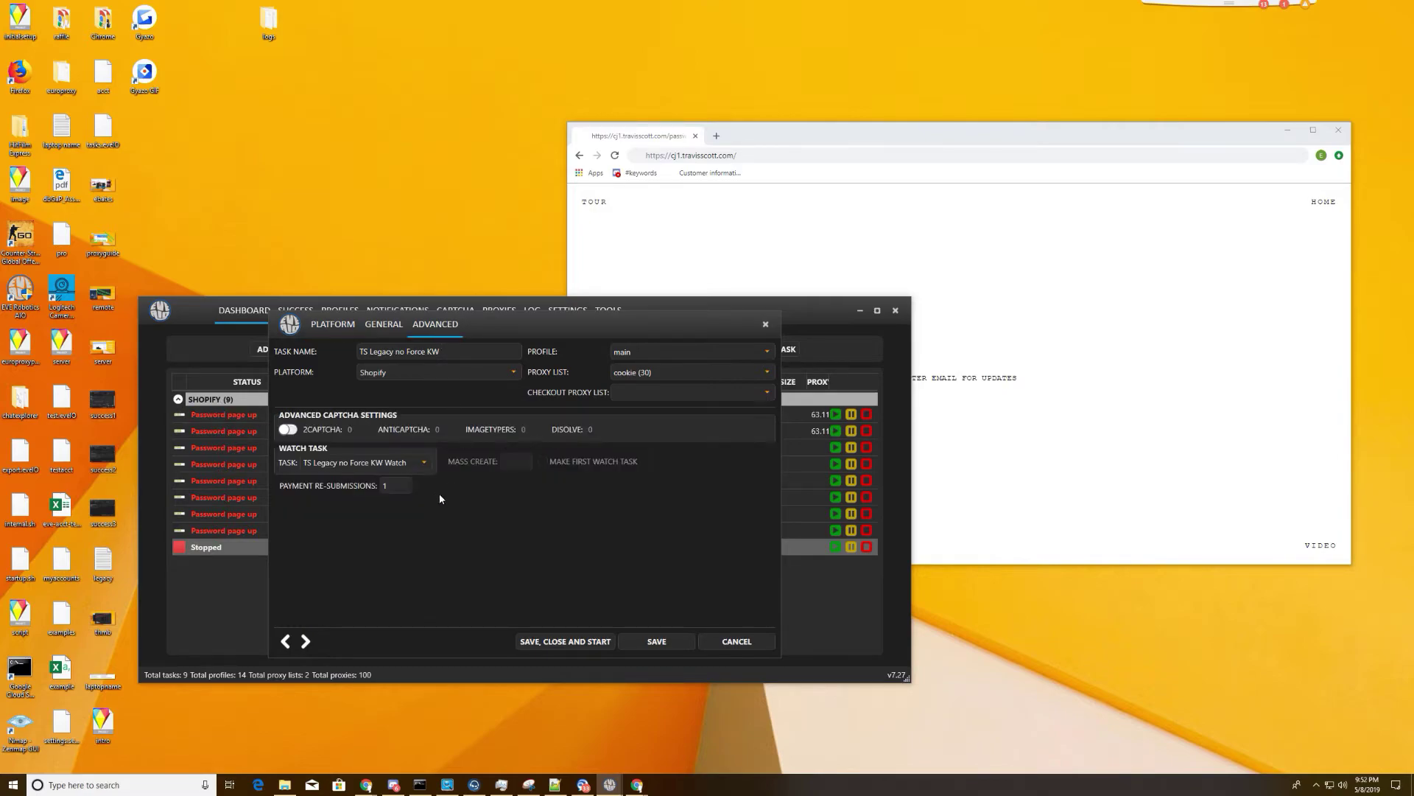
{"action": "type", "text": "6"}
- Review the keyword settings, run the keyword test, then discard the edits
{"action": "left_click", "coordinate": [388, 328]}
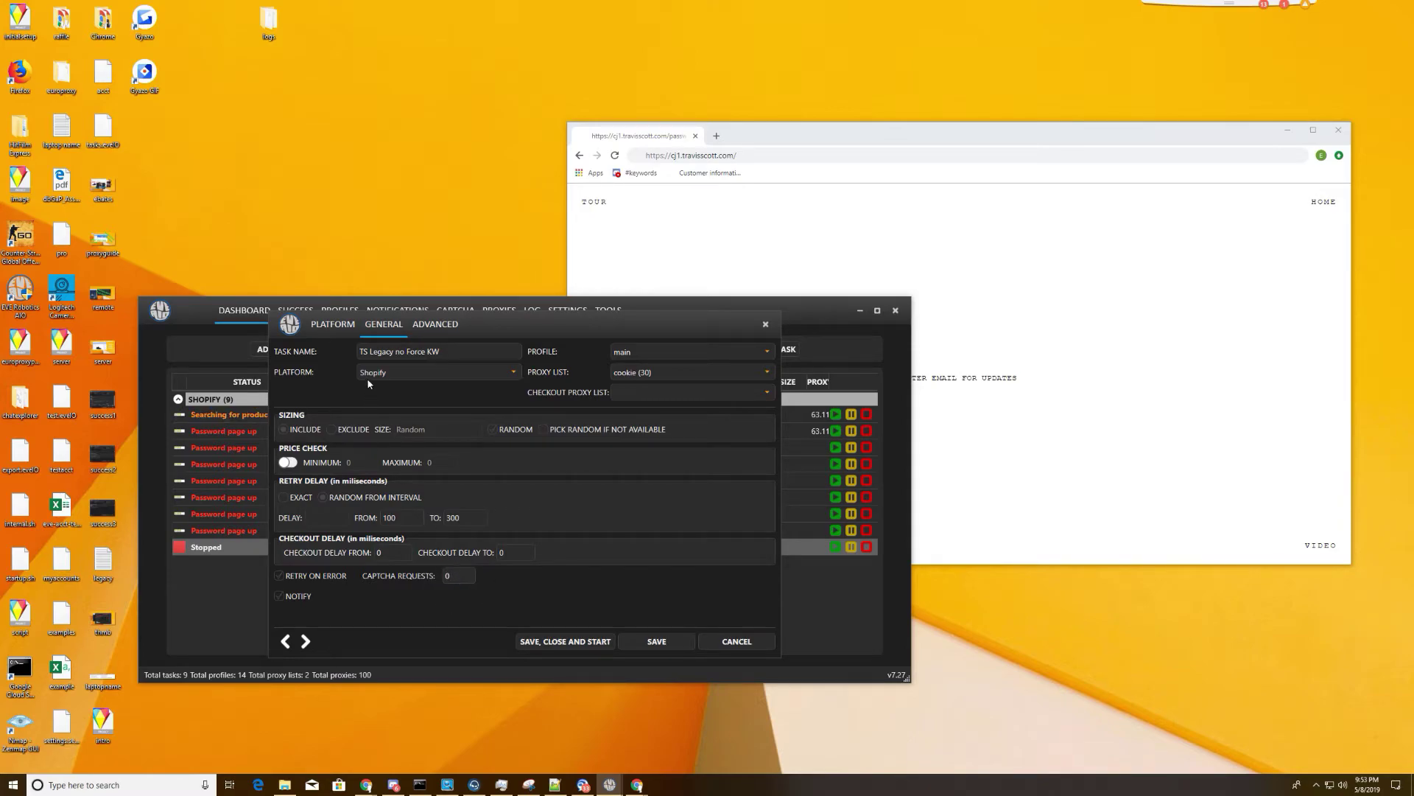
{"action": "left_click", "coordinate": [341, 325]}
{"action": "scroll", "coordinate": [442, 486], "scroll_direction": "down", "scroll_amount": 2}
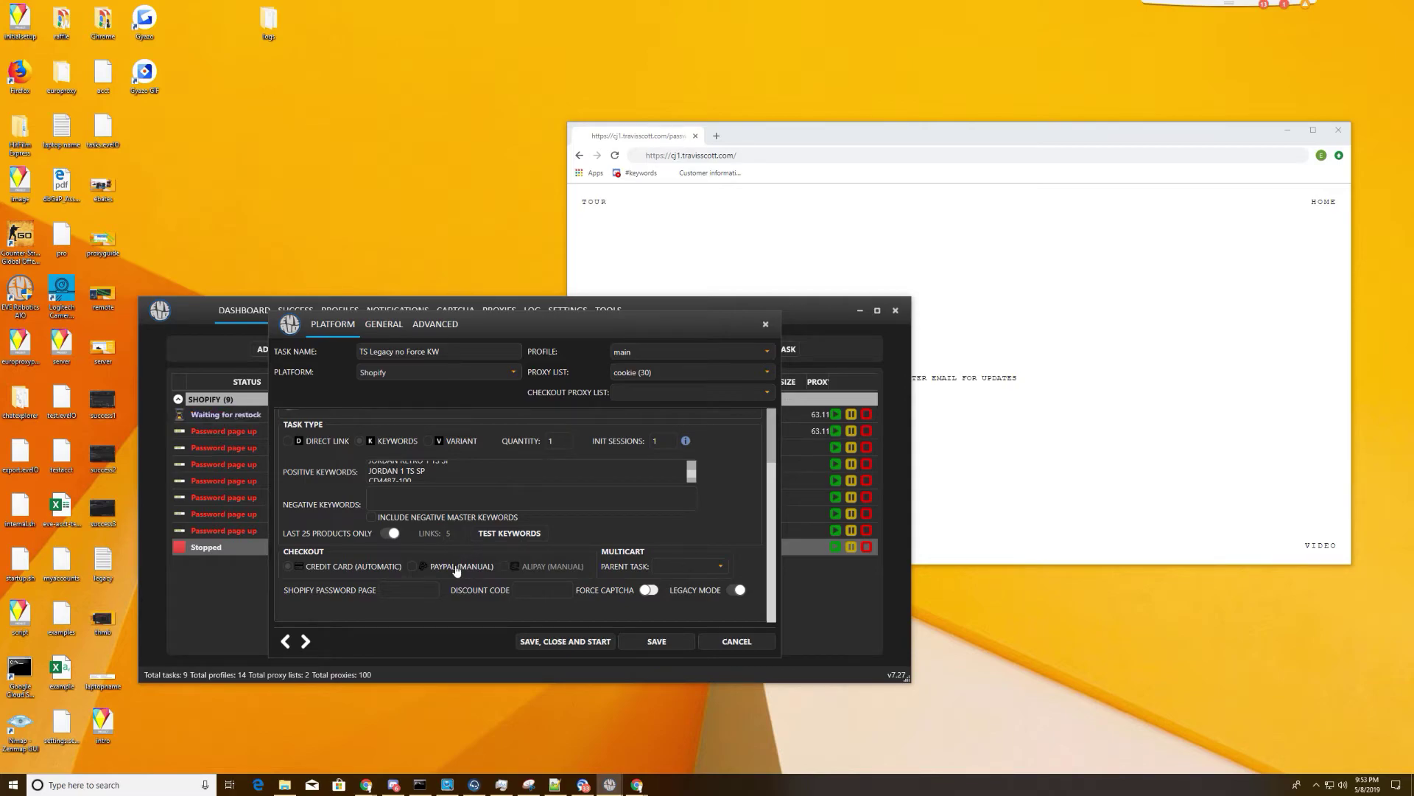
{"action": "scroll", "coordinate": [431, 537], "scroll_direction": "up", "scroll_amount": 1}
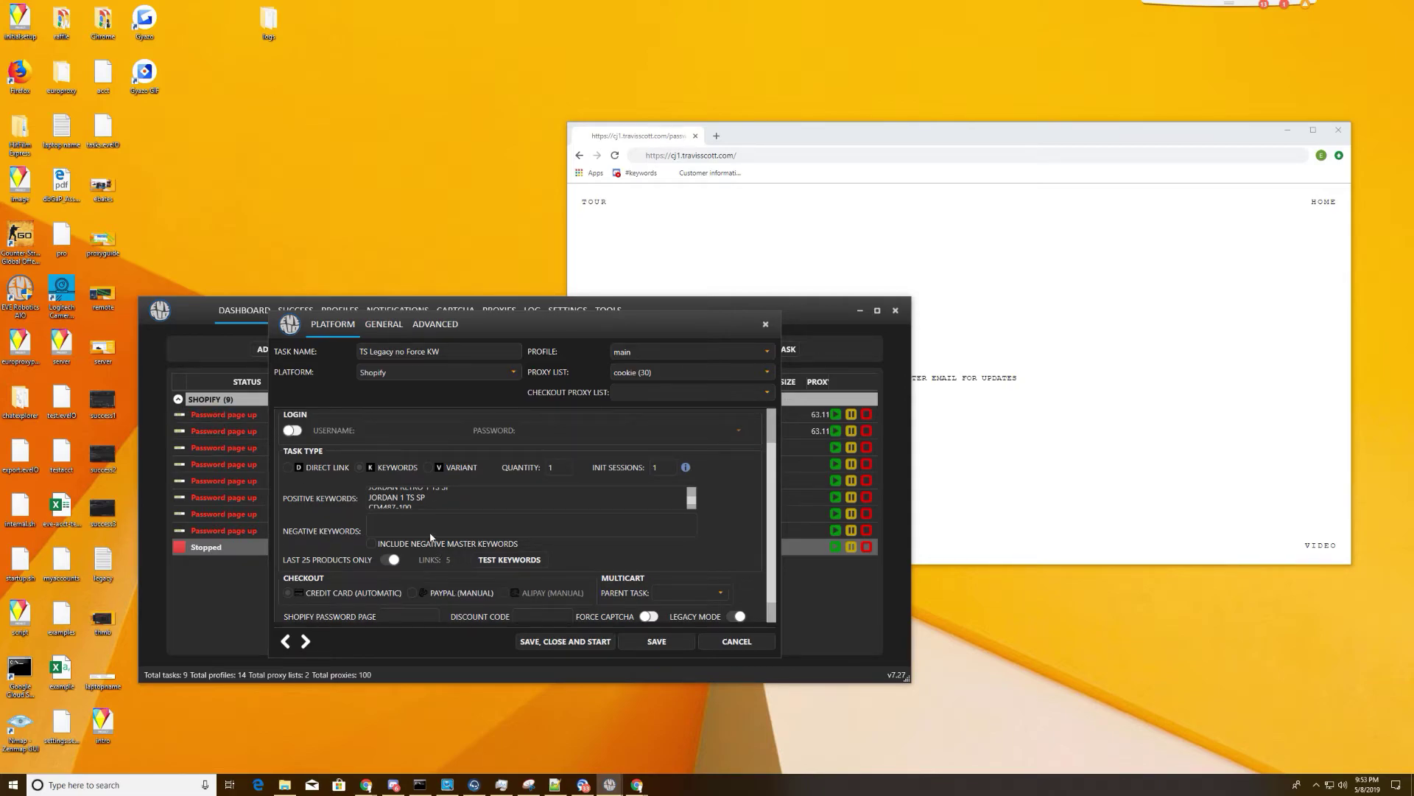
{"action": "left_click", "coordinate": [519, 563]}
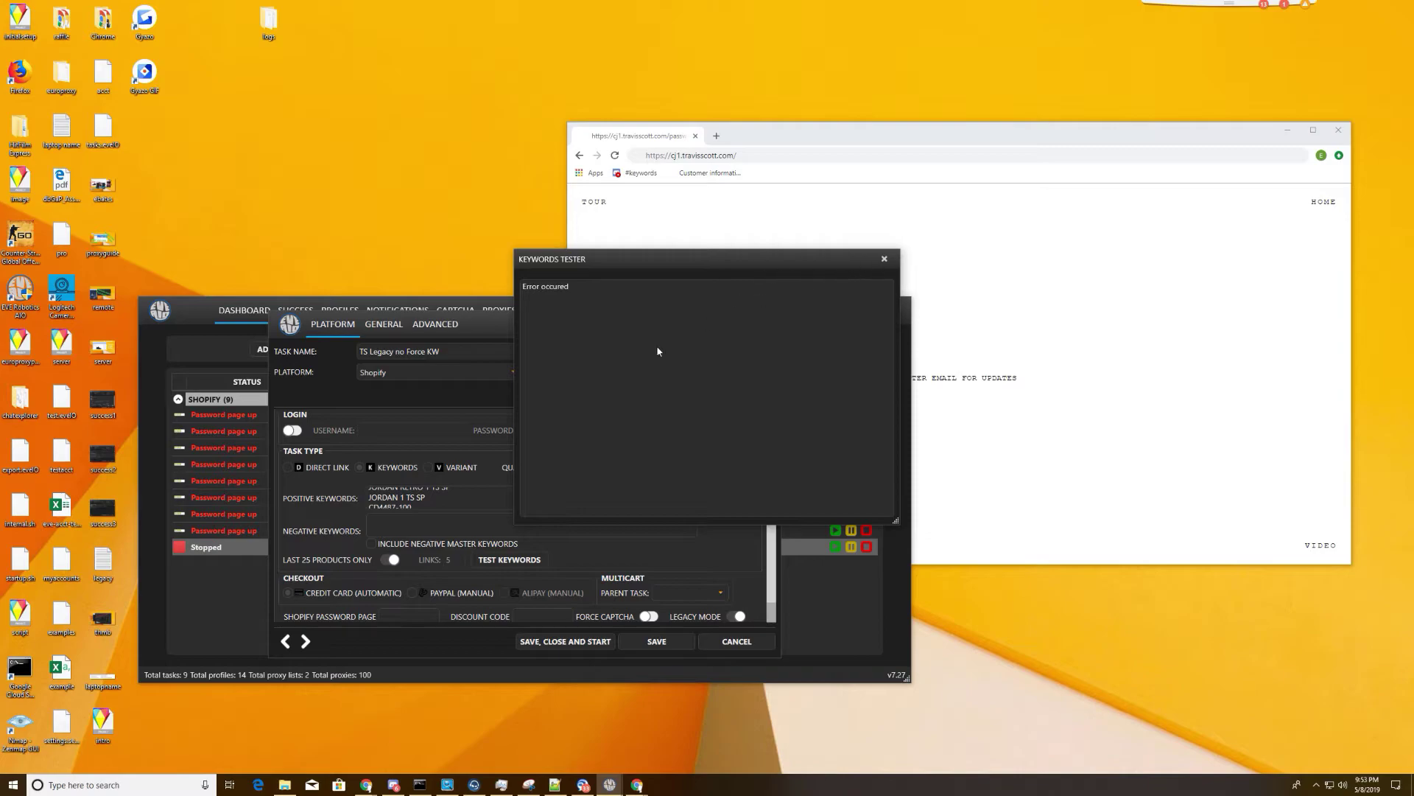
{"action": "left_click", "coordinate": [884, 258]}
{"action": "scroll", "coordinate": [476, 483], "scroll_direction": "up", "scroll_amount": 2}
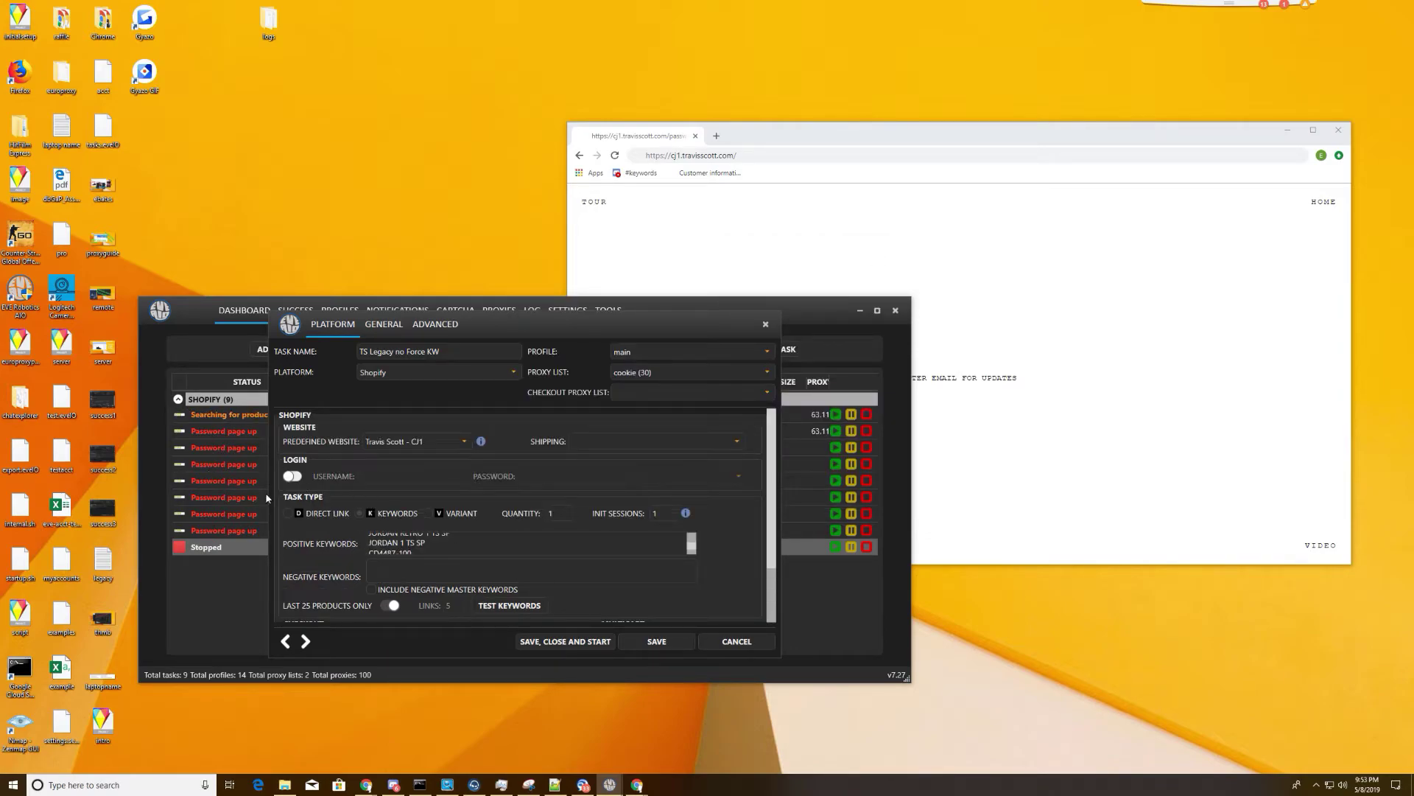
{"action": "left_click", "coordinate": [737, 641]}
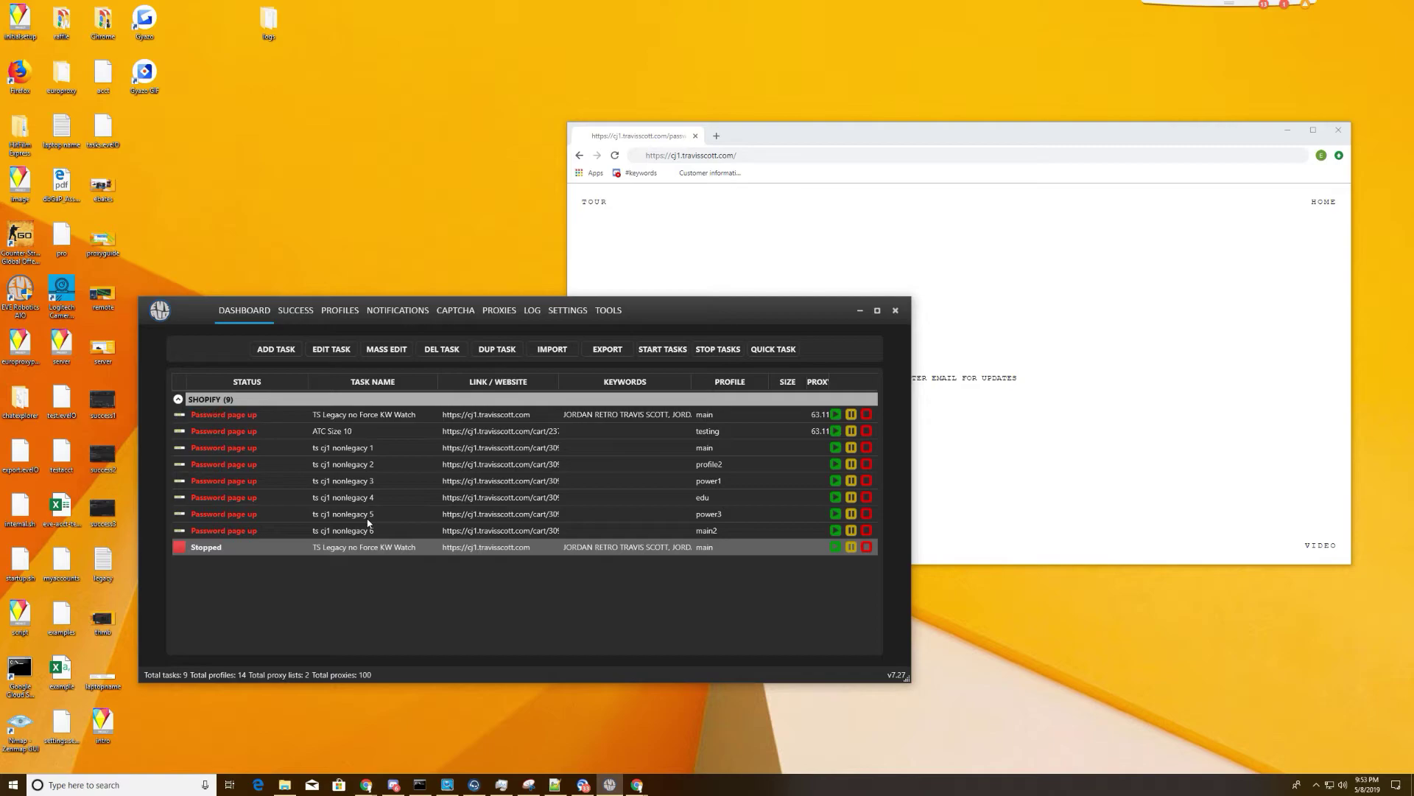
- Start the ninth task, set its watch task to TS Legacy no Force KW Watch, then save and start it
{"action": "right_click", "coordinate": [330, 552]}
{"action": "left_click", "coordinate": [357, 558]}
{"action": "right_click", "coordinate": [314, 548]}
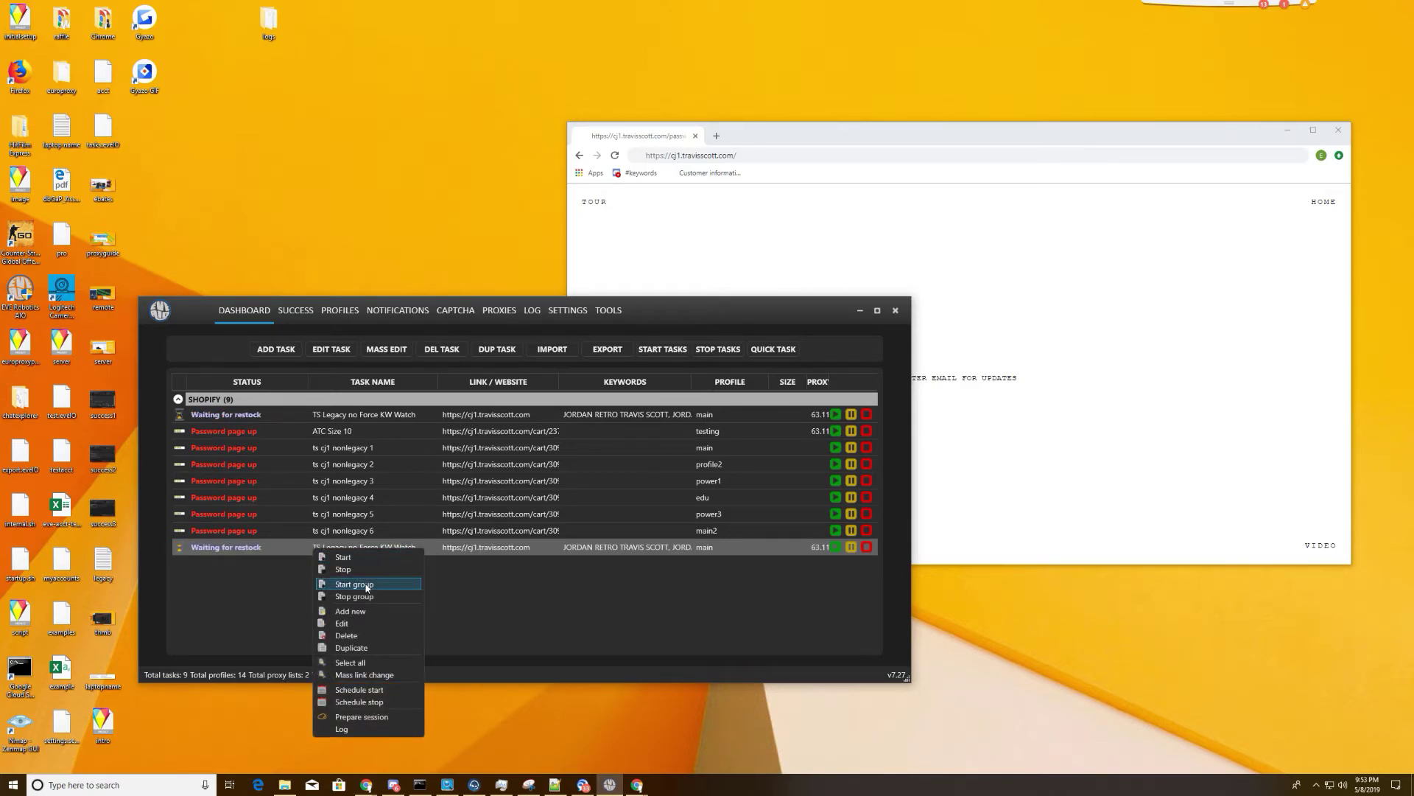
{"action": "left_click", "coordinate": [365, 624]}
{"action": "left_click", "coordinate": [387, 325]}
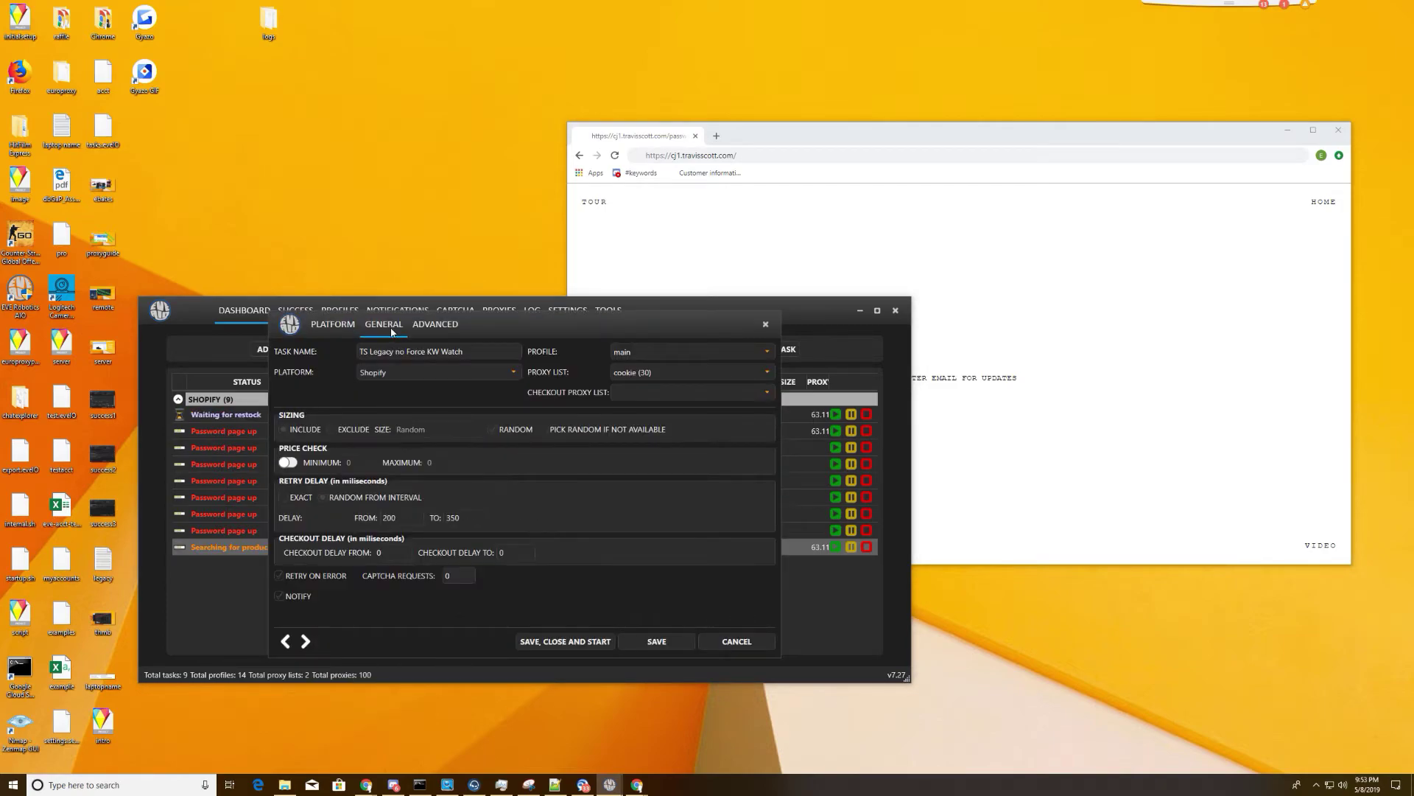
{"action": "left_click", "coordinate": [435, 325]}
{"action": "left_click", "coordinate": [417, 465]}
{"action": "left_click", "coordinate": [364, 488]}
{"action": "left_click", "coordinate": [569, 638]}
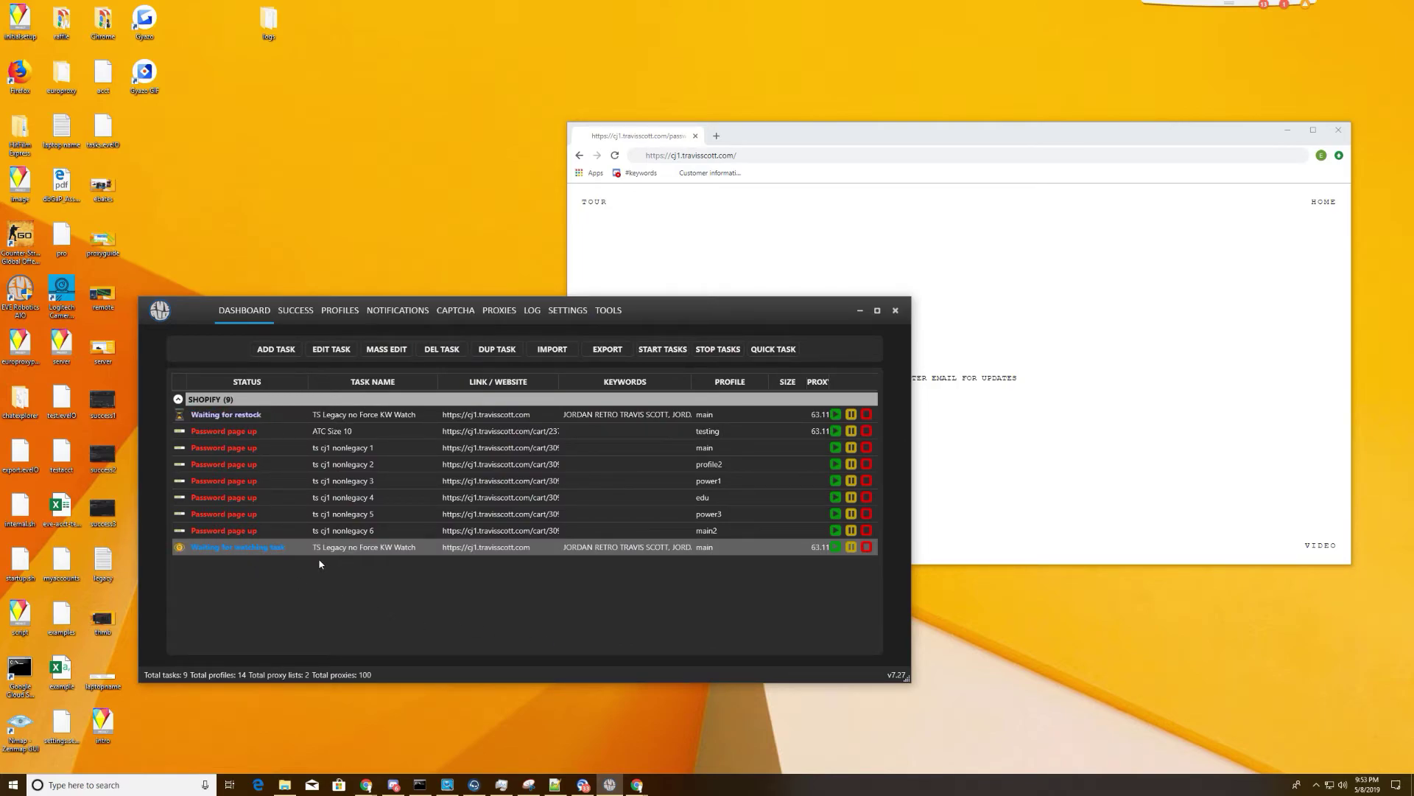
{"action": "right_click", "coordinate": [302, 533]}
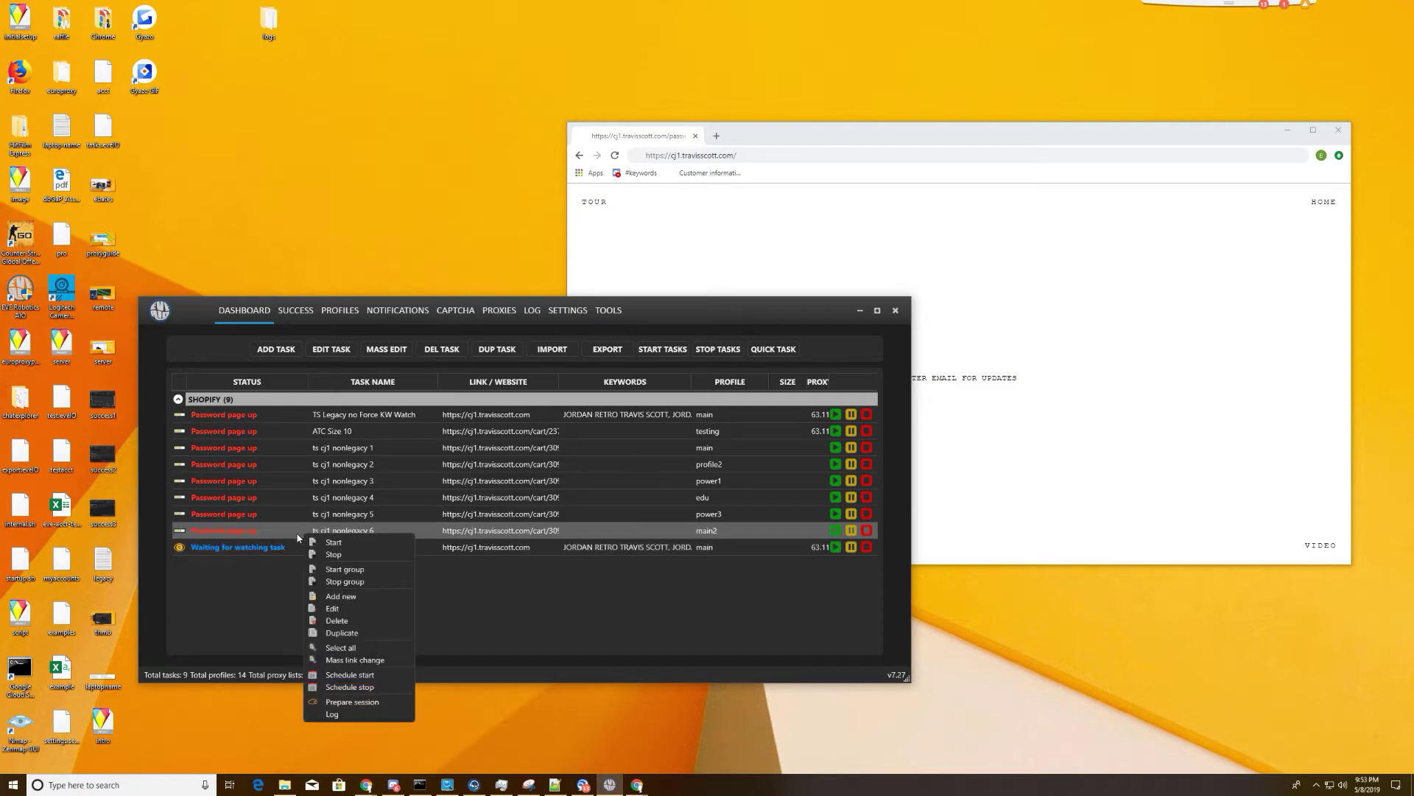
- Read the ts cj1 nonlegacy 6 activity log and close it
{"action": "left_click", "coordinate": [345, 715]}
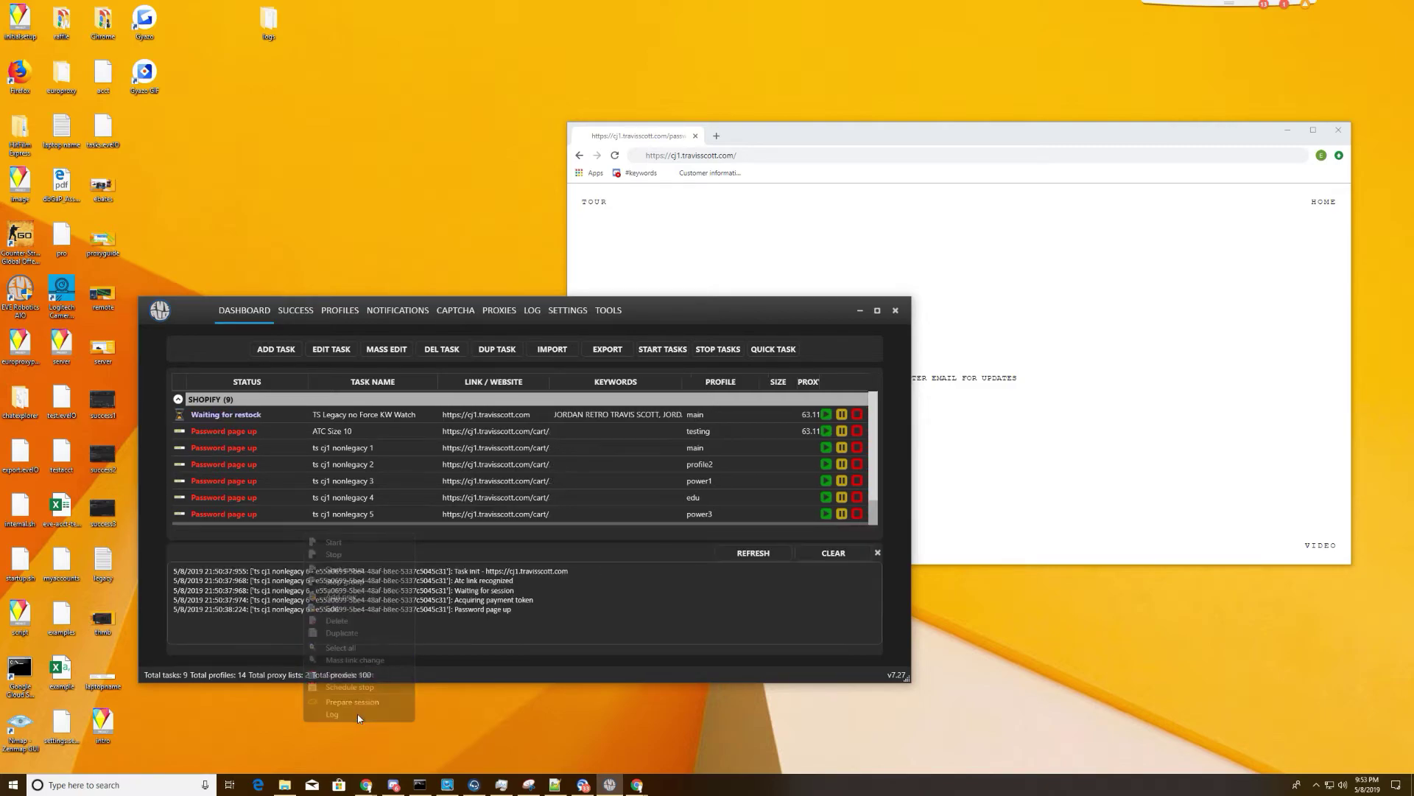
{"action": "left_click_drag", "start_coordinate": [524, 610], "coordinate": [191, 572]}
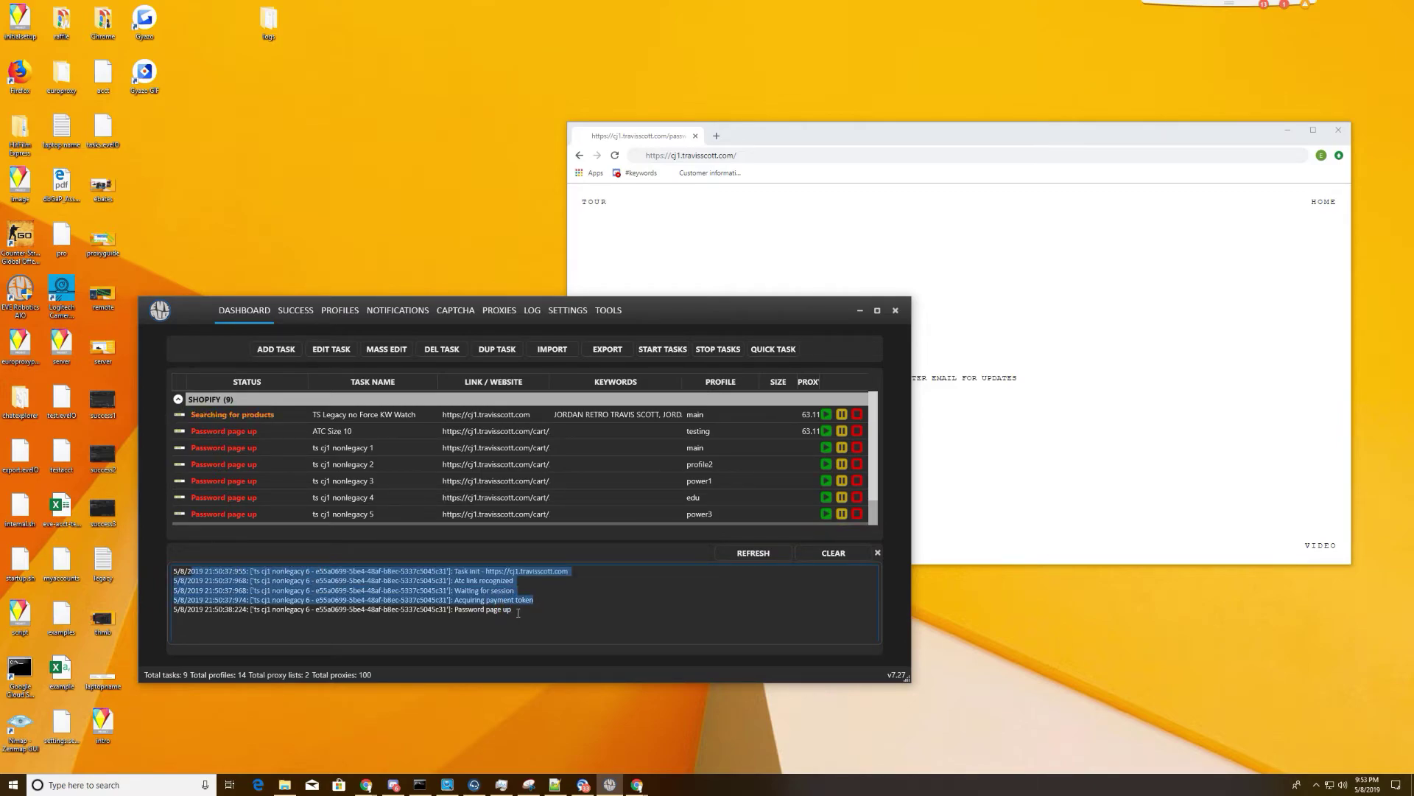
{"action": "left_click", "coordinate": [878, 553]}
- Read through the watch task's log, then begin a blank new task
{"action": "right_click", "coordinate": [432, 549]}
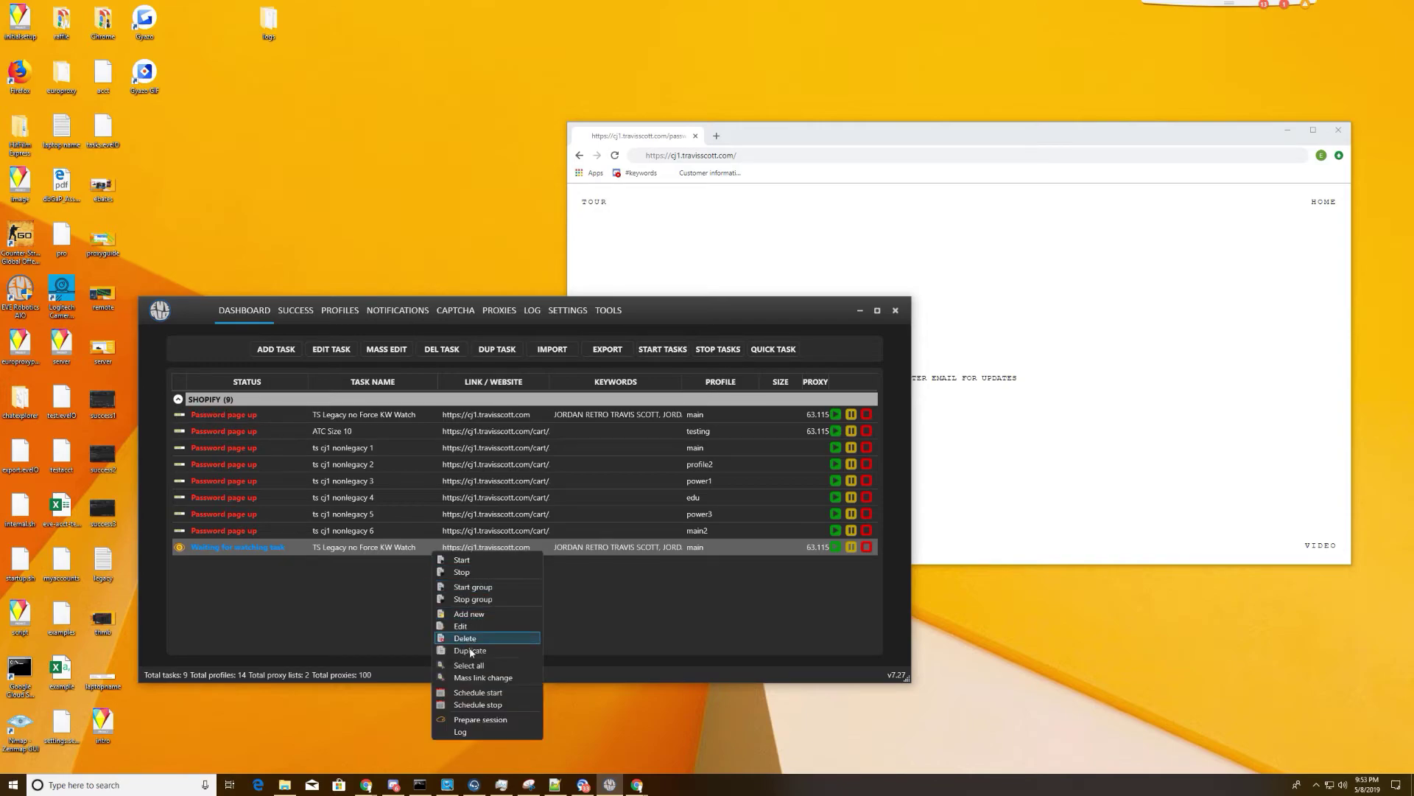
{"action": "left_click", "coordinate": [482, 731]}
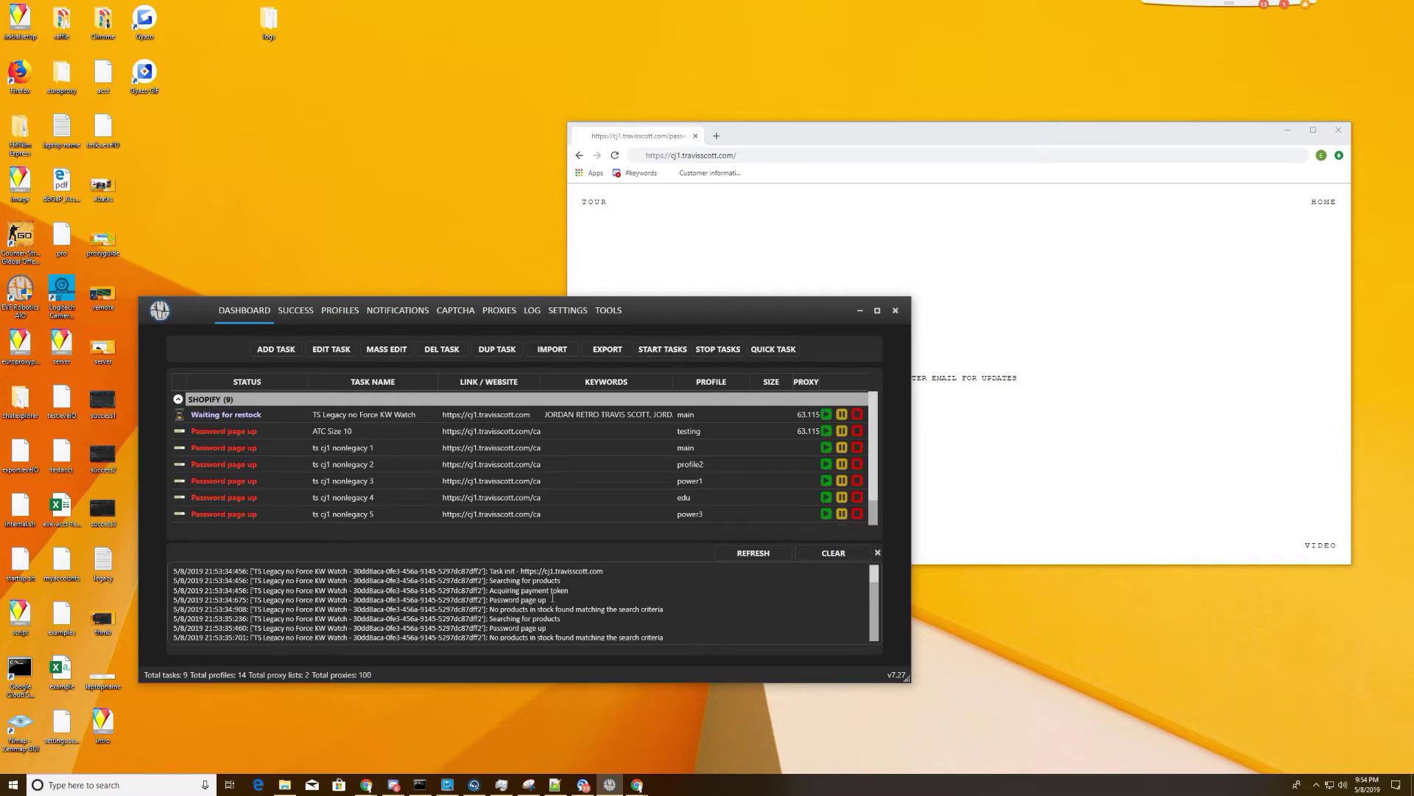
{"action": "left_click_drag", "start_coordinate": [547, 600], "coordinate": [173, 571]}
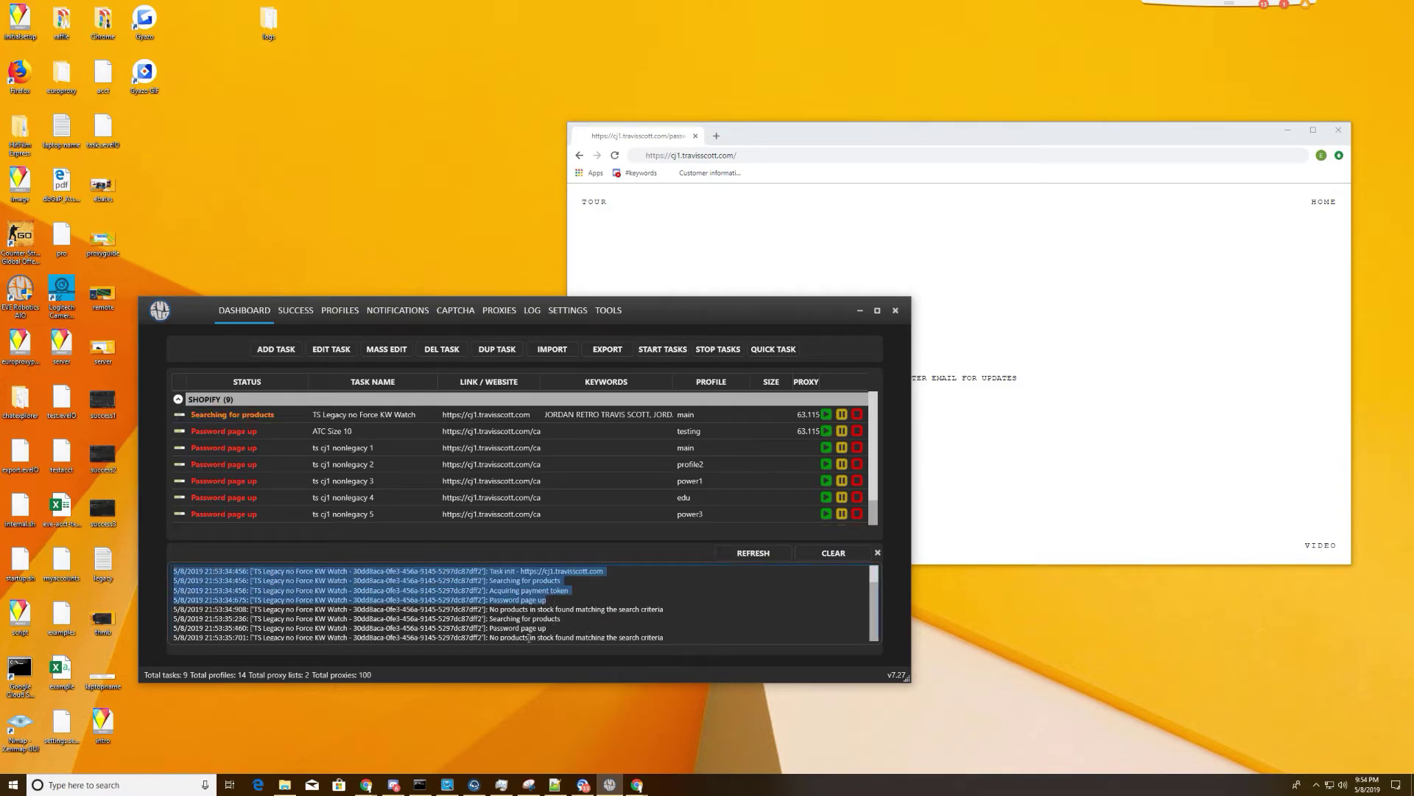
{"action": "scroll", "coordinate": [516, 624], "scroll_direction": "down", "scroll_amount": 8}
{"action": "scroll", "coordinate": [505, 625], "scroll_direction": "down", "scroll_amount": 3}
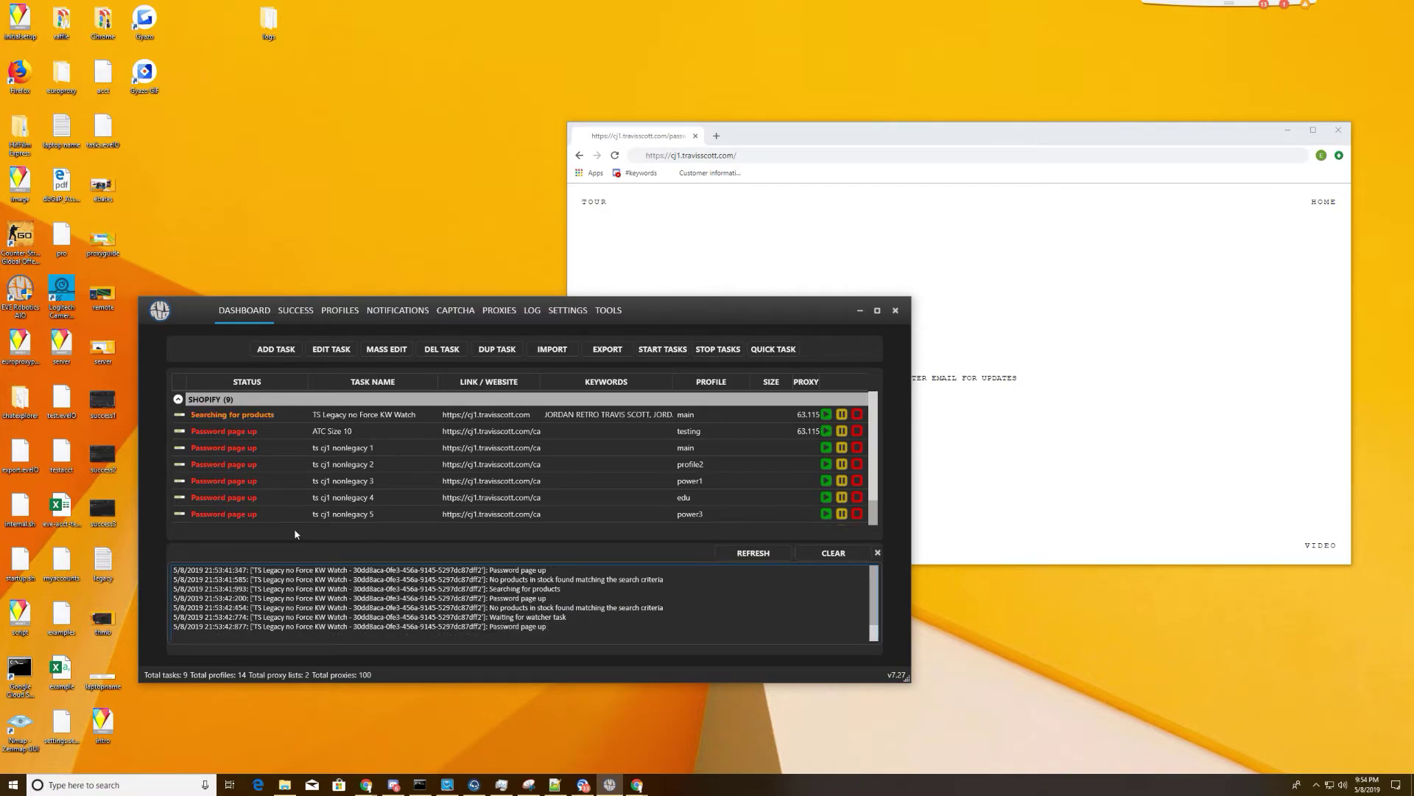
{"action": "left_click", "coordinate": [877, 552]}
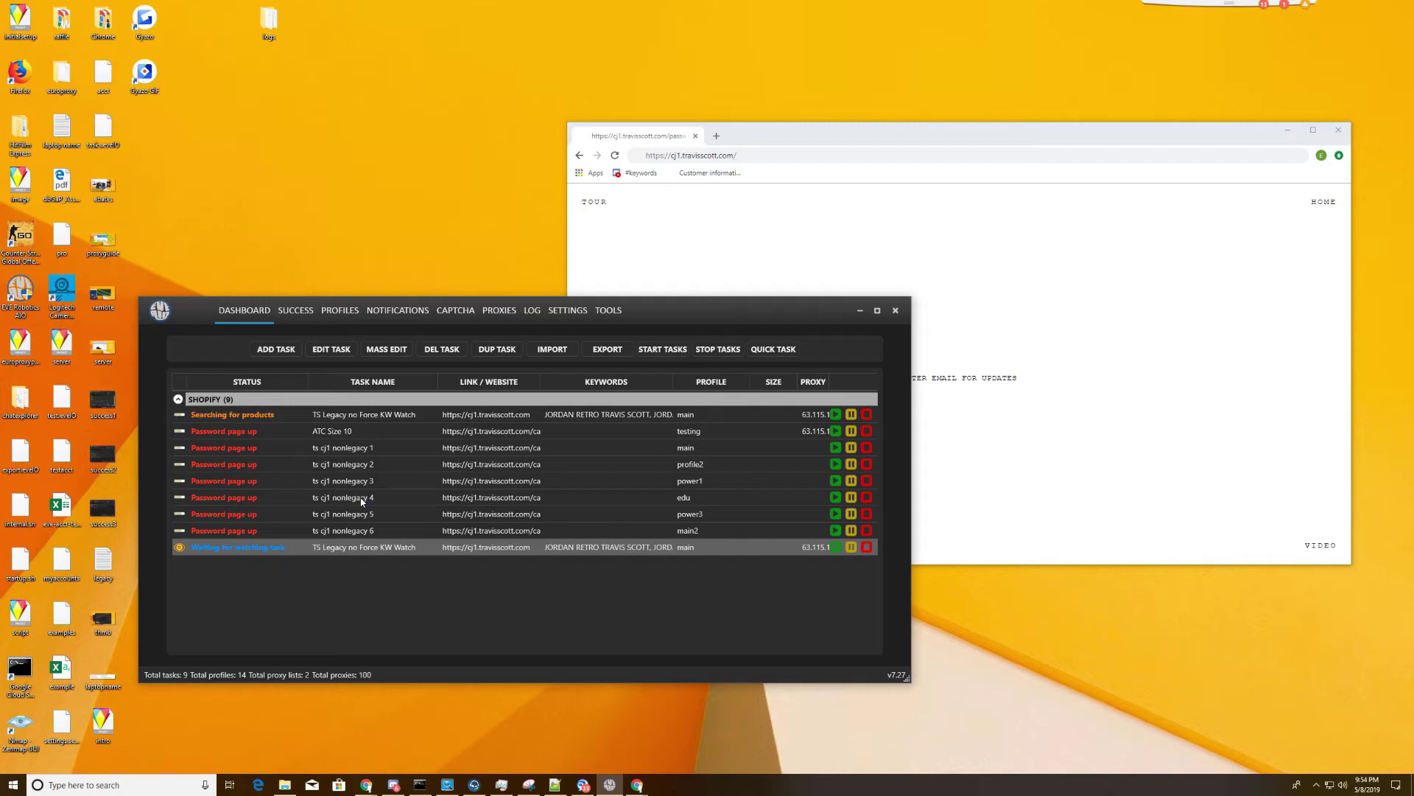
{"action": "left_click", "coordinate": [277, 350]}
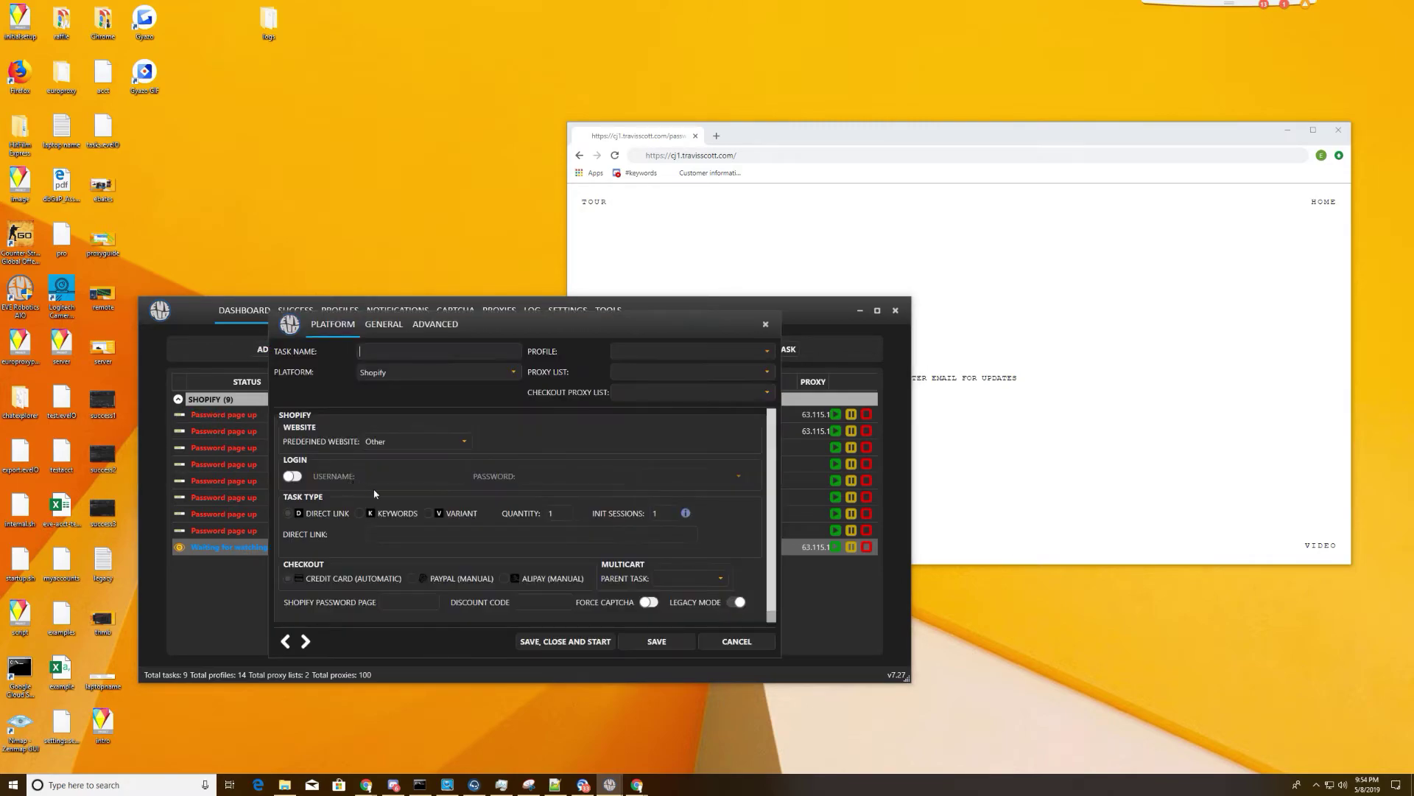
- Discard the blank task, then reopen the watch task's settings and save them unchanged
{"action": "left_click", "coordinate": [726, 642]}
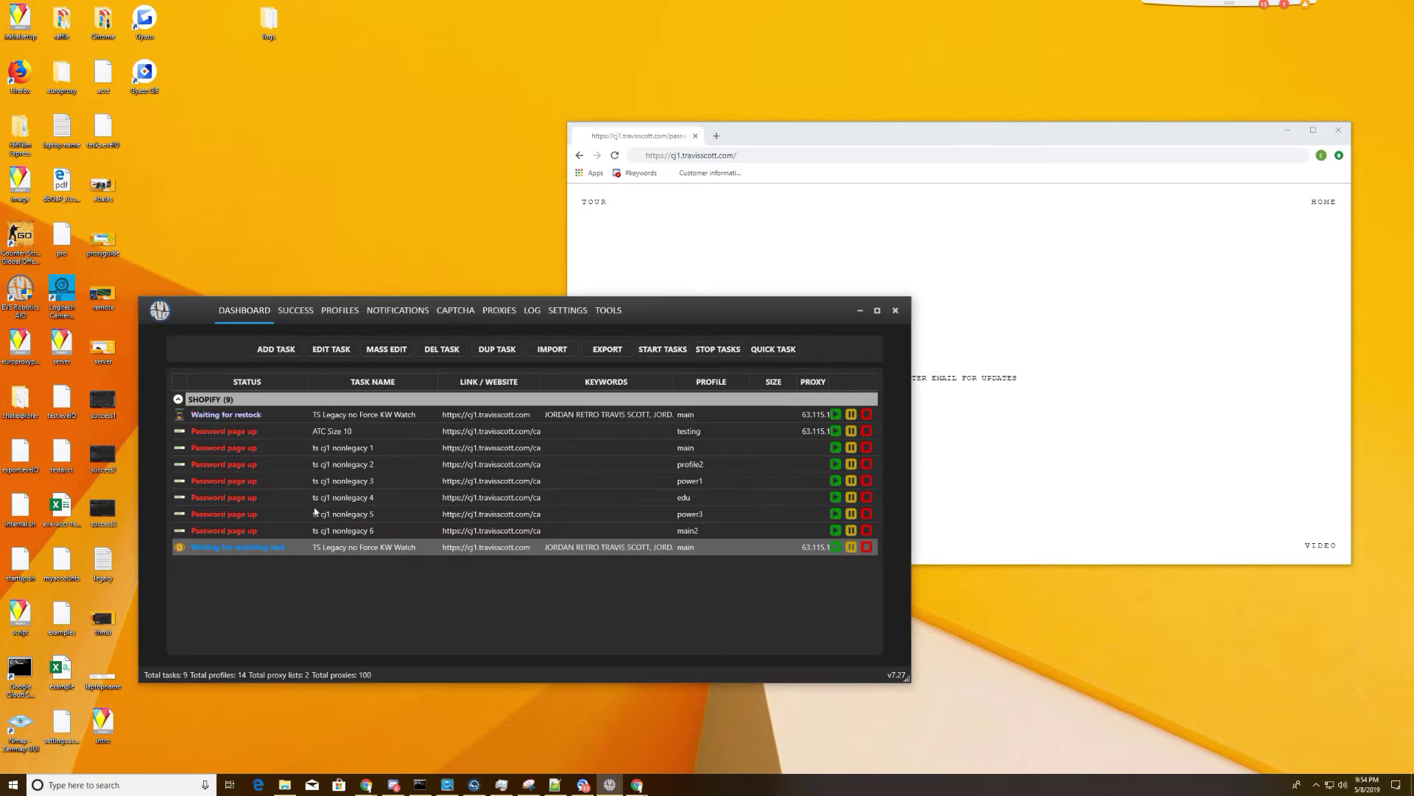
{"action": "right_click", "coordinate": [256, 548]}
{"action": "left_click", "coordinate": [328, 626]}
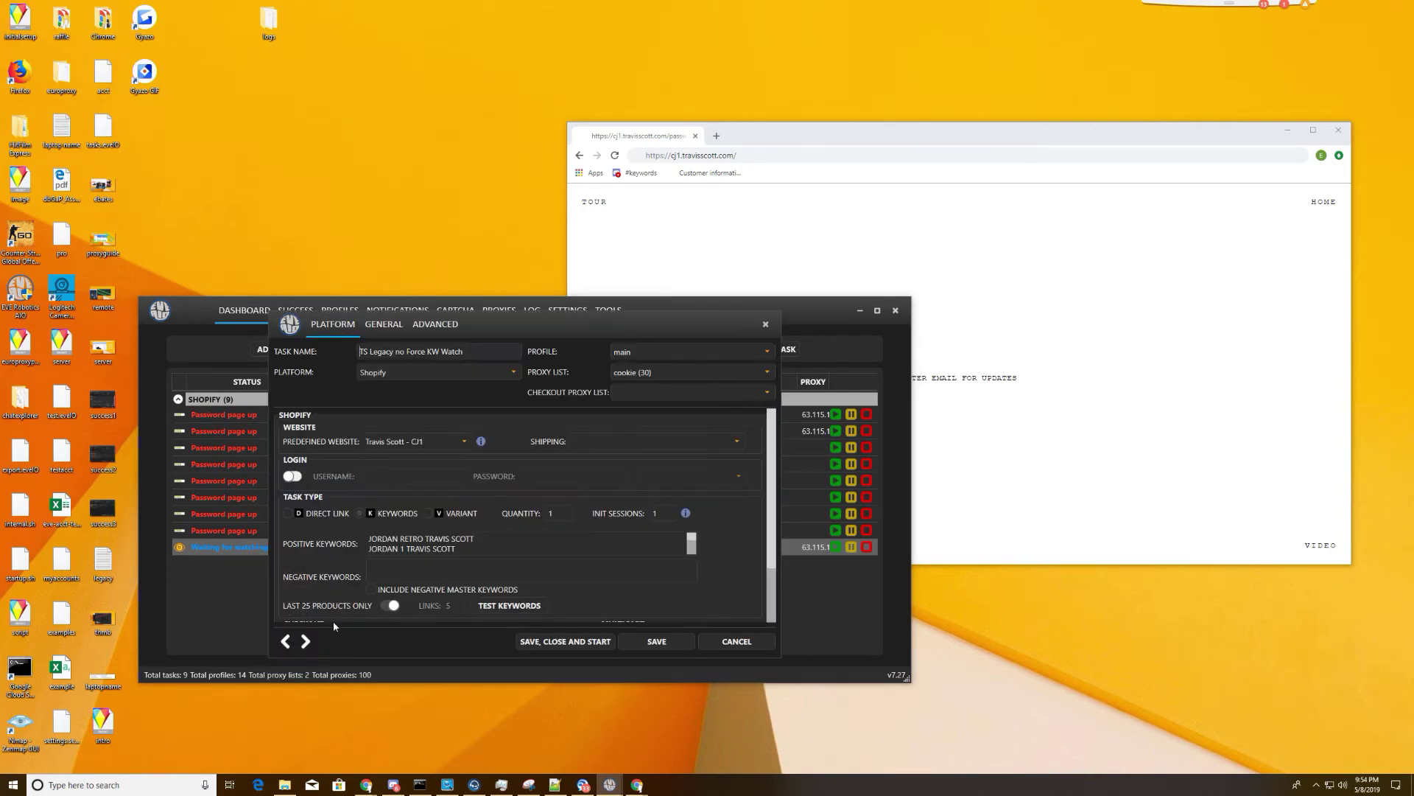
{"action": "scroll", "coordinate": [454, 543], "scroll_direction": "down", "scroll_amount": 1}
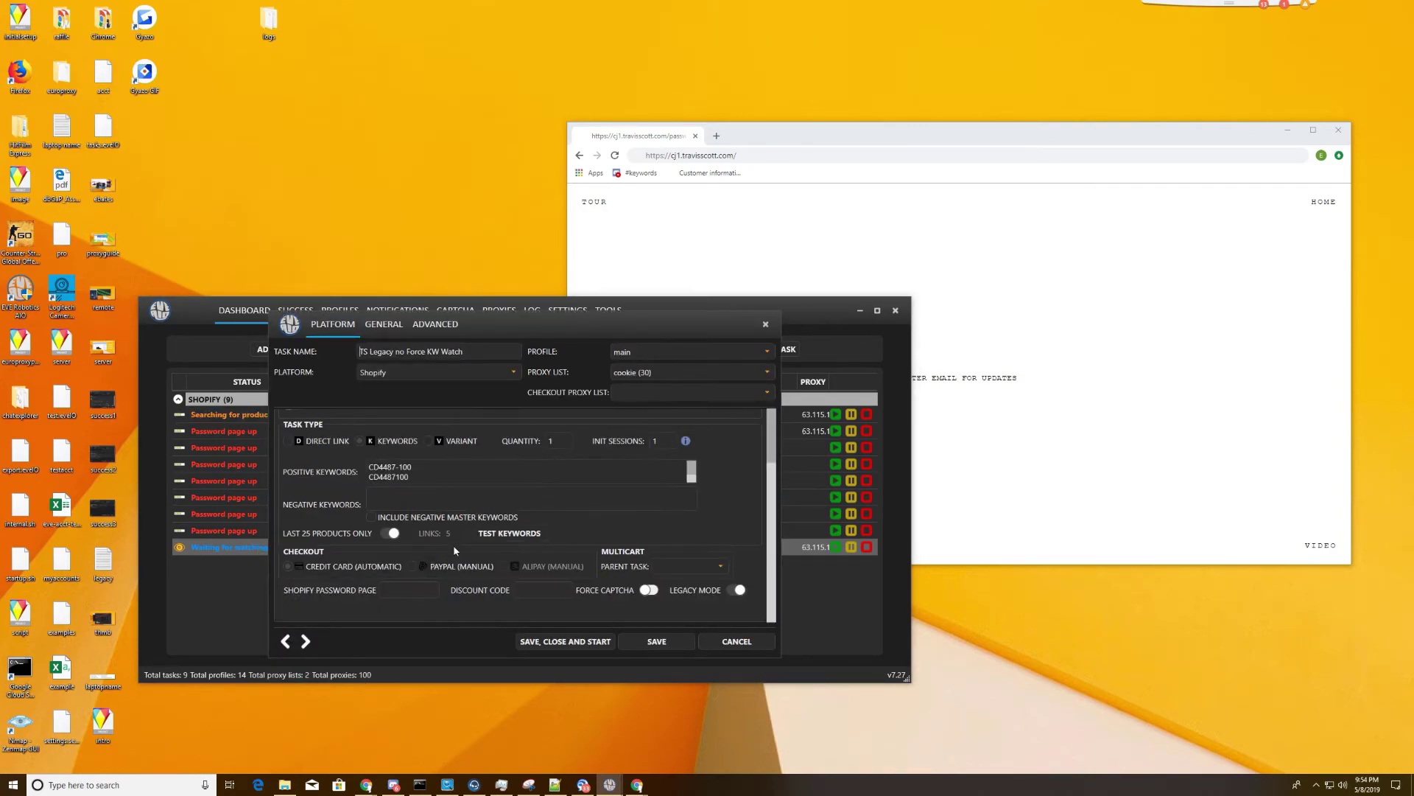
{"action": "scroll", "coordinate": [486, 479], "scroll_direction": "up", "scroll_amount": 1}
{"action": "left_click", "coordinate": [434, 324]}
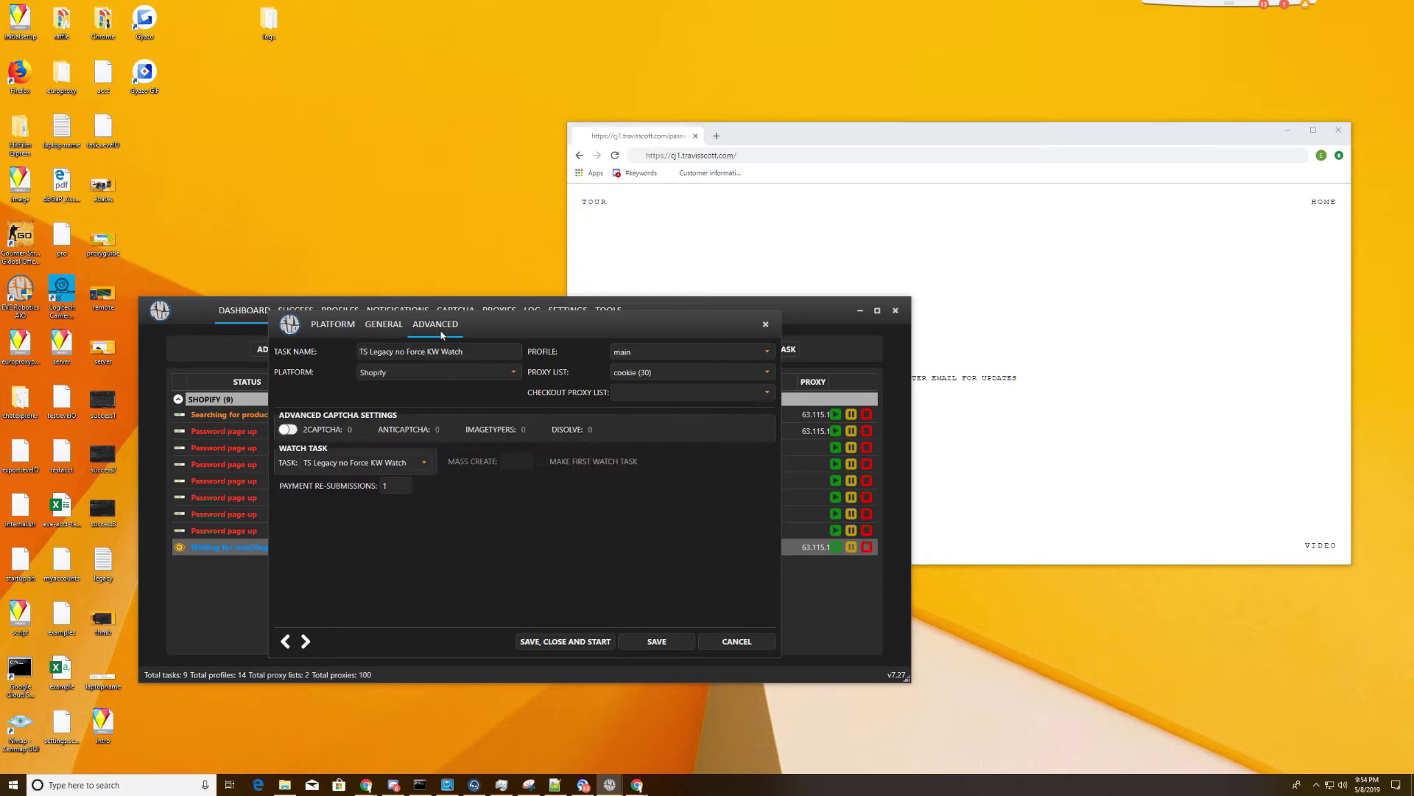
{"action": "left_click", "coordinate": [412, 462]}
{"action": "left_click", "coordinate": [398, 489]}
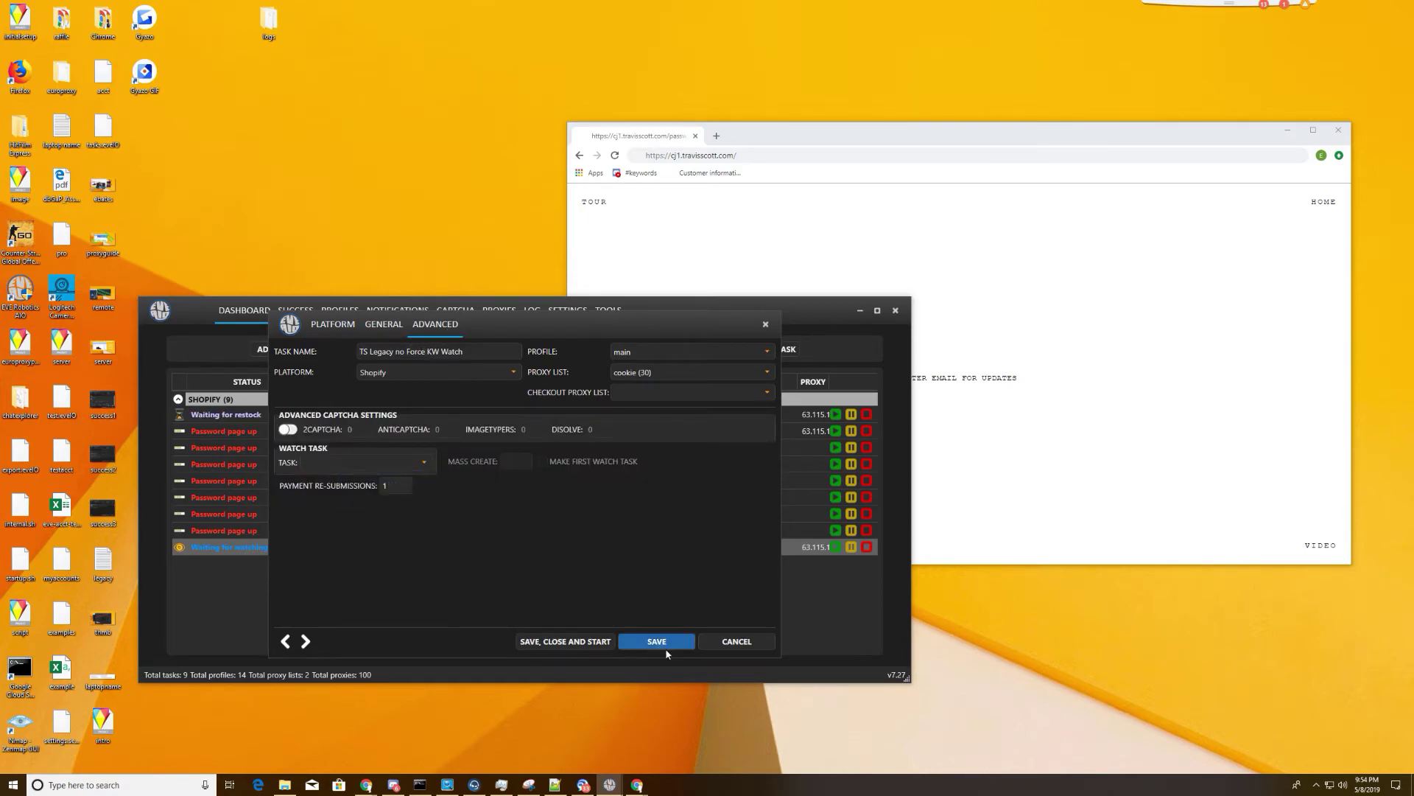
{"action": "left_click", "coordinate": [656, 641]}
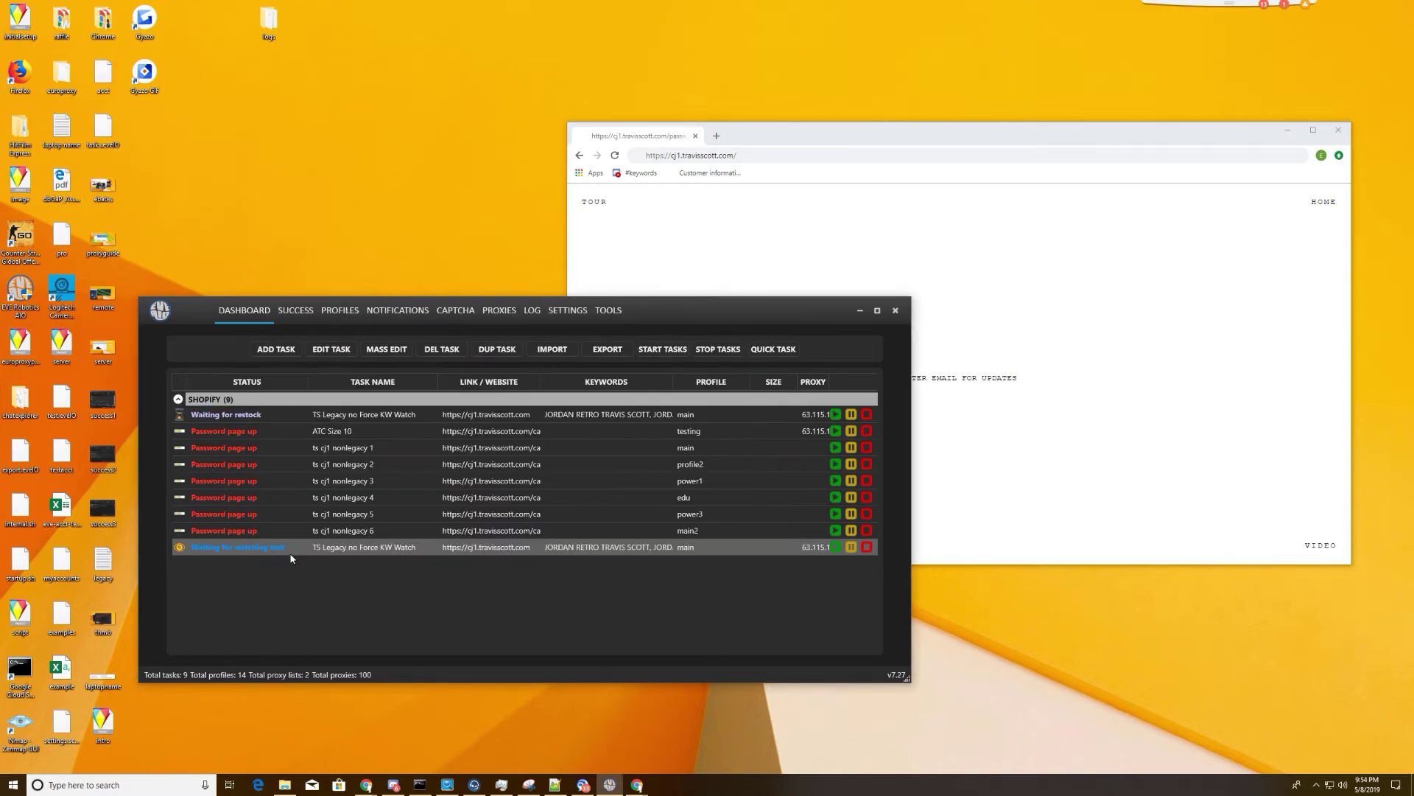
- Duplicate the watch task into a tenth task and review the copy's settings without saving
{"action": "right_click", "coordinate": [277, 548]}
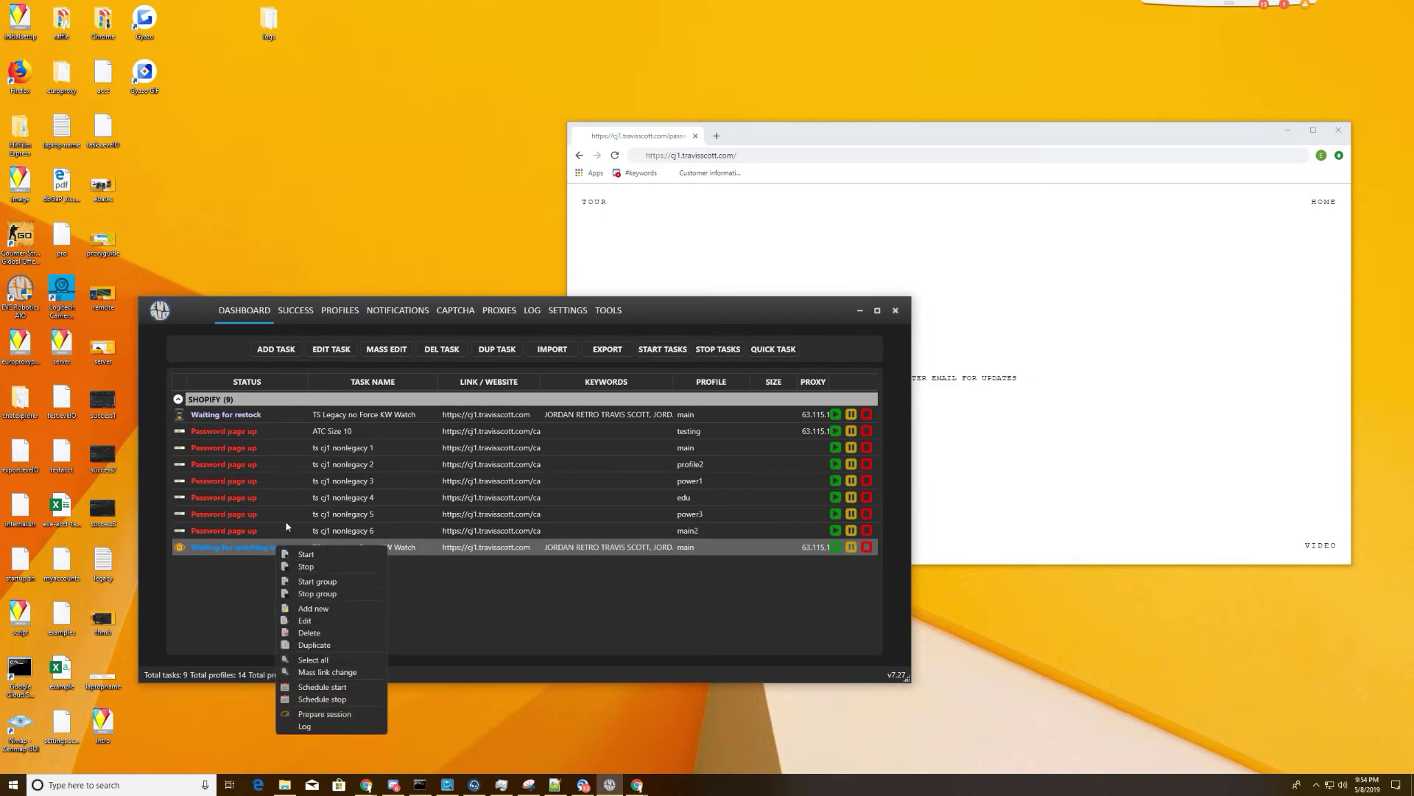
{"action": "left_click", "coordinate": [483, 554]}
{"action": "left_click", "coordinate": [494, 352]}
{"action": "right_click", "coordinate": [370, 564]}
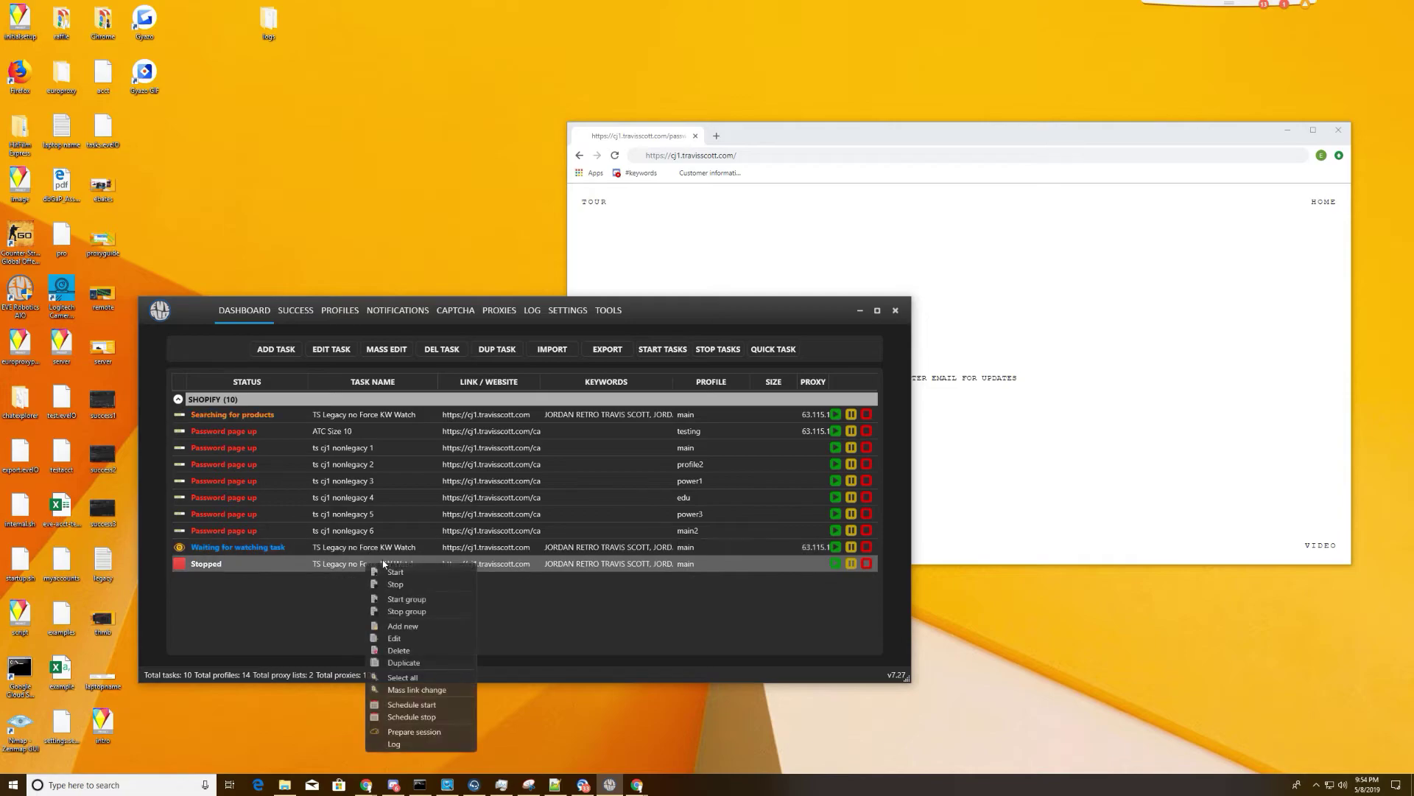
{"action": "left_click", "coordinate": [431, 639]}
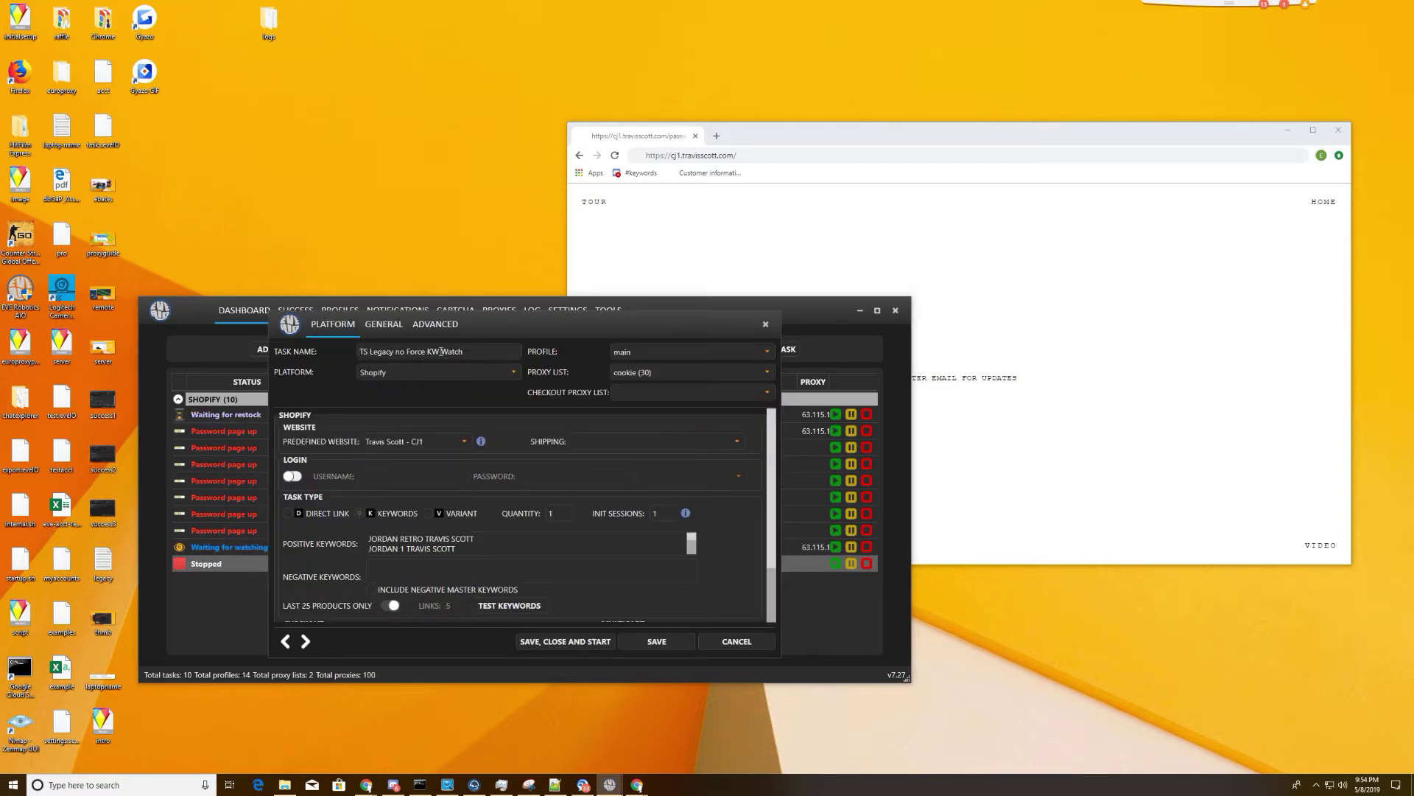
{"action": "key", "text": "ctrl+shift+Left"}
{"action": "key", "text": "BackSpace"}
{"action": "left_click", "coordinate": [381, 324]}
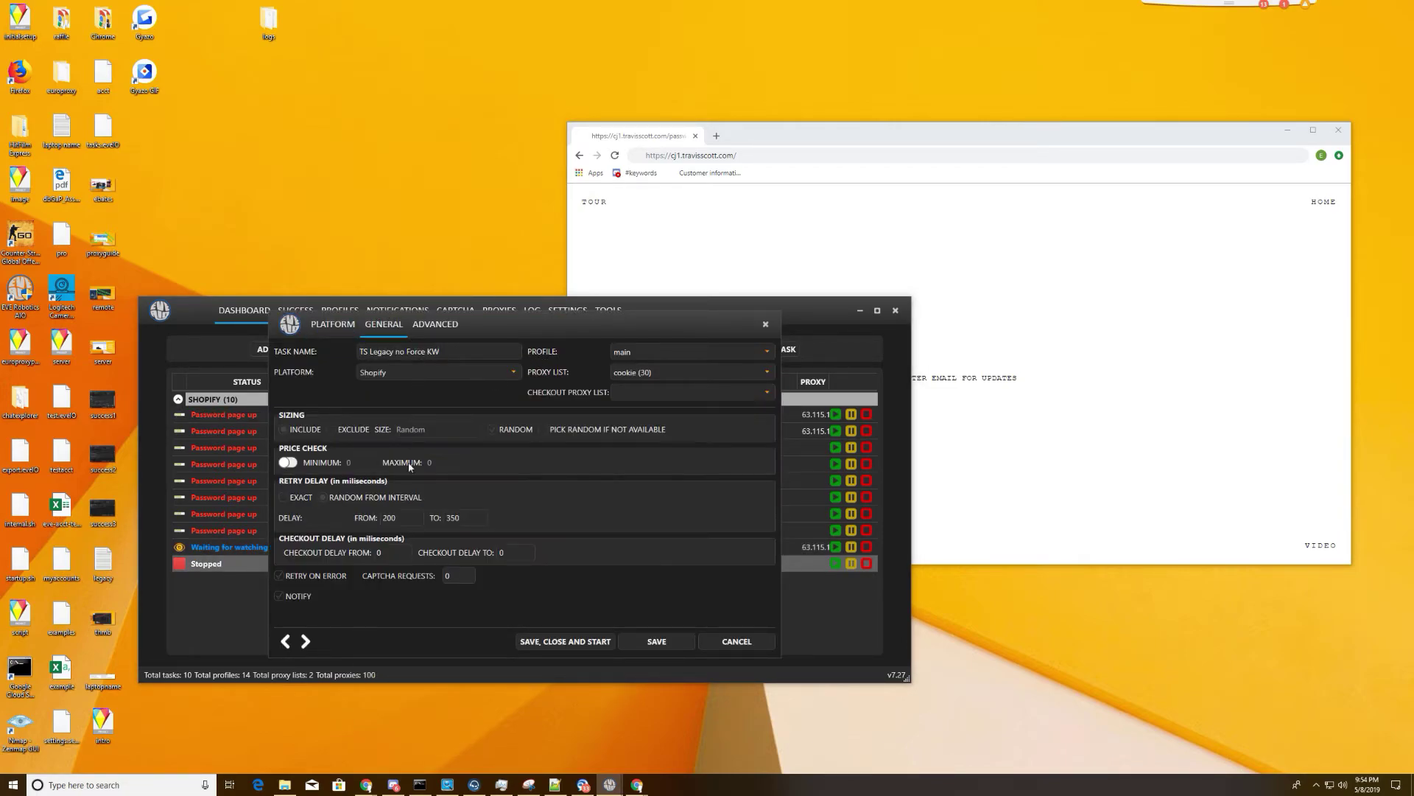
{"action": "left_click", "coordinate": [451, 326]}
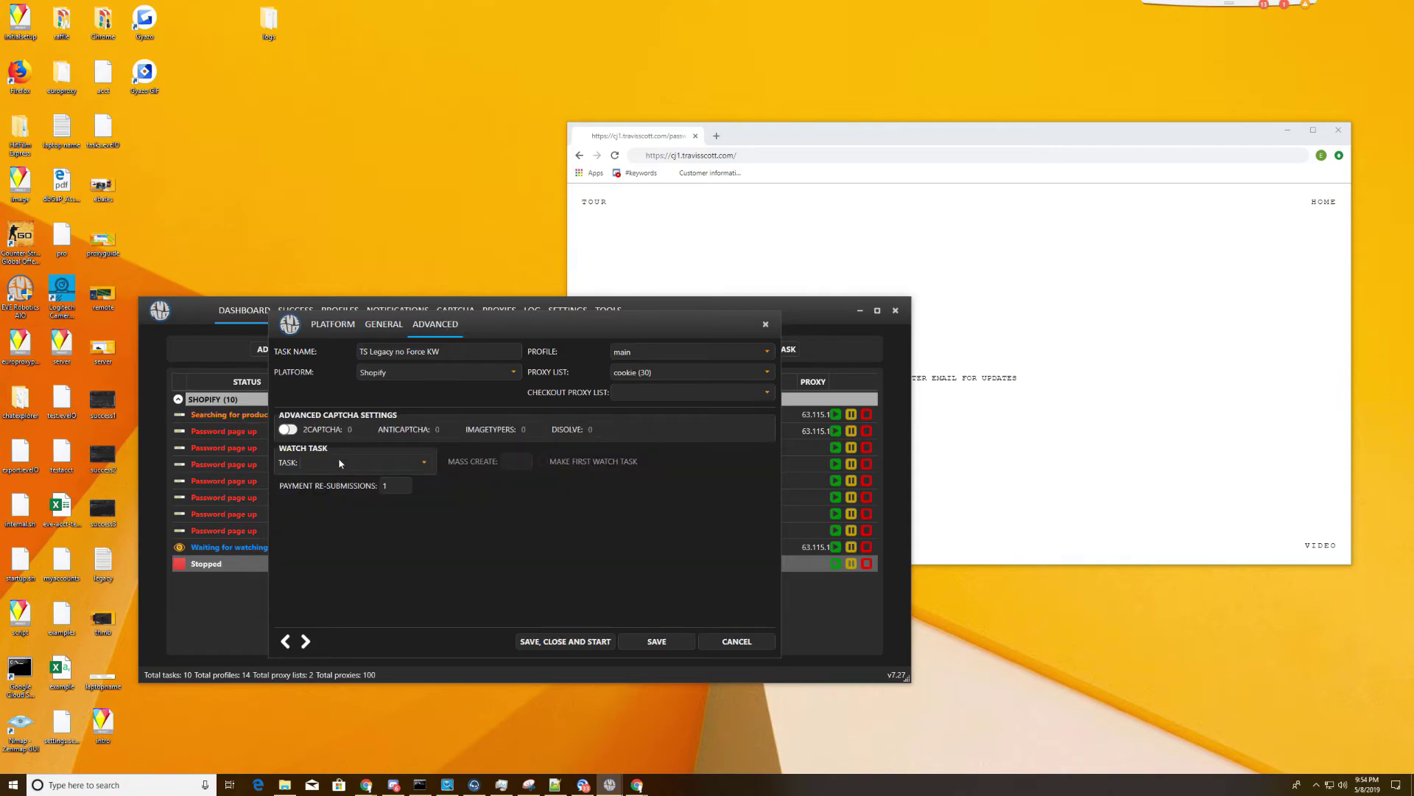
{"action": "left_click", "coordinate": [729, 641]}
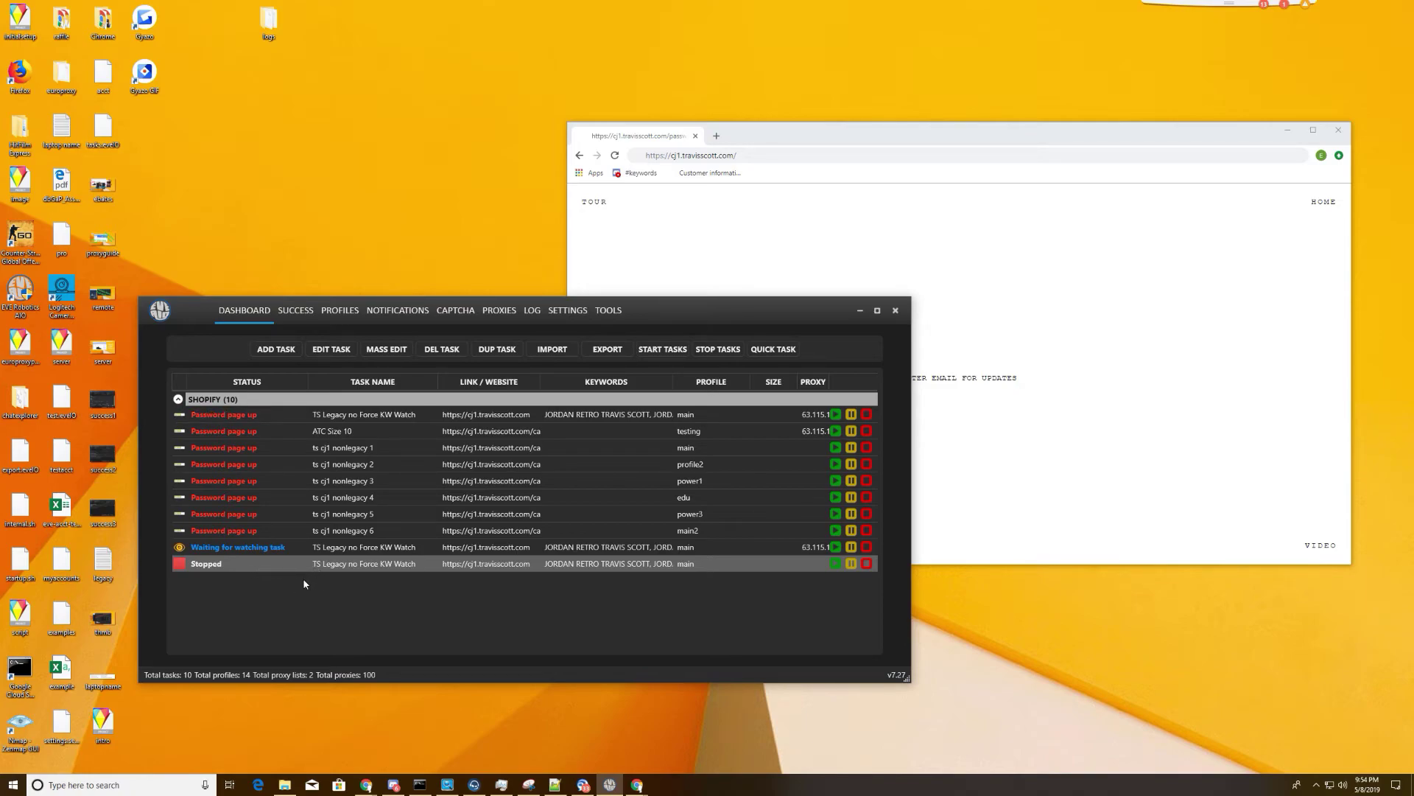
{"action": "right_click", "coordinate": [286, 563]}
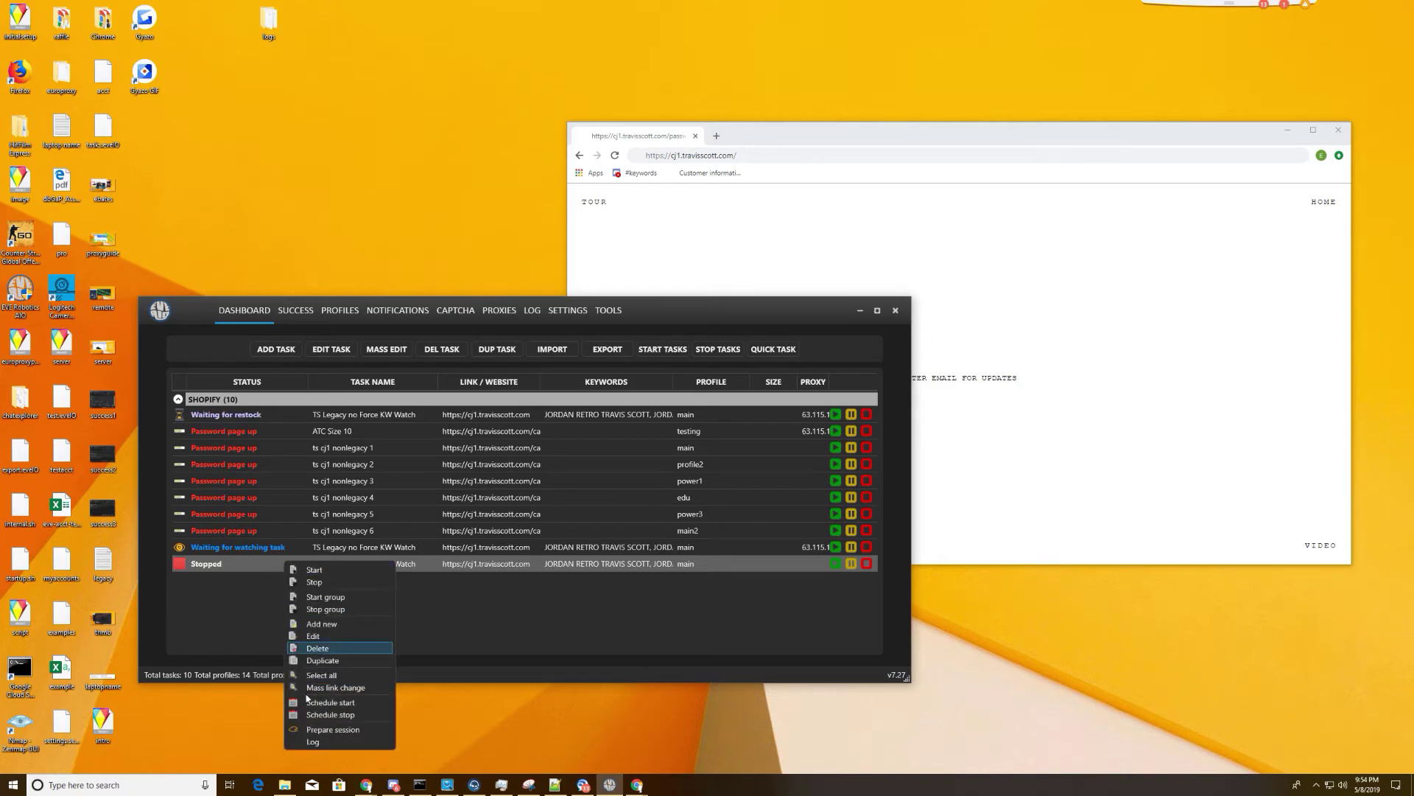
- Prepare a session for the copy, then set its predefined website to Kith and save
{"action": "left_click", "coordinate": [335, 734]}
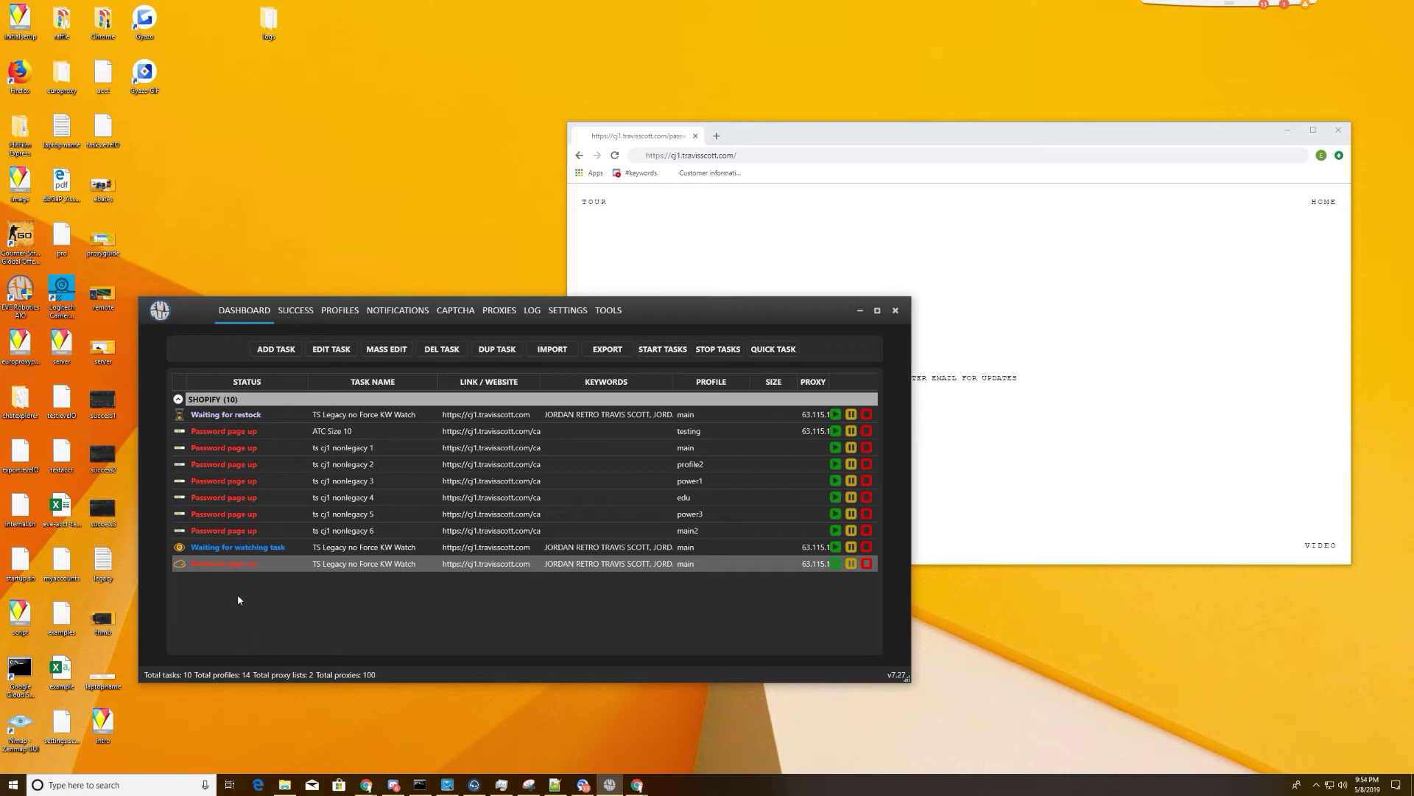
{"action": "right_click", "coordinate": [291, 573]}
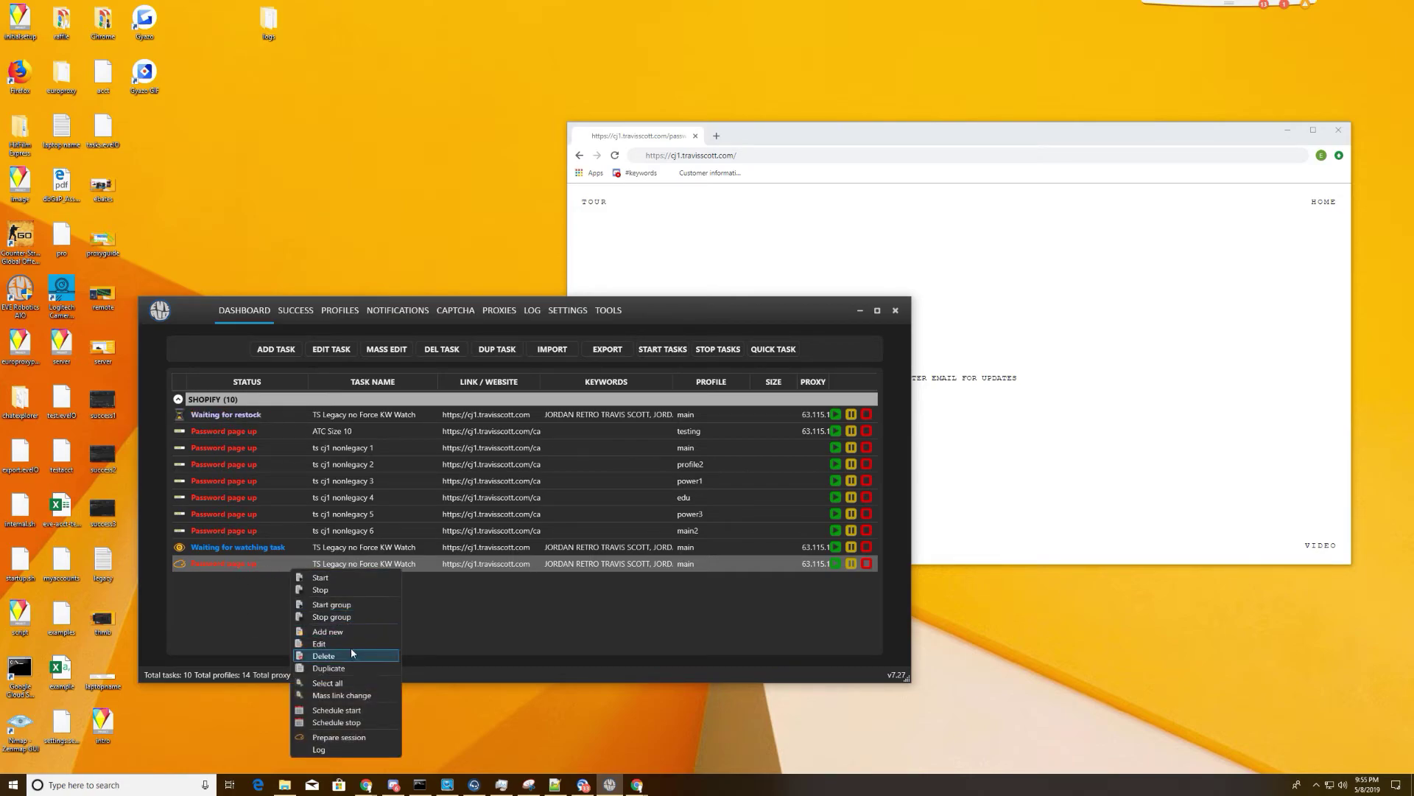
{"action": "left_click", "coordinate": [354, 655]}
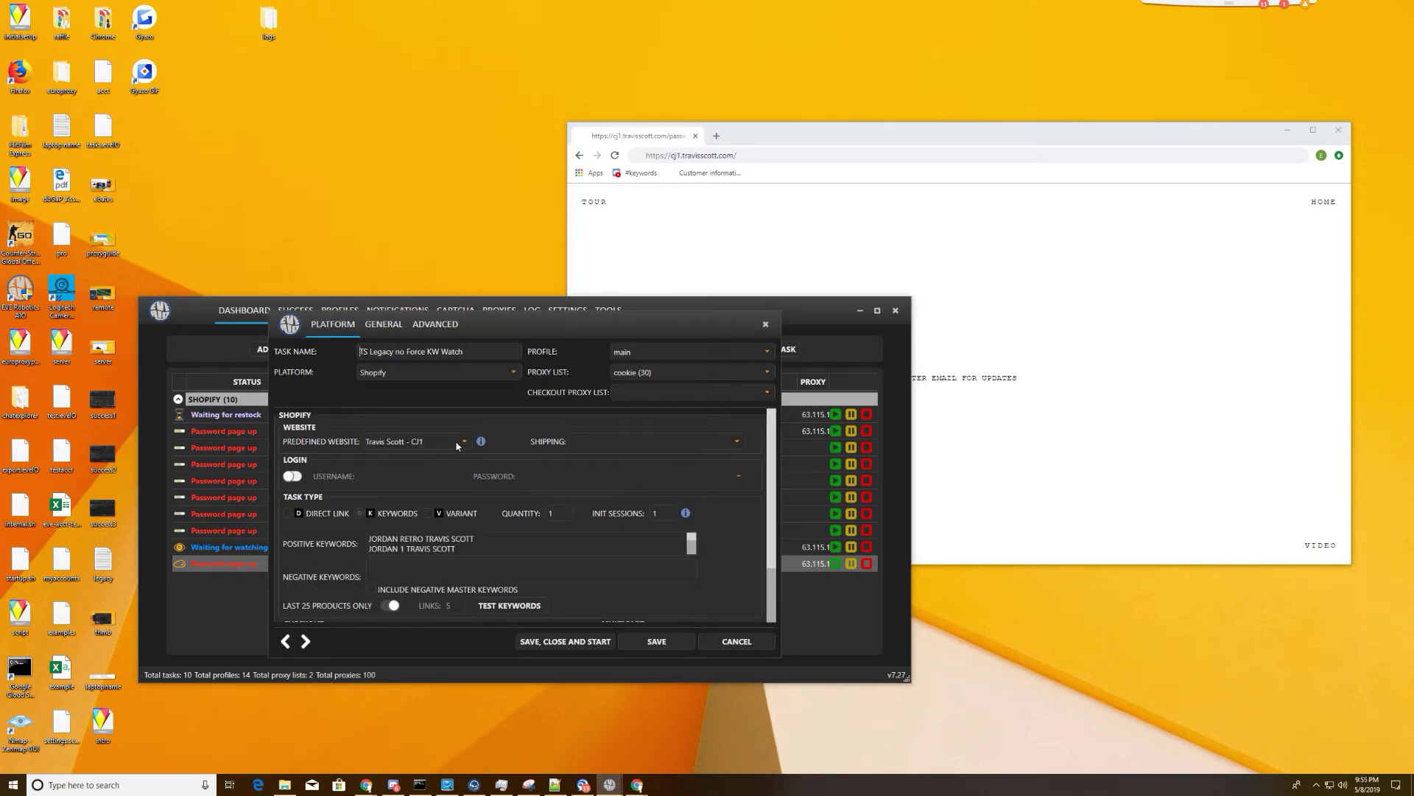
{"action": "left_click", "coordinate": [457, 442]}
{"action": "scroll", "coordinate": [410, 524], "scroll_direction": "up", "scroll_amount": 5}
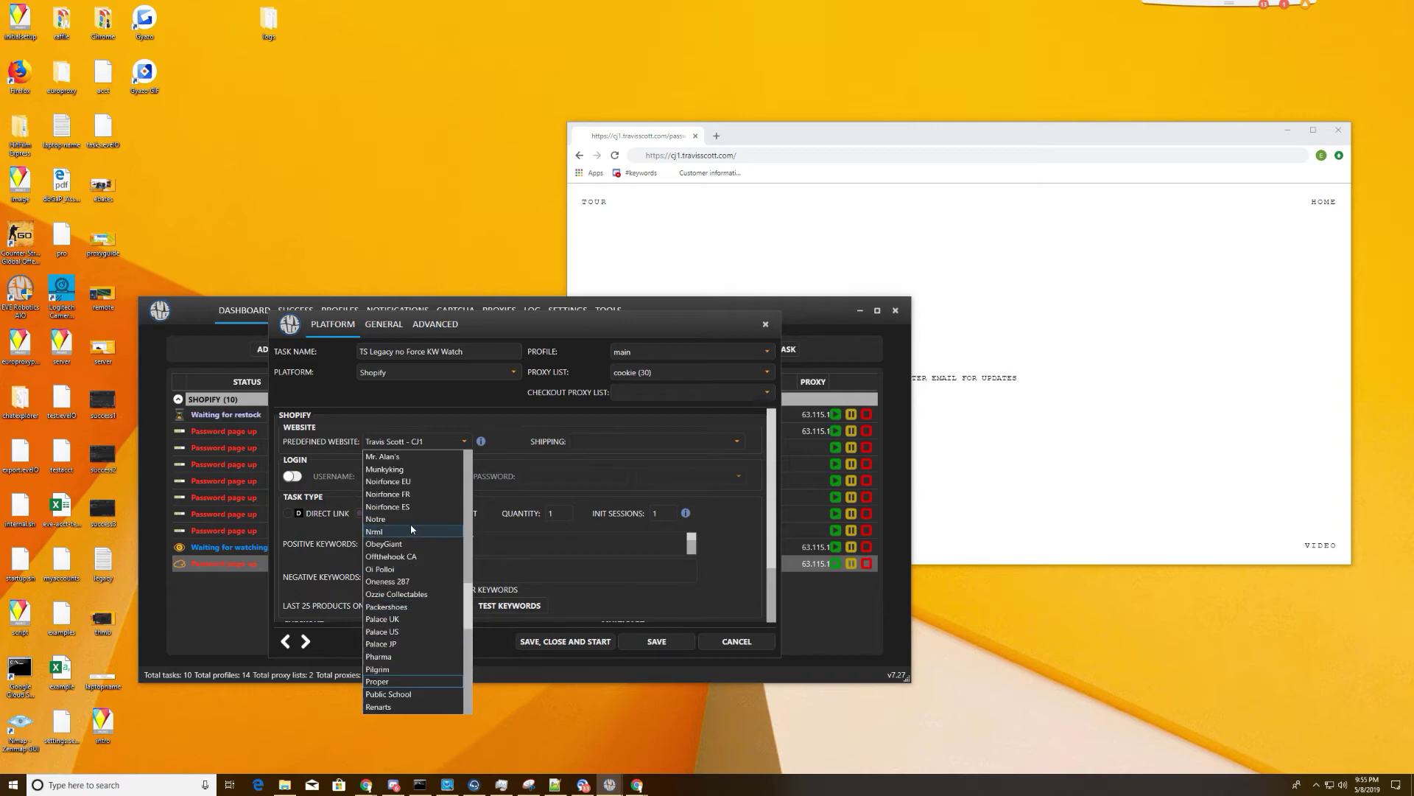
{"action": "scroll", "coordinate": [410, 524], "scroll_direction": "up", "scroll_amount": 7}
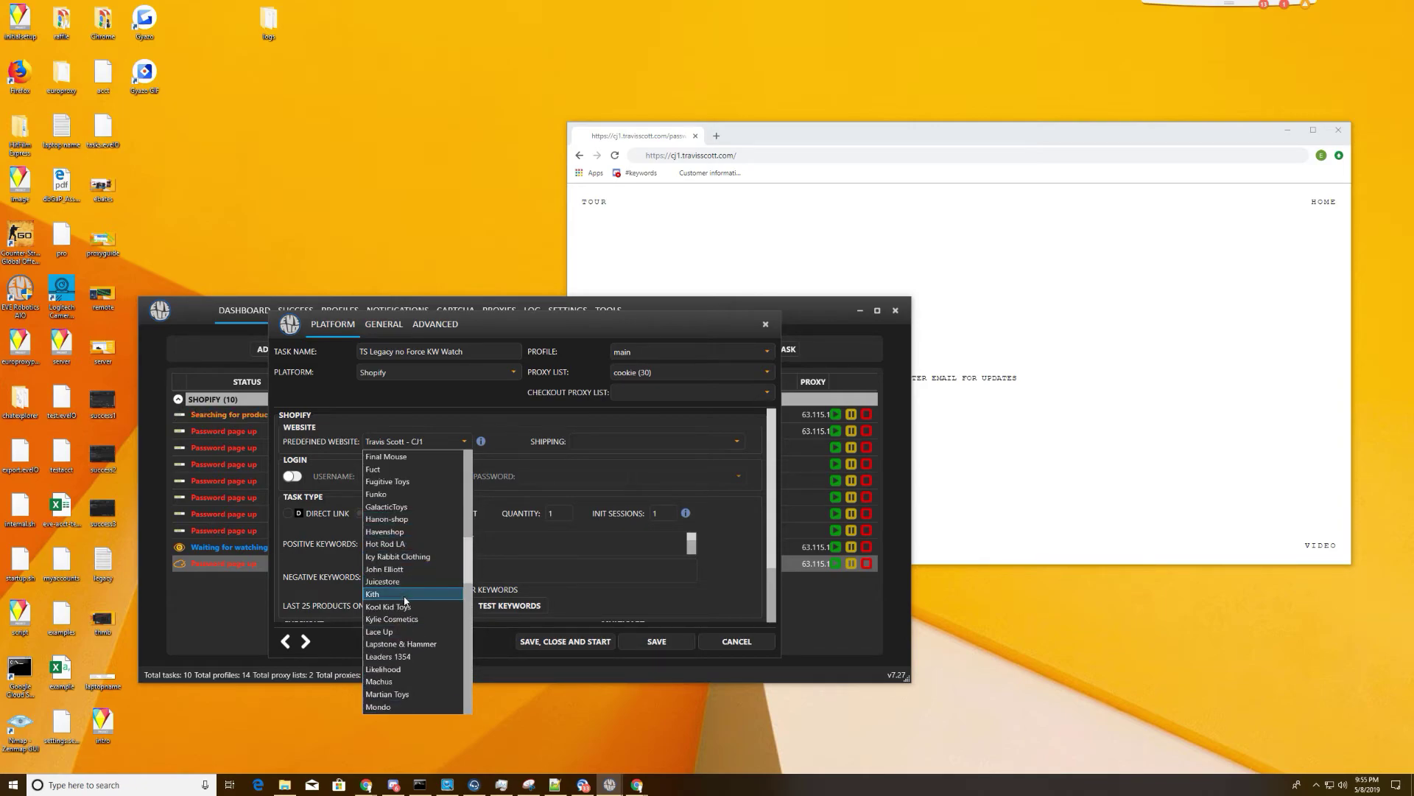
{"action": "left_click", "coordinate": [405, 595]}
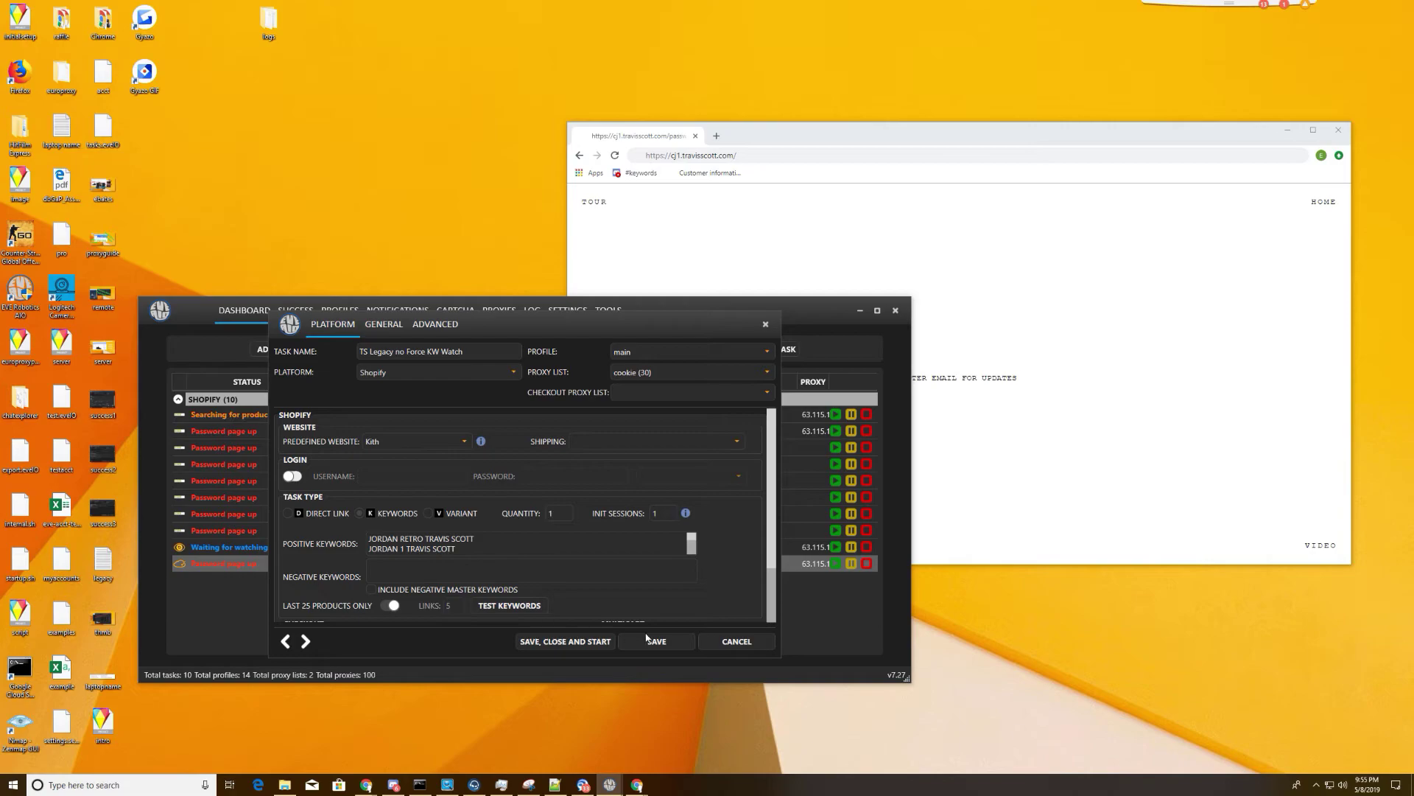
{"action": "left_click", "coordinate": [674, 642]}
{"action": "left_click", "coordinate": [726, 643]}
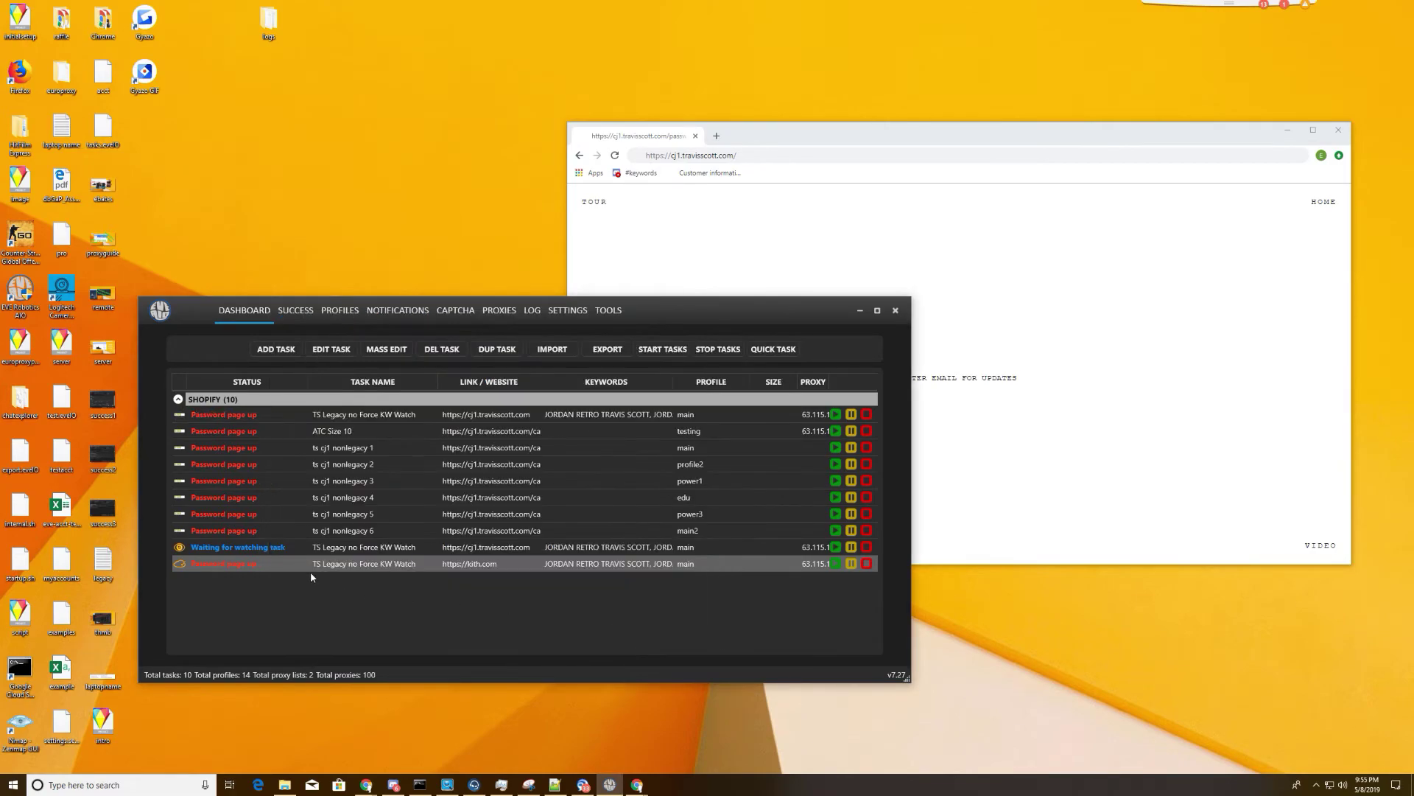
- Prepare a checkout session for the Kith task, then stop it
{"action": "right_click", "coordinate": [316, 566]}
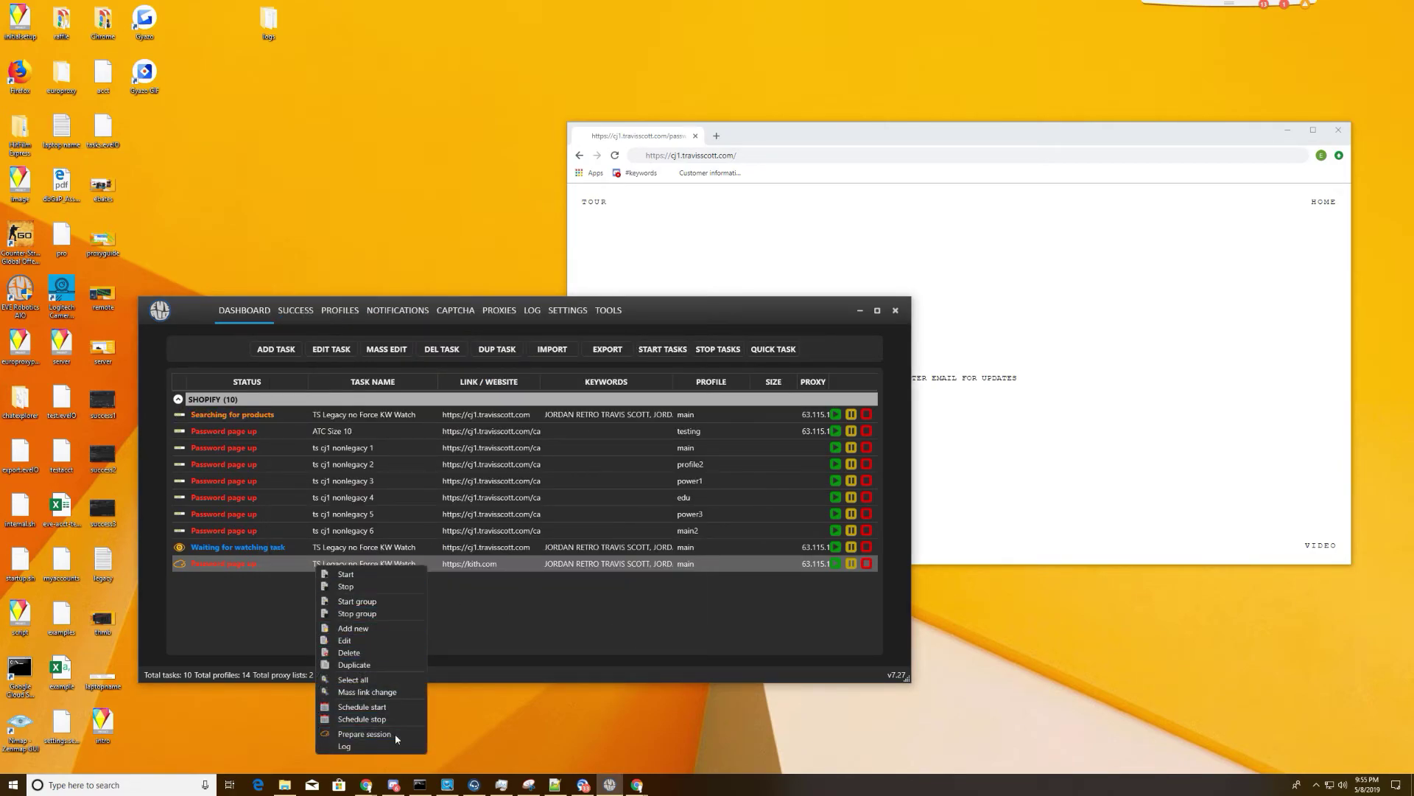
{"action": "left_click", "coordinate": [395, 733]}
{"action": "right_click", "coordinate": [323, 566]}
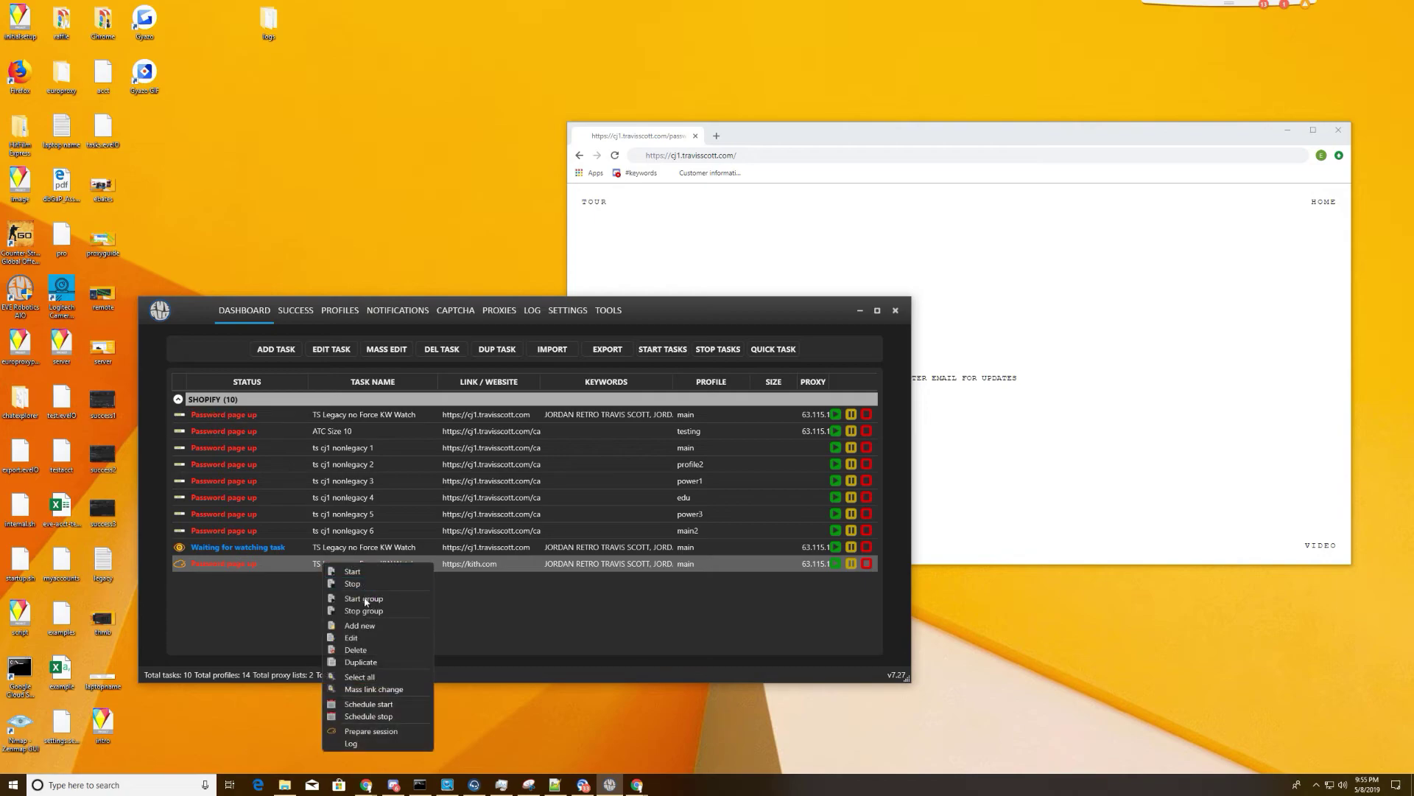
{"action": "left_click", "coordinate": [343, 584]}
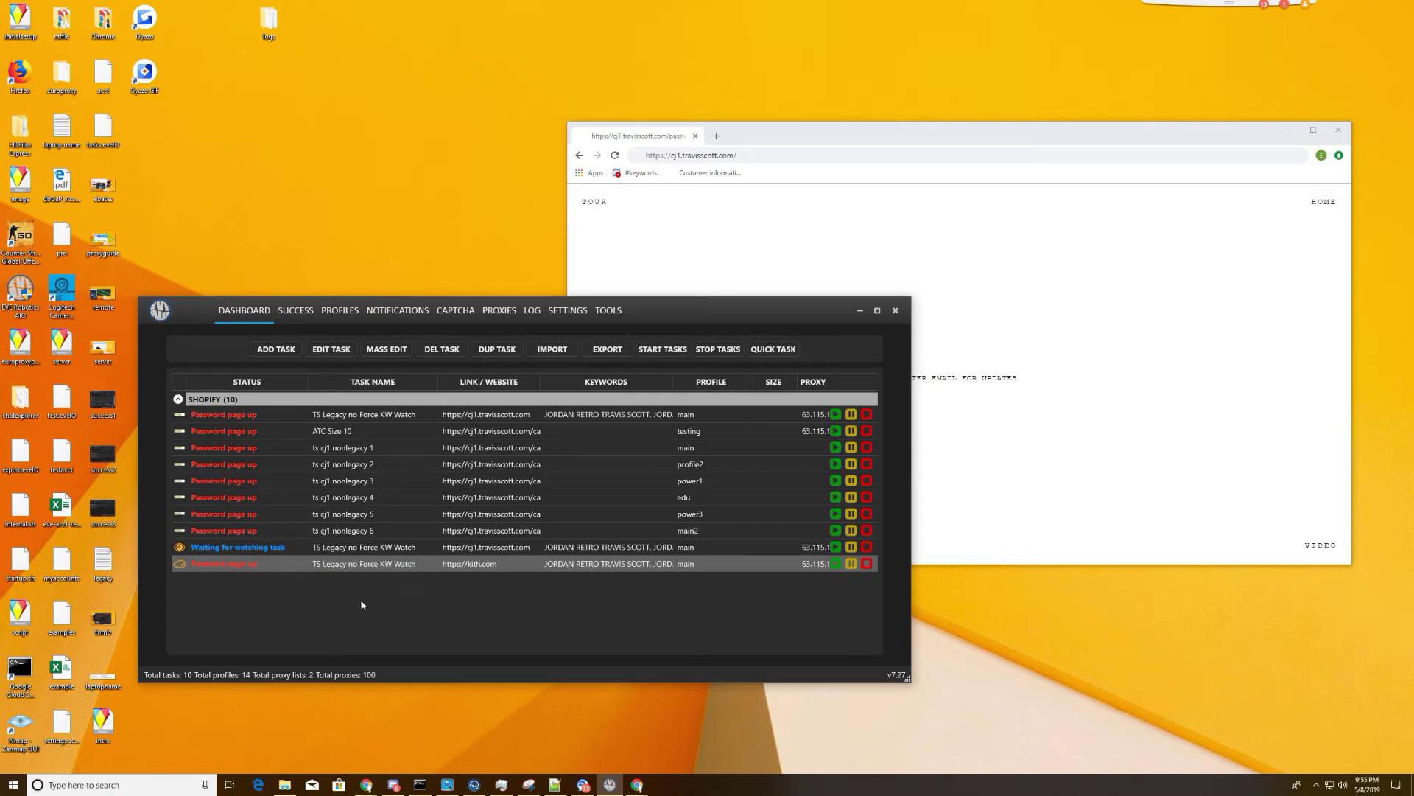
{"action": "right_click", "coordinate": [344, 566]}
{"action": "left_click", "coordinate": [344, 588]}
{"action": "right_click", "coordinate": [344, 567]}
- Duplicate the stopped Kith task and prepare a checkout session for the new copy
{"action": "left_click", "coordinate": [398, 667]}
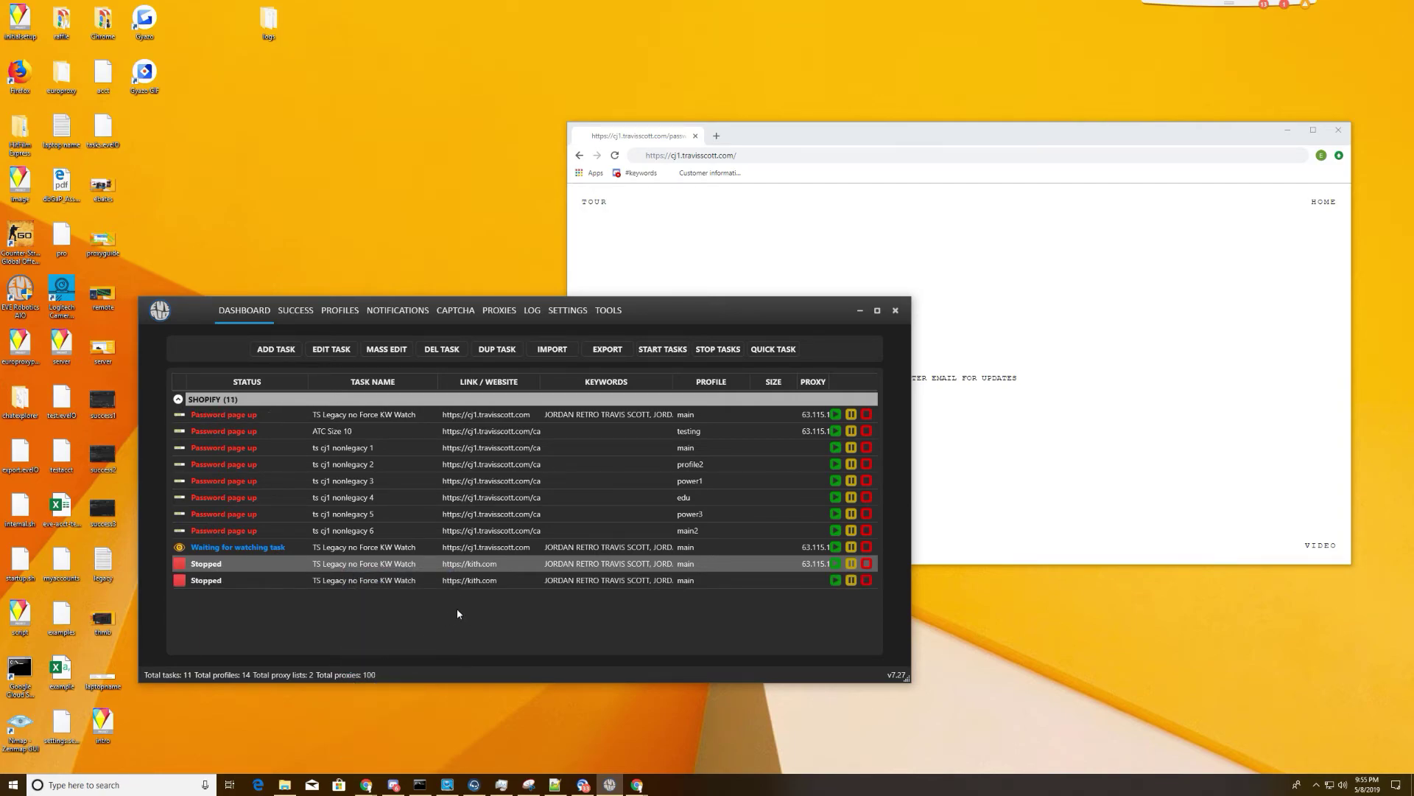
{"action": "right_click", "coordinate": [422, 580]}
{"action": "left_click", "coordinate": [462, 634]}
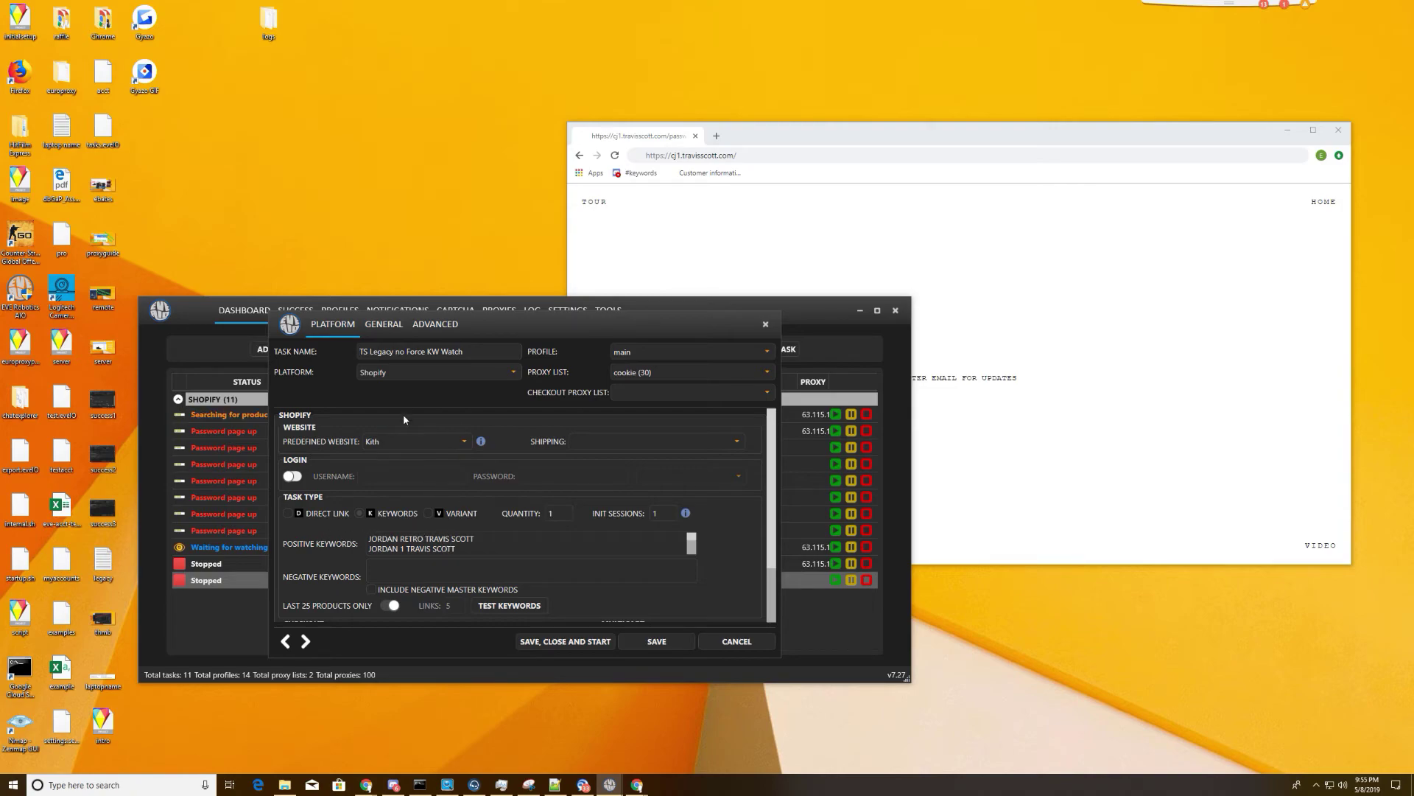
{"action": "left_click", "coordinate": [697, 644]}
{"action": "right_click", "coordinate": [314, 582]}
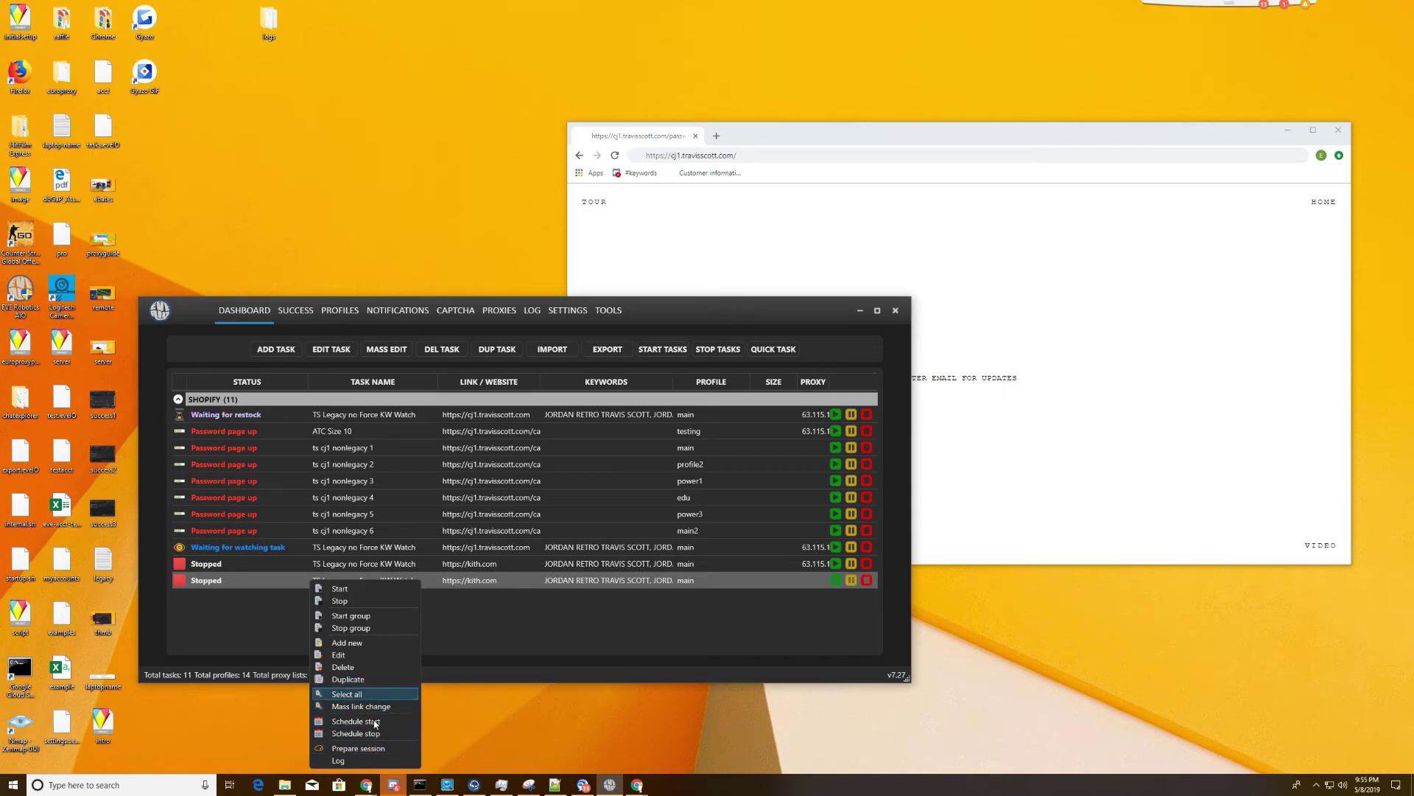
{"action": "left_click", "coordinate": [382, 750]}
- Copy the generated checkout link from the Kith task's log
{"action": "right_click", "coordinate": [257, 582]}
{"action": "left_click", "coordinate": [322, 762]}
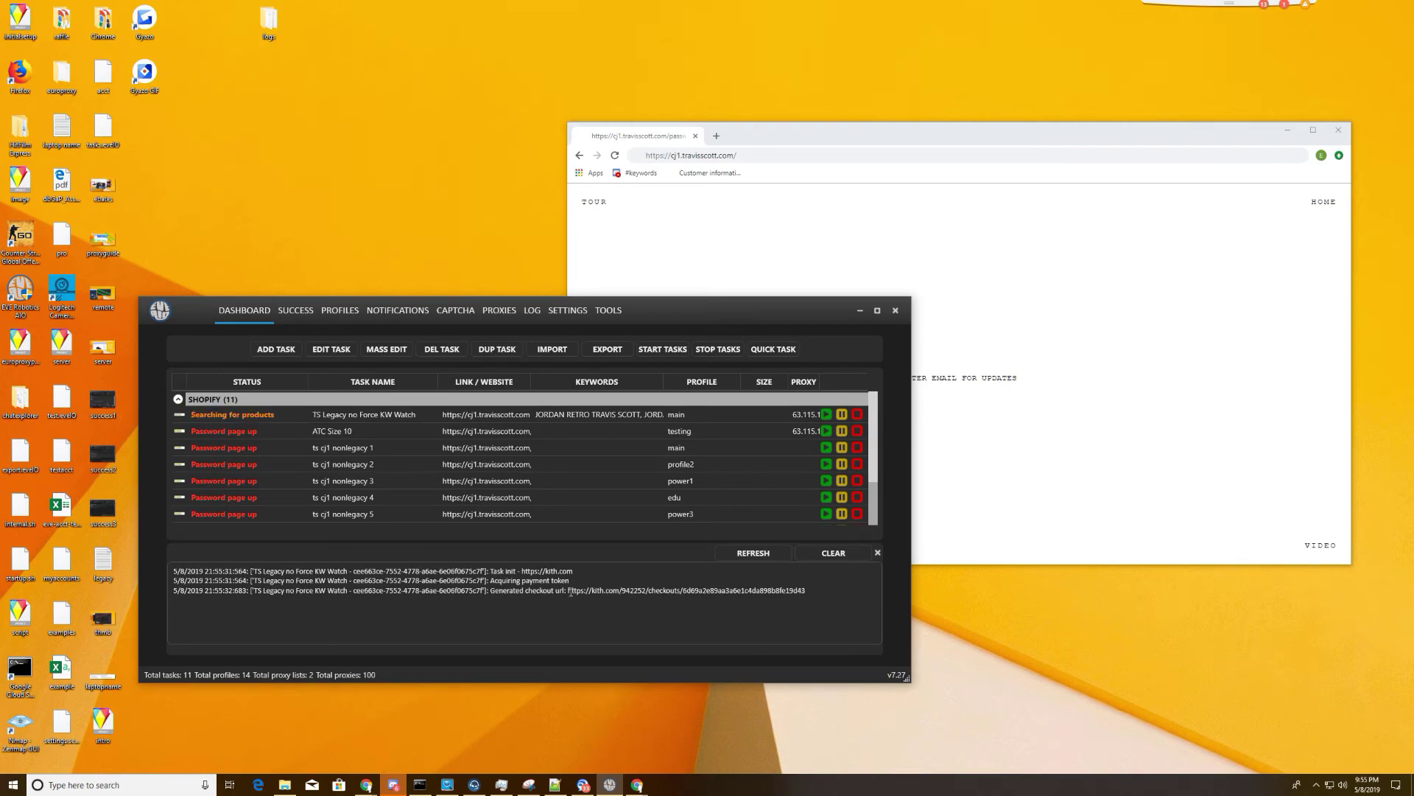
{"action": "left_click_drag", "start_coordinate": [568, 590], "coordinate": [809, 590]}
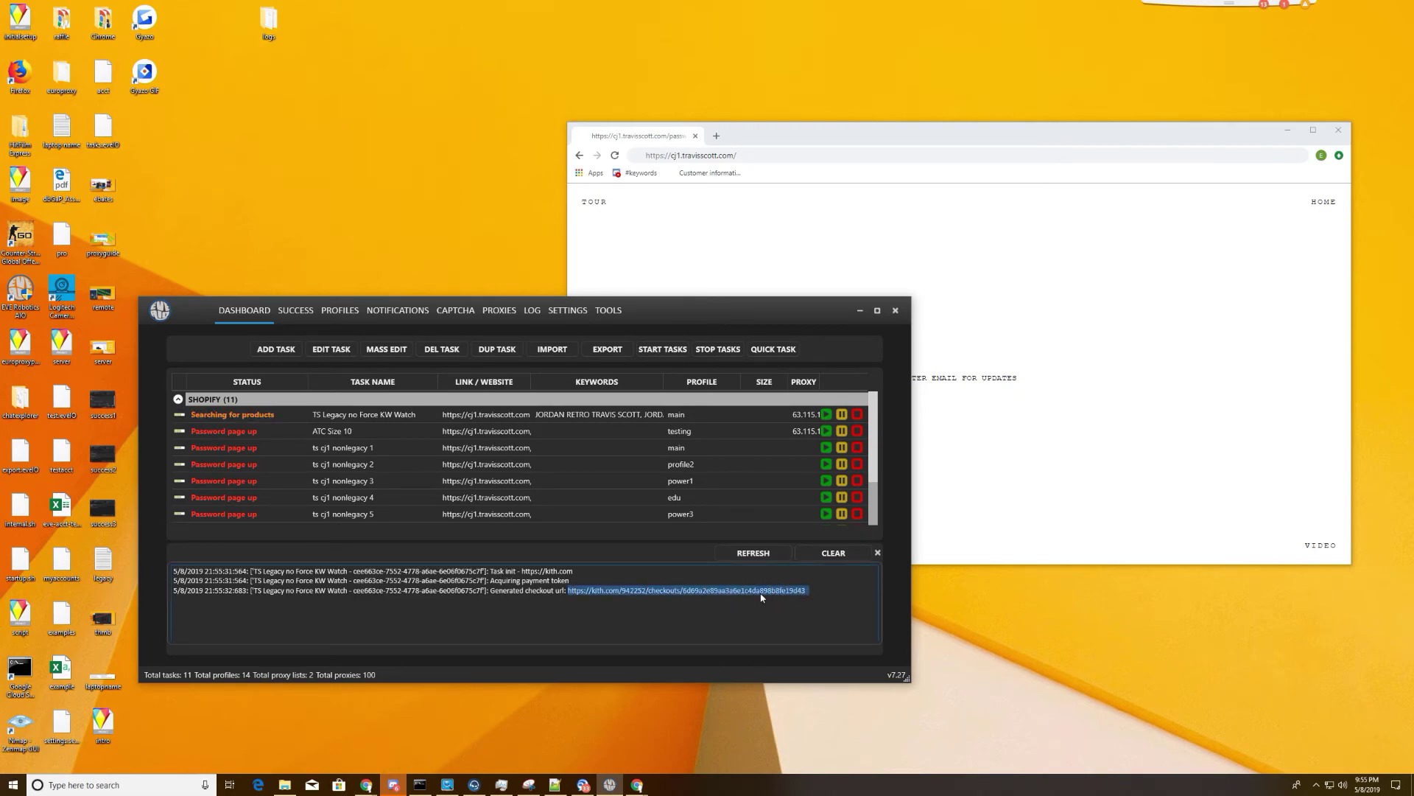
{"action": "right_click", "coordinate": [744, 592]}
{"action": "left_click", "coordinate": [771, 609]}
{"action": "scroll", "coordinate": [345, 507], "scroll_direction": "down", "scroll_amount": 3}
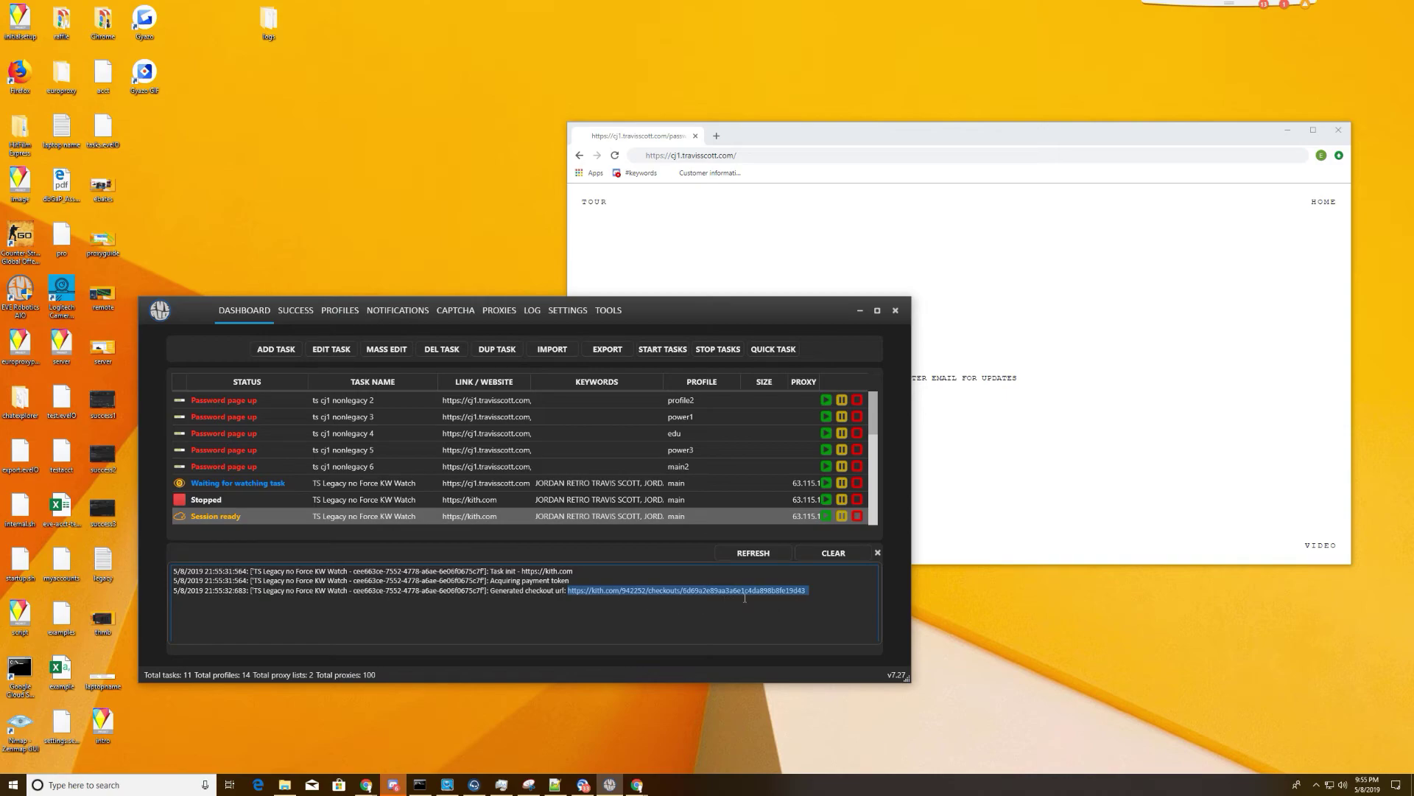
- Start the session-ready Kith task, then stop it again
{"action": "right_click", "coordinate": [269, 520]}
{"action": "left_click", "coordinate": [285, 524]}
{"action": "right_click", "coordinate": [281, 525]}
{"action": "left_click", "coordinate": [306, 546]}
- Enable Shopify Smart Schedule with Resume 10 seconds and Head Start kept at 180 minutes
{"action": "left_click", "coordinate": [286, 352]}
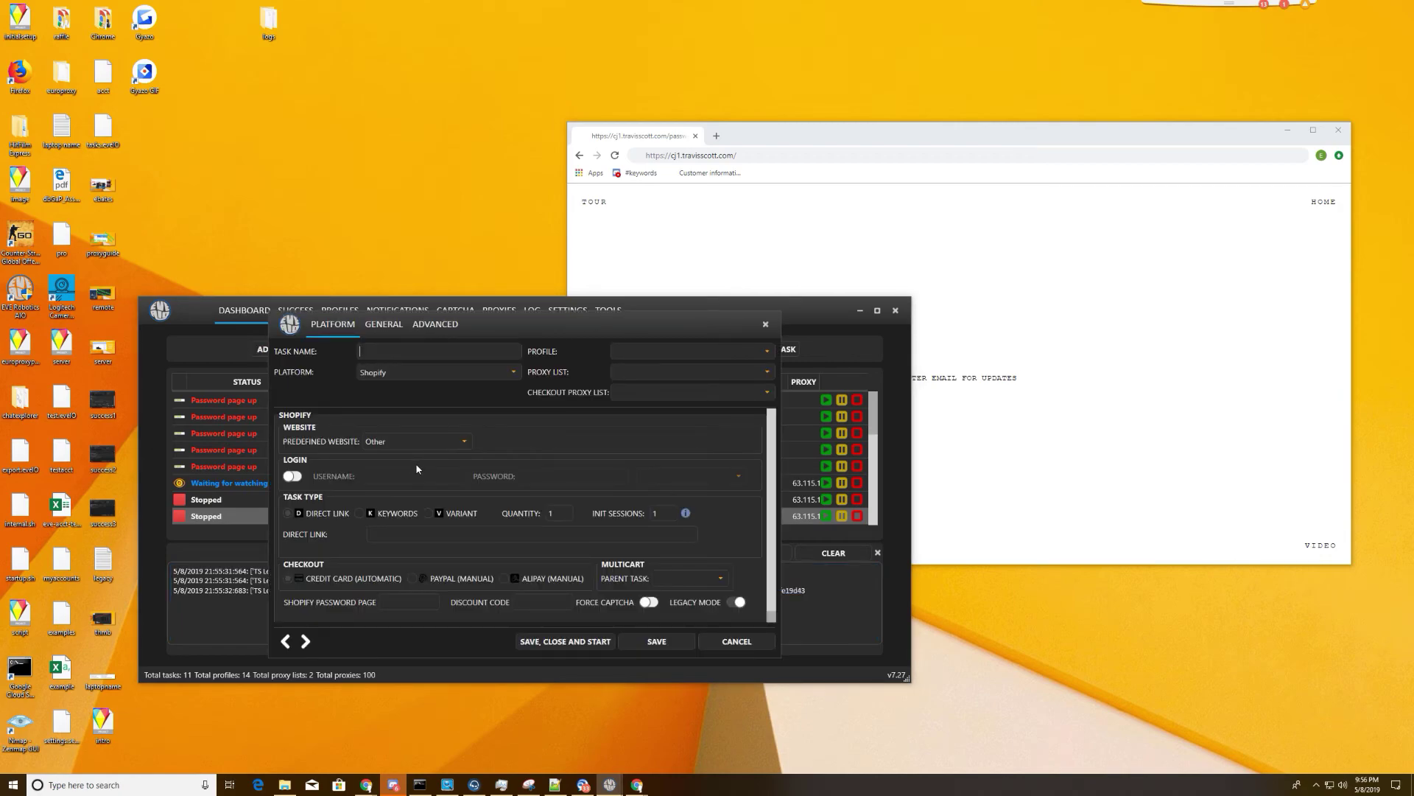
{"action": "left_click", "coordinate": [732, 642]}
{"action": "left_click", "coordinate": [568, 311]}
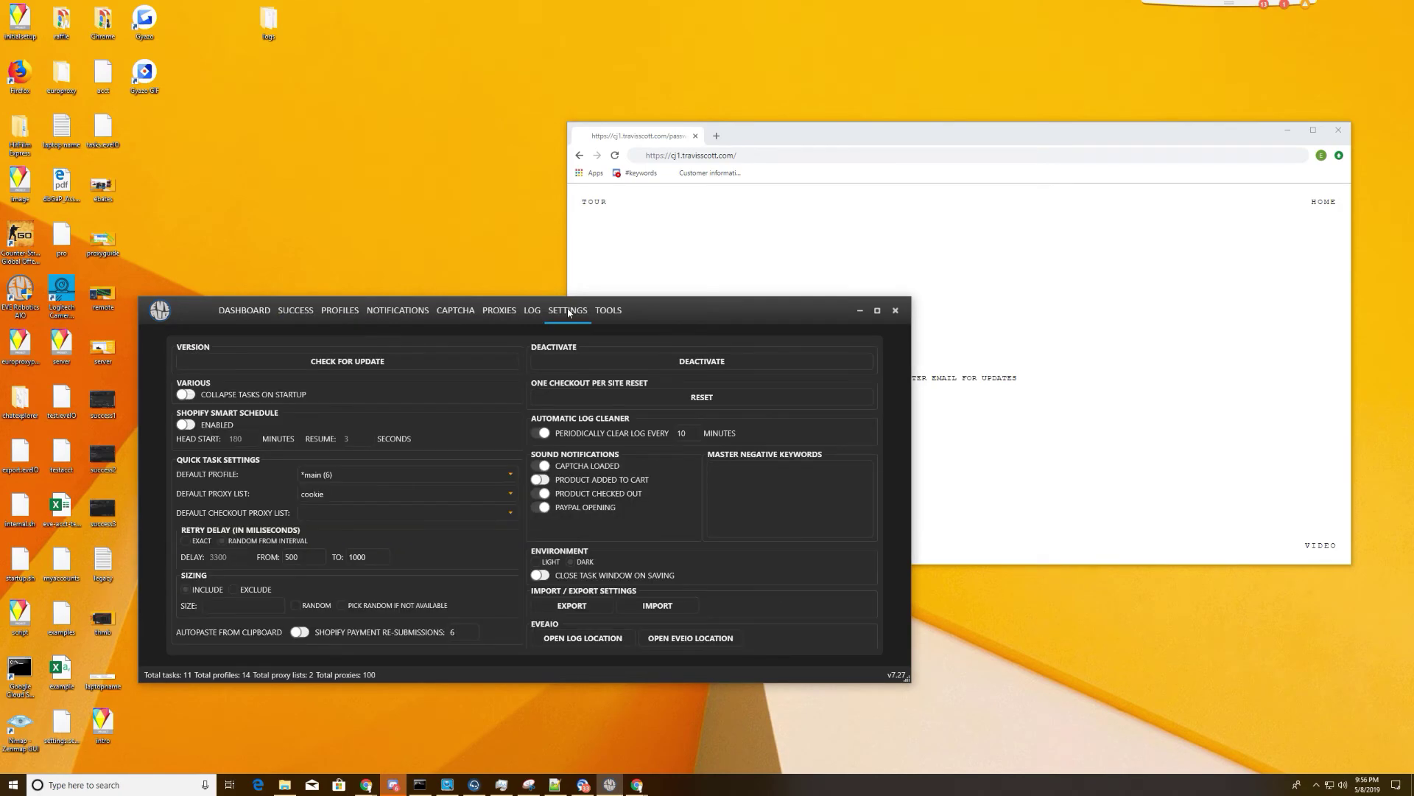
{"action": "left_click", "coordinate": [207, 426]}
{"action": "left_click_drag", "start_coordinate": [255, 440], "coordinate": [177, 429]}
{"action": "left_click_drag", "start_coordinate": [357, 439], "coordinate": [322, 439]}
{"action": "type", "text": "10"}
{"action": "left_click", "coordinate": [237, 317]}
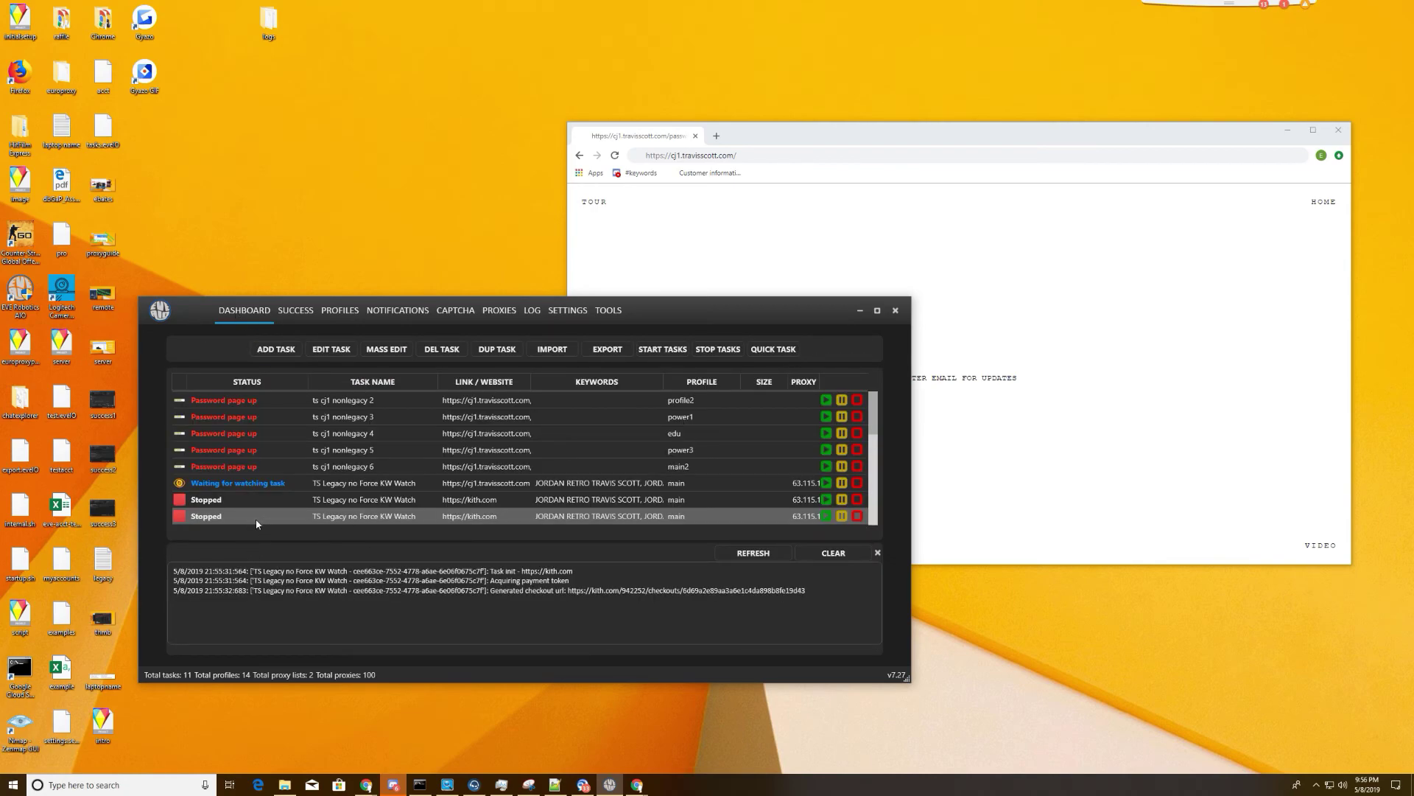
- Duplicate the last Kith task and give the new copy a scheduled start time
{"action": "left_click", "coordinate": [497, 349]}
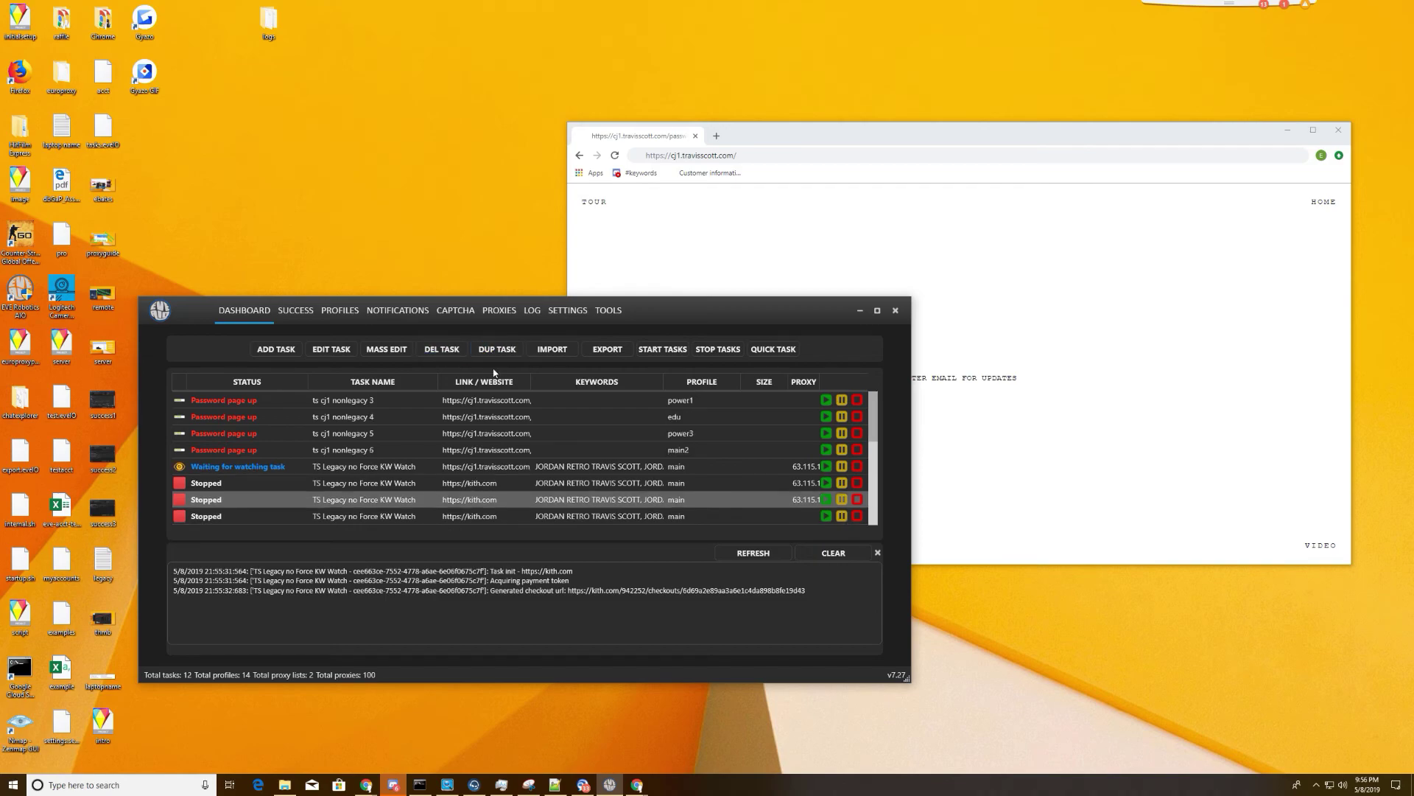
{"action": "right_click", "coordinate": [366, 517]}
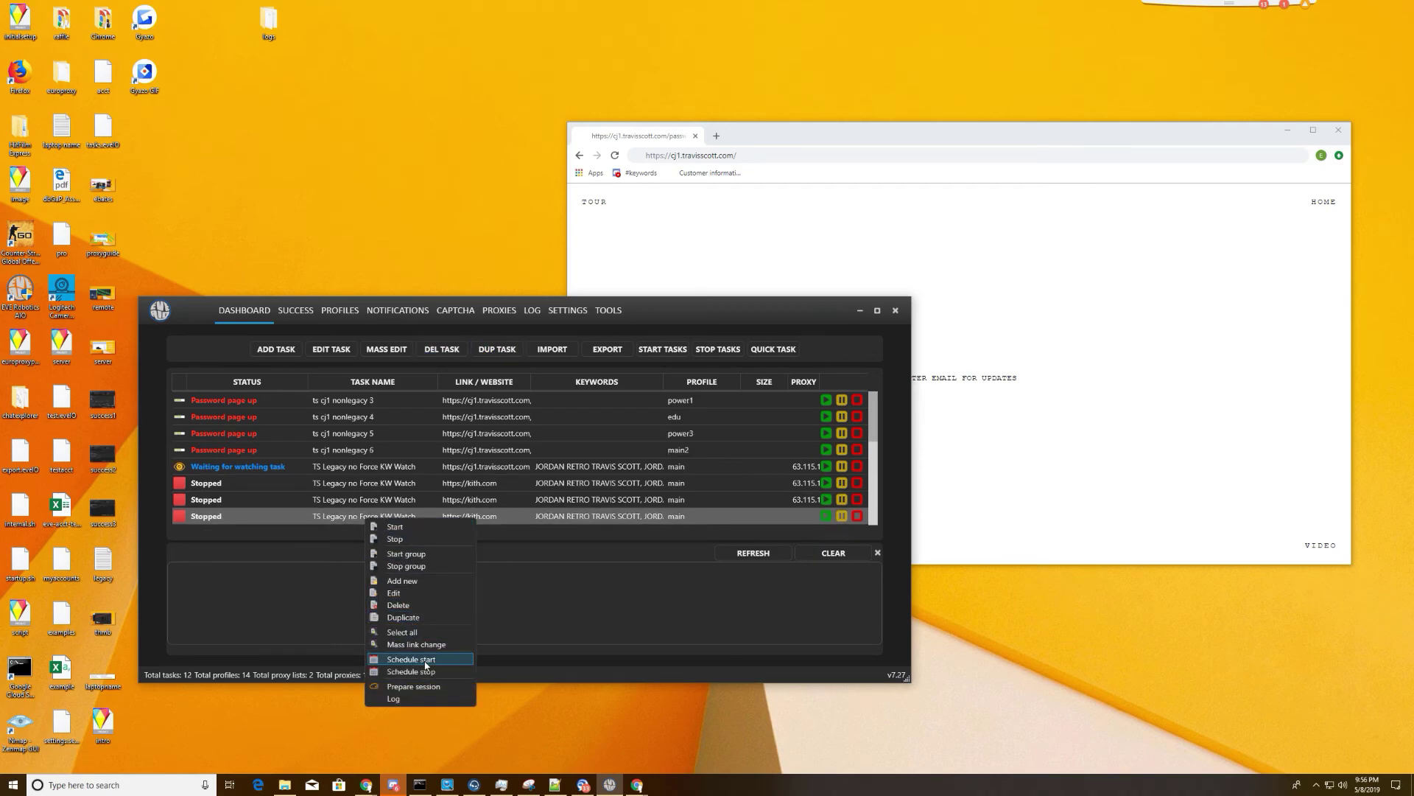
{"action": "left_click", "coordinate": [411, 659]}
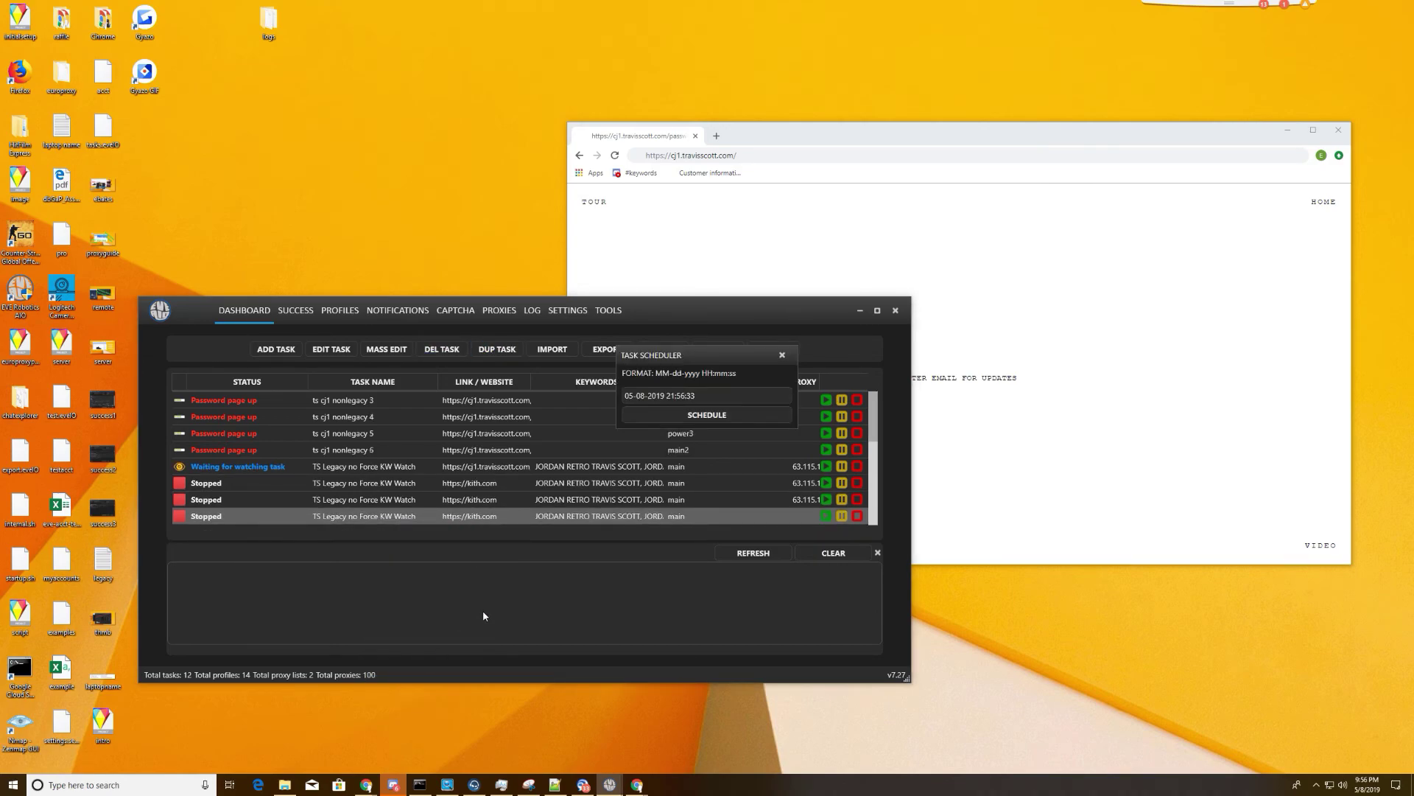
{"action": "double_click", "coordinate": [671, 396]}
{"action": "type", "text": "12"}
{"action": "left_click_drag", "start_coordinate": [680, 395], "coordinate": [773, 397]}
{"action": "key", "text": "BackSpace"}
{"action": "key", "text": "BackSpace"}
{"action": "key", "text": "BackSpace"}
{"action": "type", "text": ":00:00"}
{"action": "left_click", "coordinate": [728, 418]}
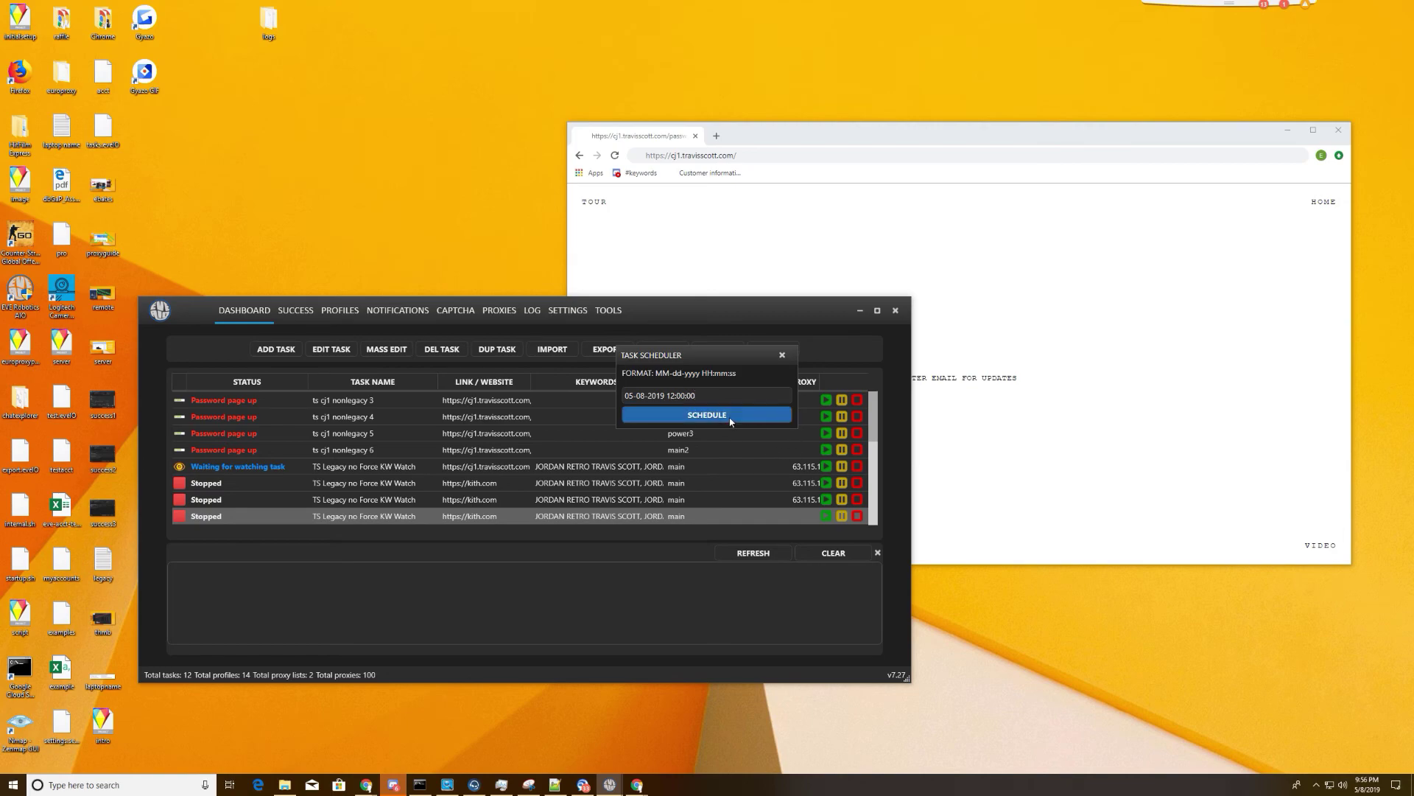
- Review the searching task's settings, then stop every task in the group
{"action": "right_click", "coordinate": [236, 520]}
{"action": "left_click", "coordinate": [272, 593]}
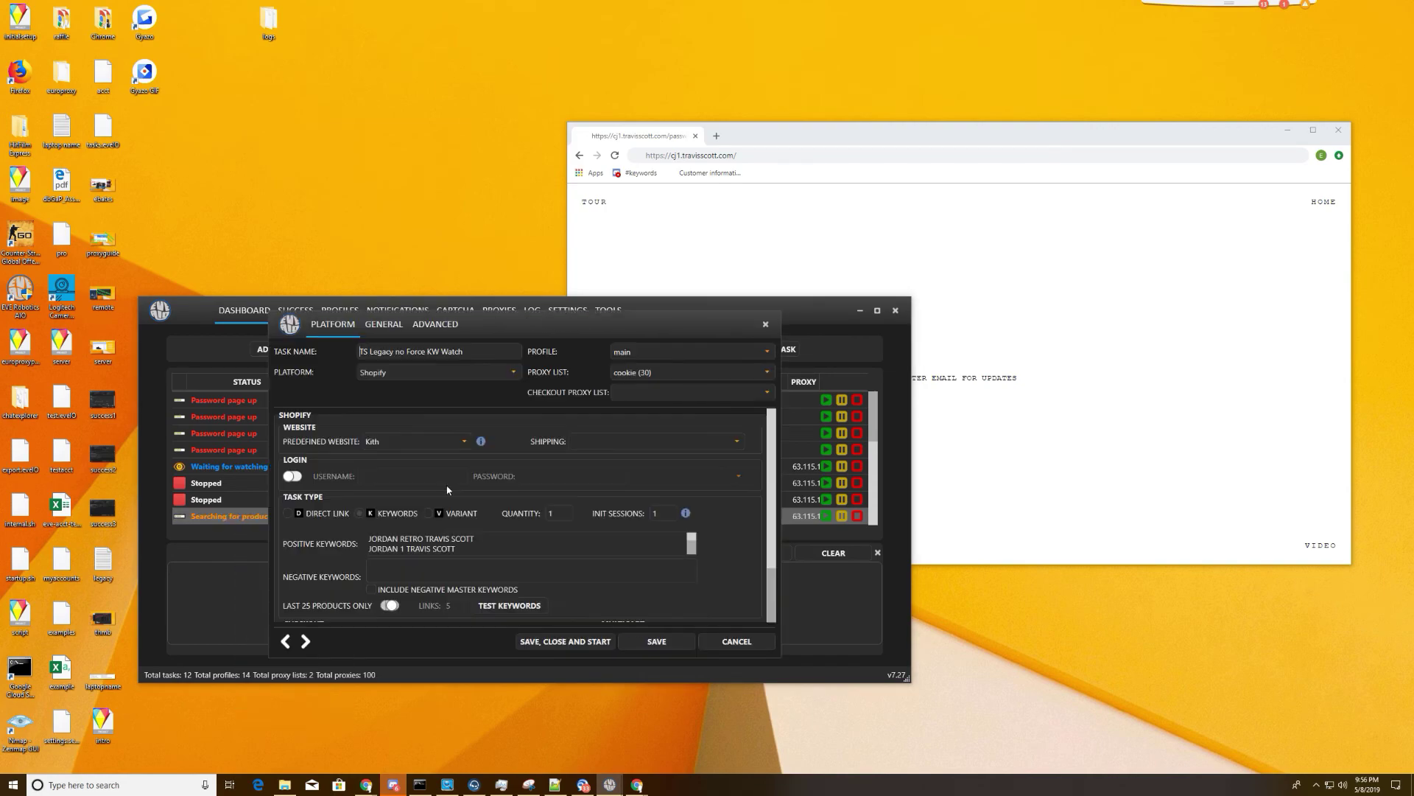
{"action": "left_click", "coordinate": [732, 643]}
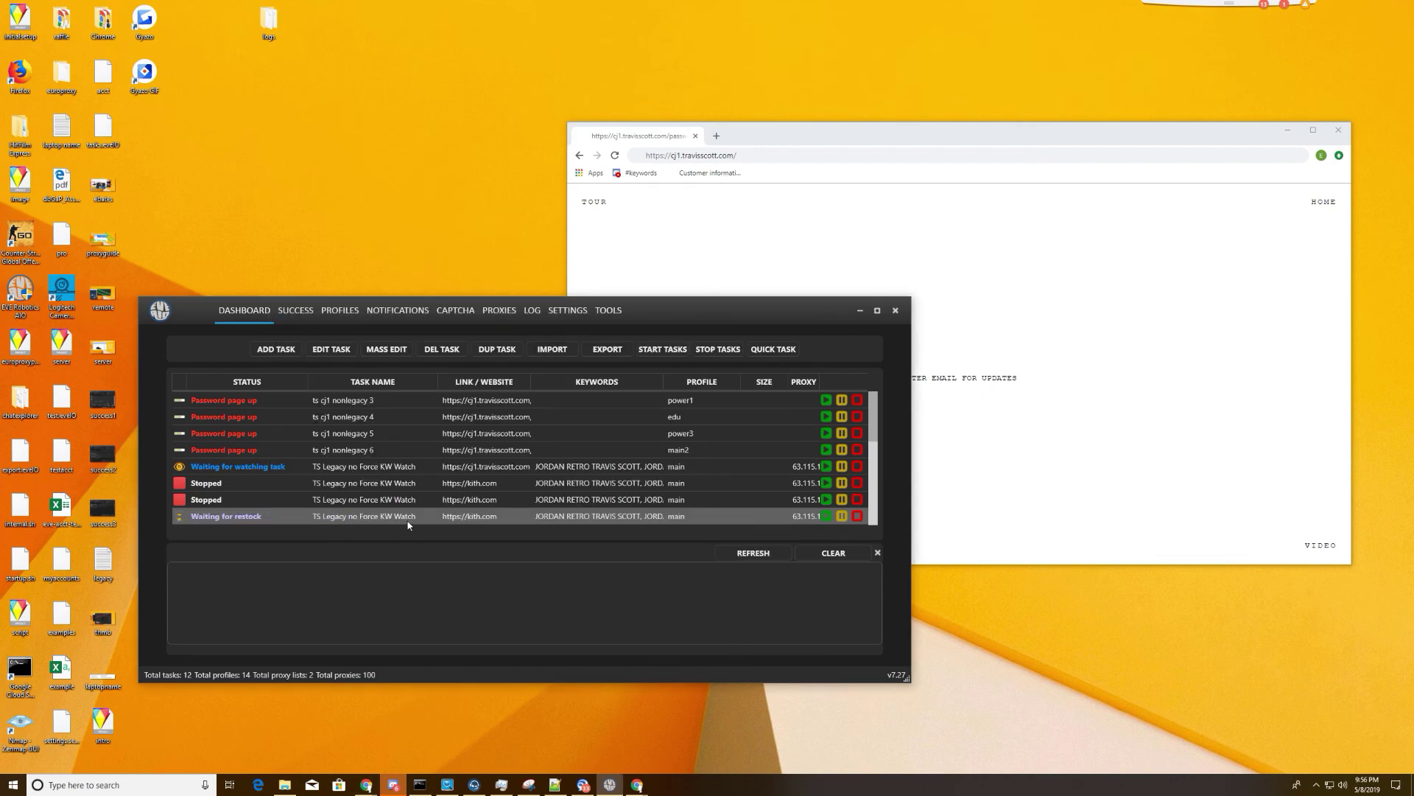
{"action": "right_click", "coordinate": [407, 516]}
{"action": "left_click", "coordinate": [455, 563]}
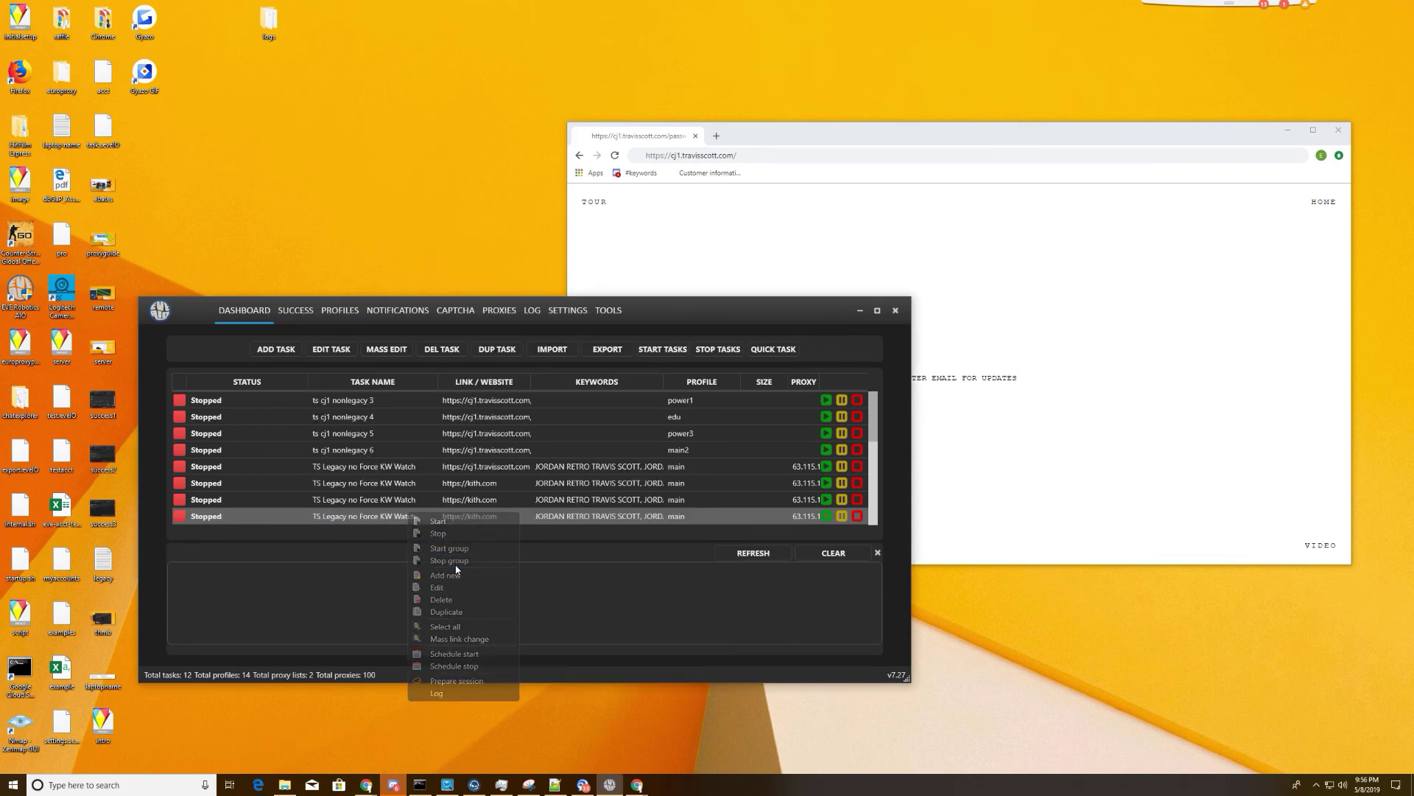
{"action": "right_click", "coordinate": [347, 518]}
{"action": "left_click", "coordinate": [432, 658]}
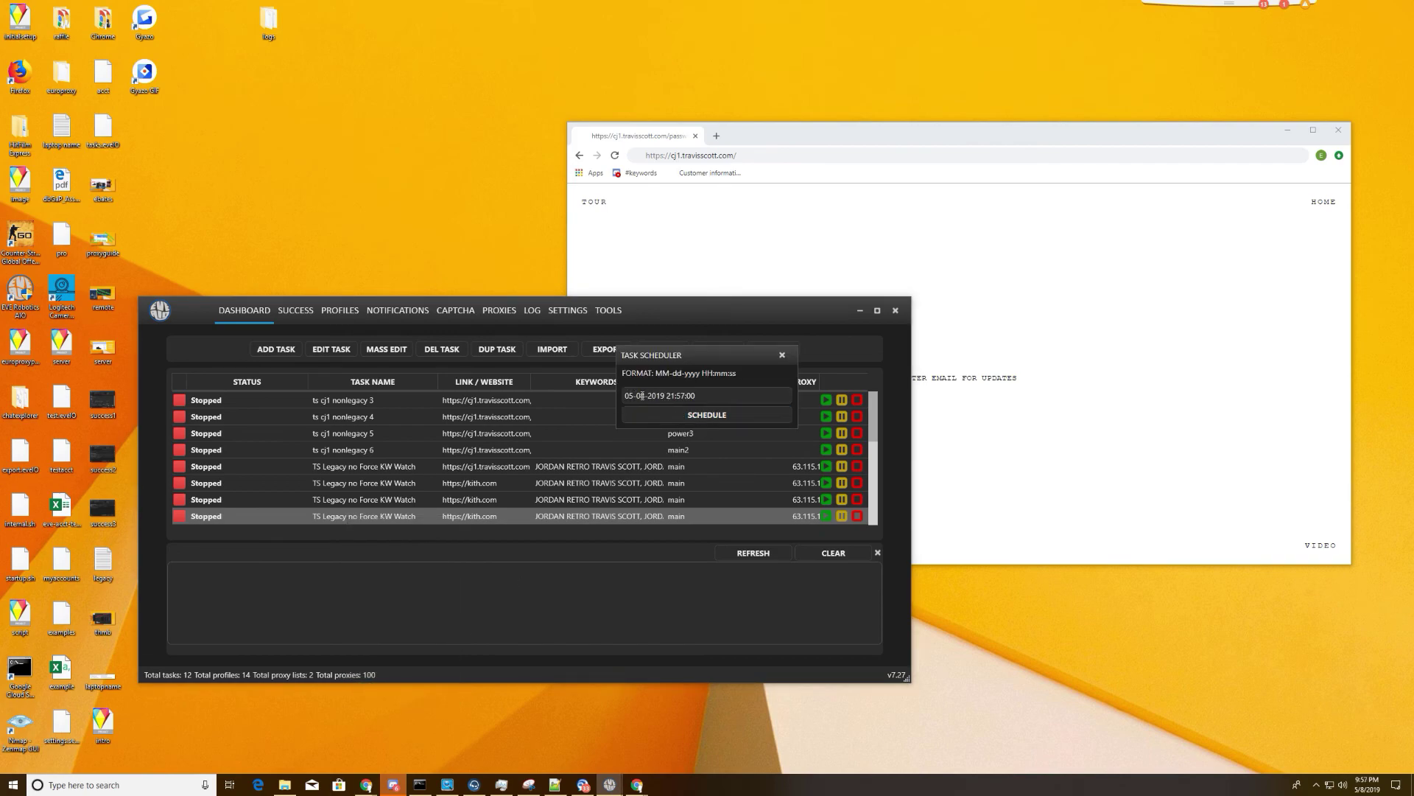
{"action": "key", "text": "BackSpace"}
{"action": "type", "text": "9"}
{"action": "left_click_drag", "start_coordinate": [667, 396], "coordinate": [671, 395]}
{"action": "type", "text": "12"}
{"action": "left_click", "coordinate": [725, 415]}
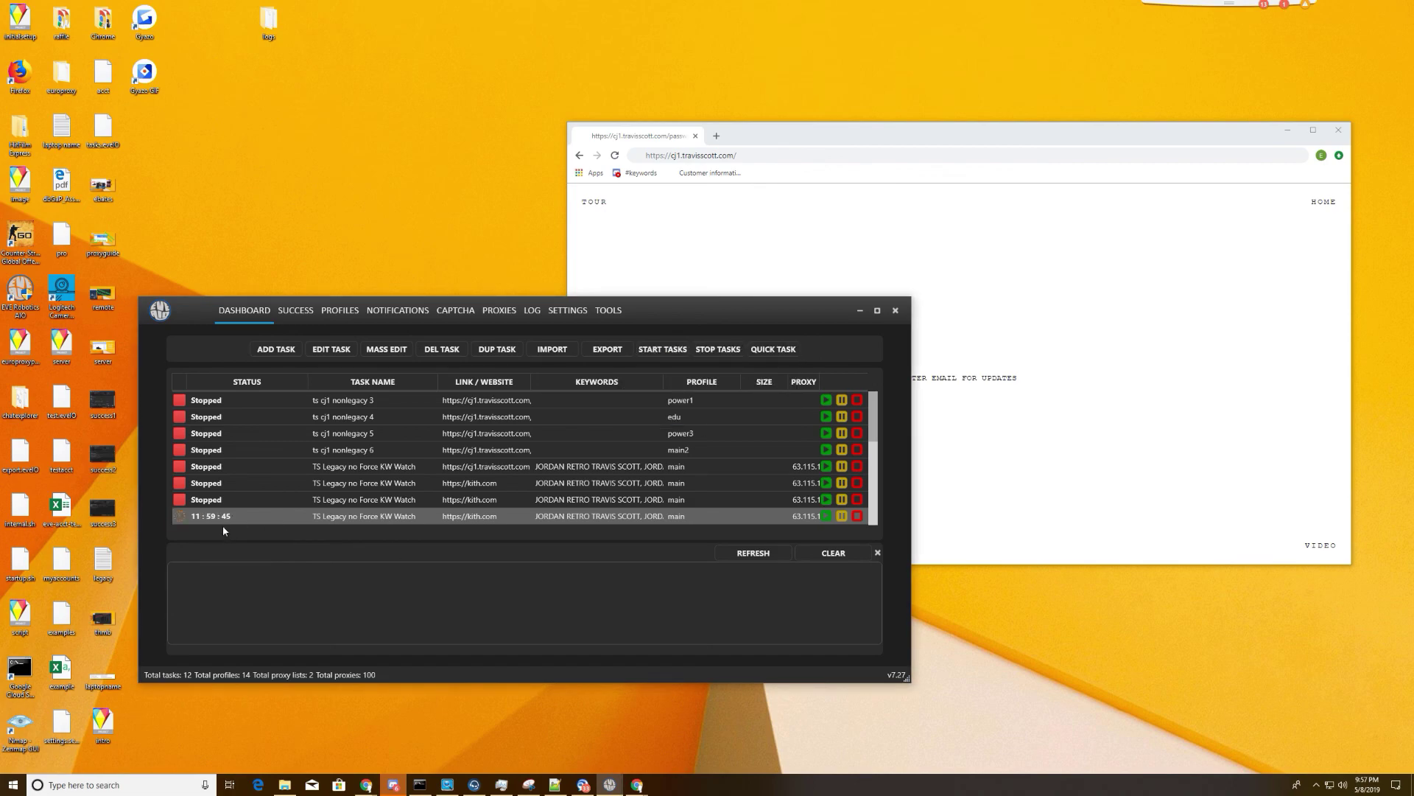
- Open the countdown task's log and move to ts cj1 nonlegacy 5's entries, ending 'Task finished'
{"action": "right_click", "coordinate": [271, 522]}
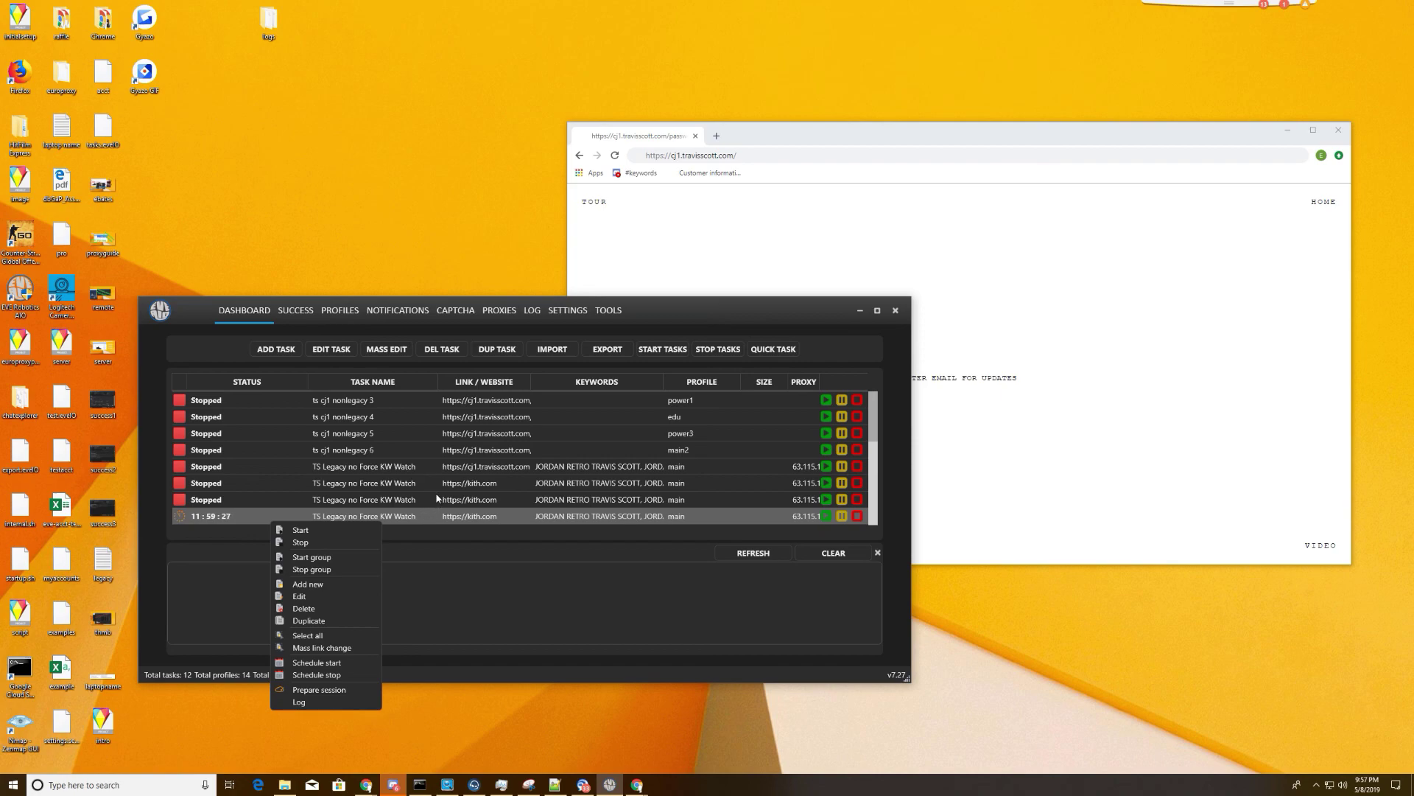
{"action": "left_click", "coordinate": [525, 513]}
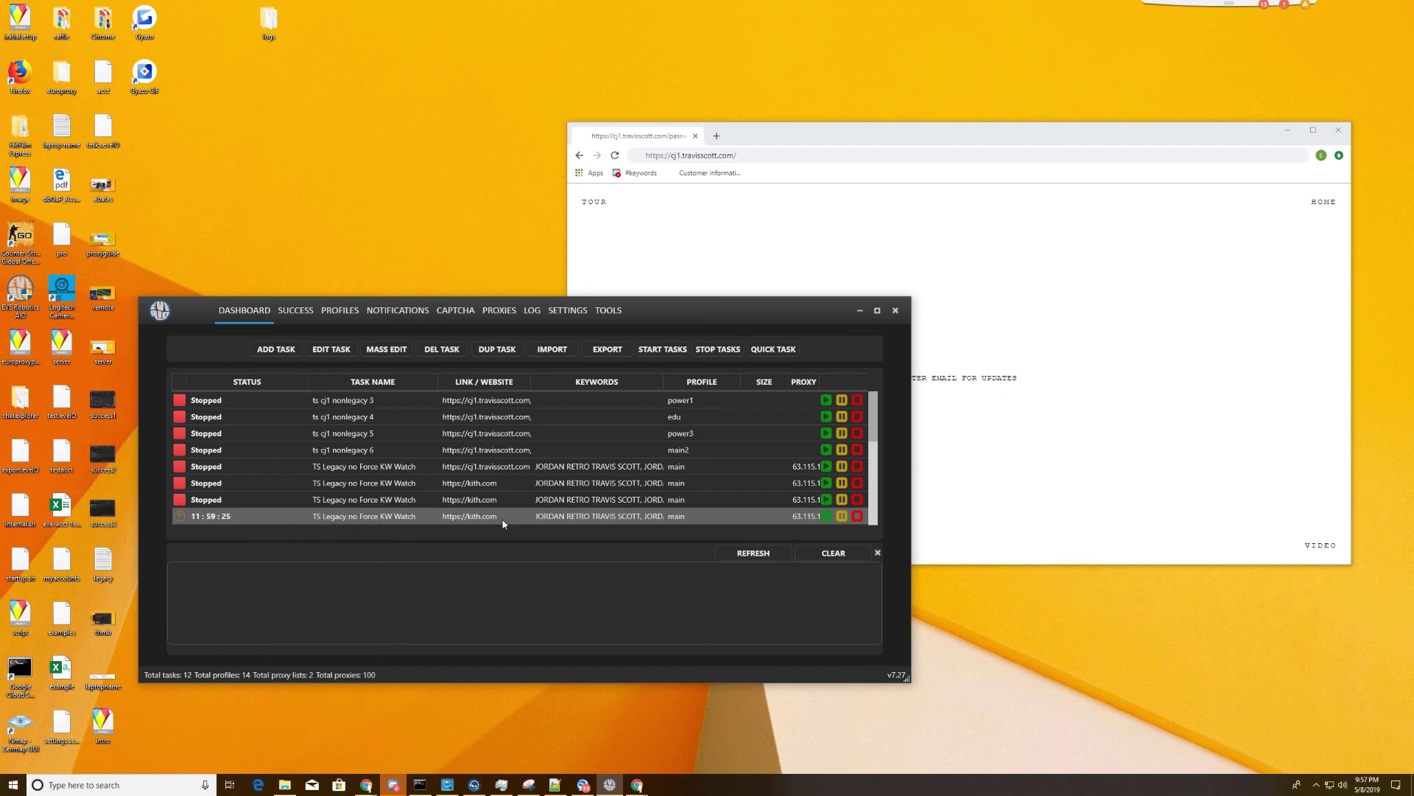
{"action": "key", "text": "Up"}
{"action": "key", "text": "Up"}
{"action": "key", "text": "Up"}
{"action": "key", "text": "Up"}
{"action": "key", "text": "Up"}
{"action": "scroll", "coordinate": [463, 451], "scroll_direction": "down", "scroll_amount": 2}
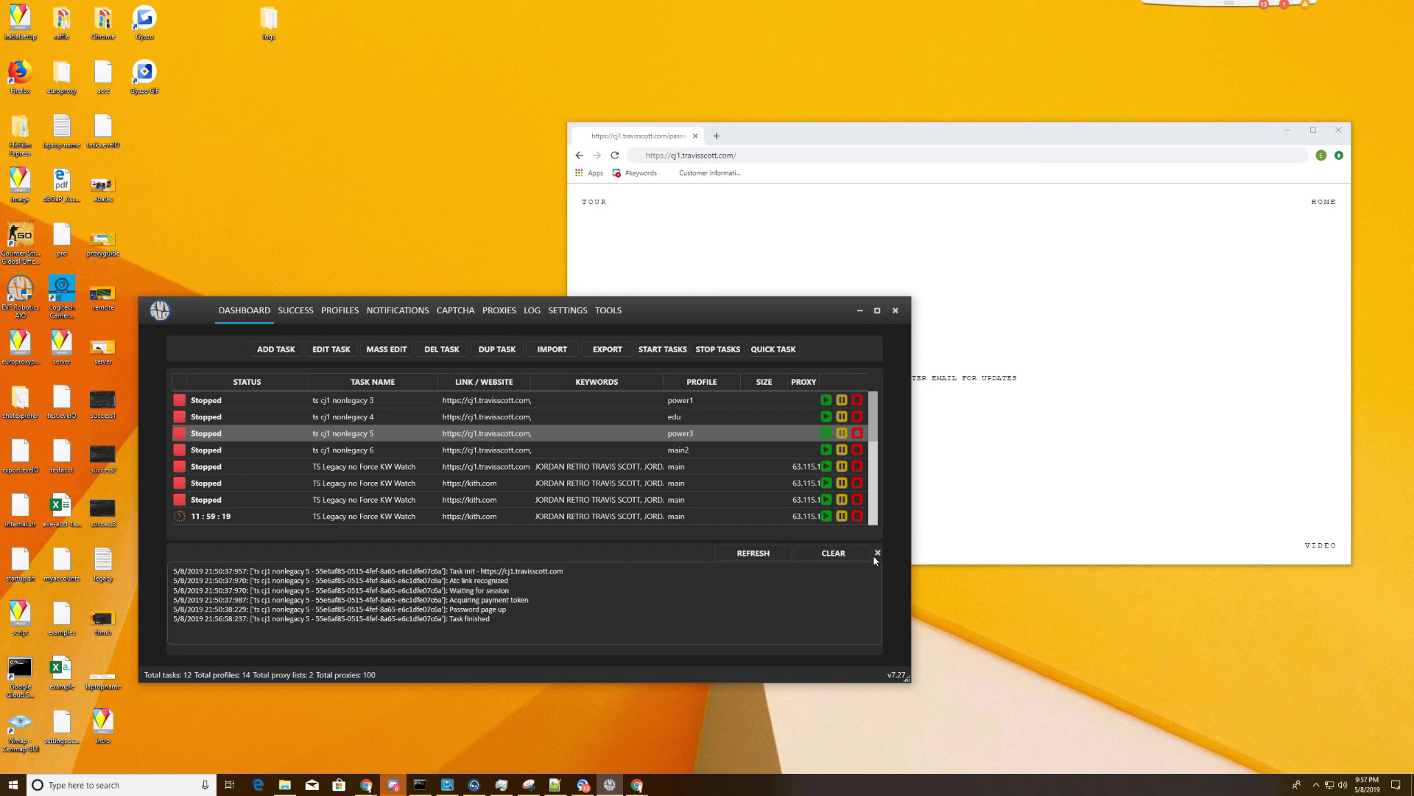